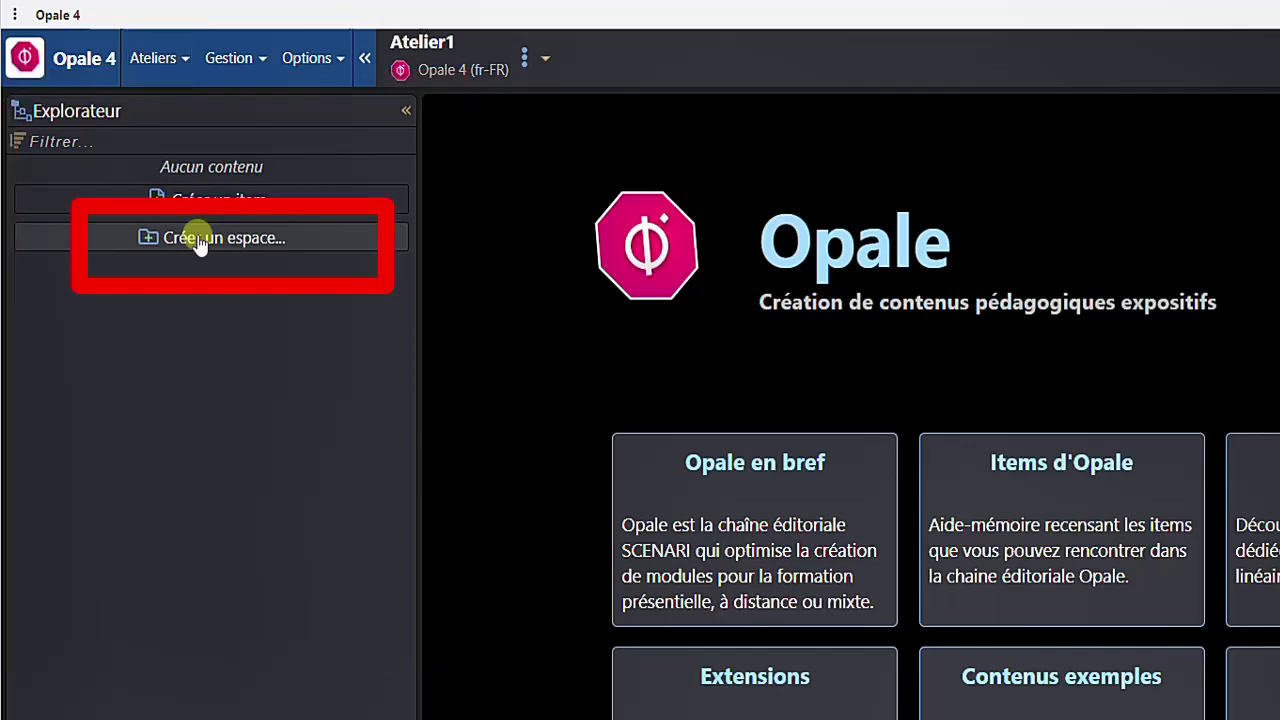
Create a space with the code PNJ at the root of the workshop
{"action": "left_click", "coordinate": [198, 243]}
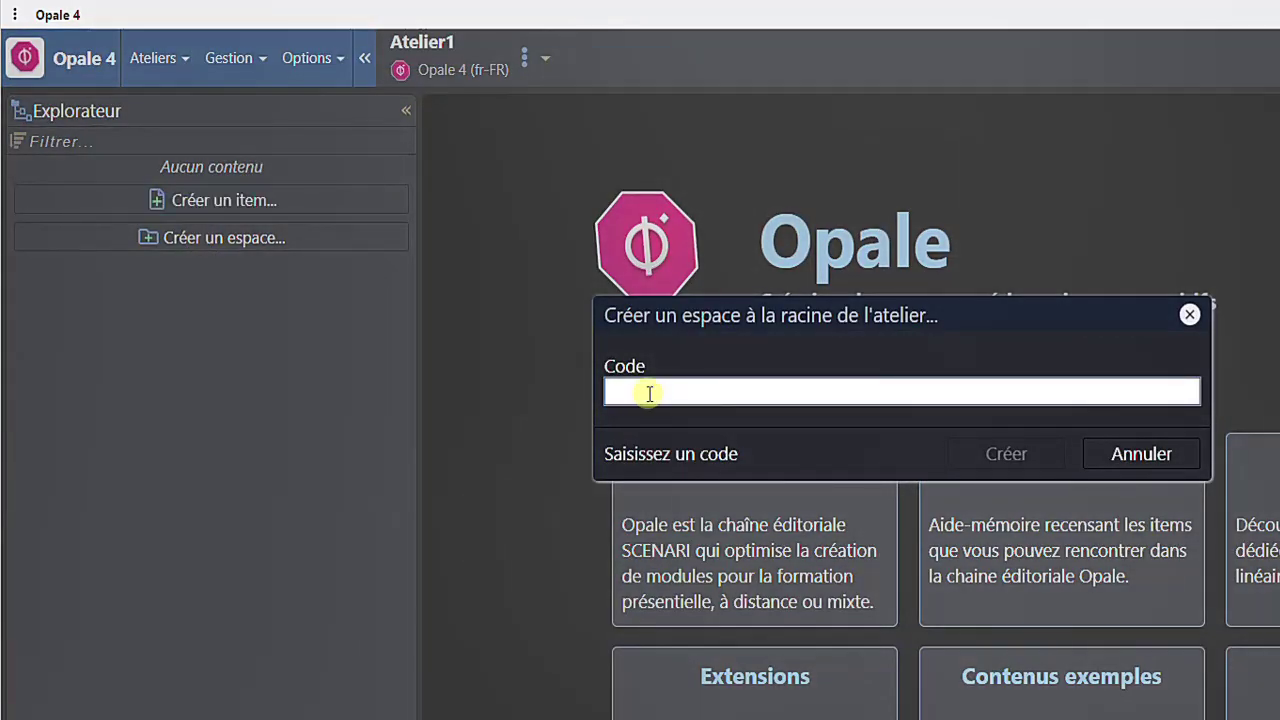
{"action": "type", "text": "P"}
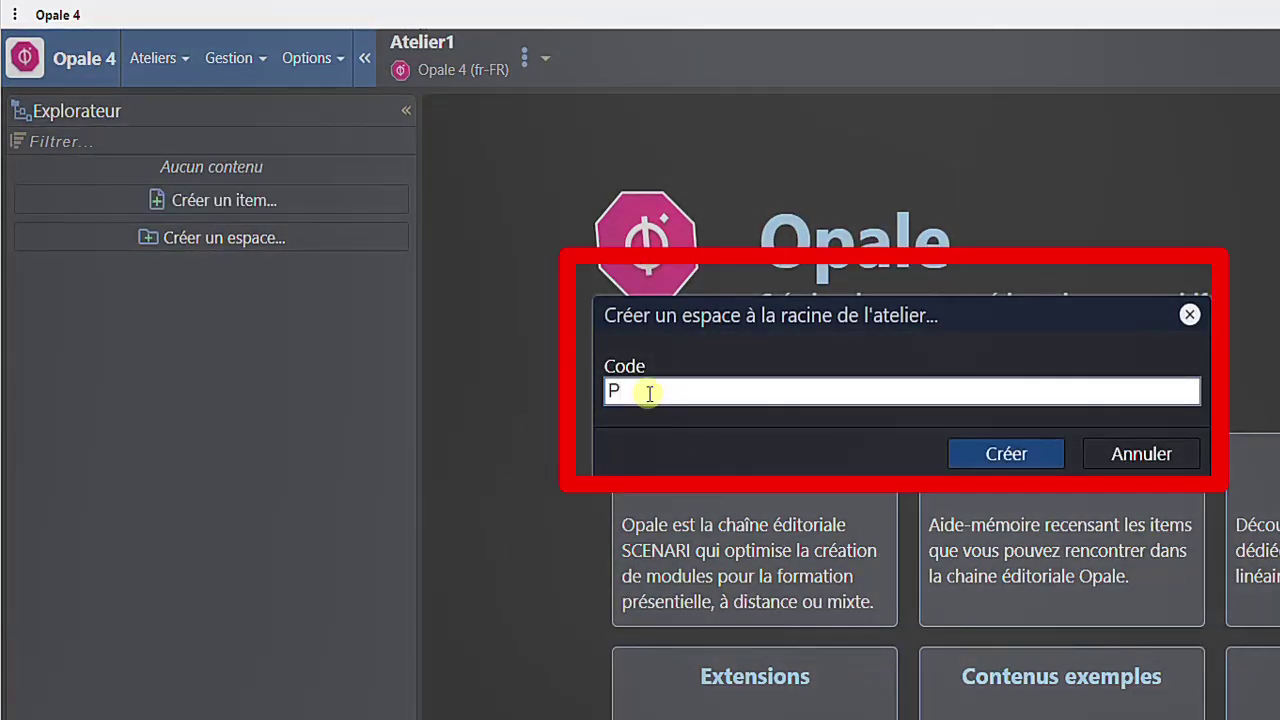
{"action": "type", "text": "NJ"}
{"action": "left_click", "coordinate": [1030, 455]}
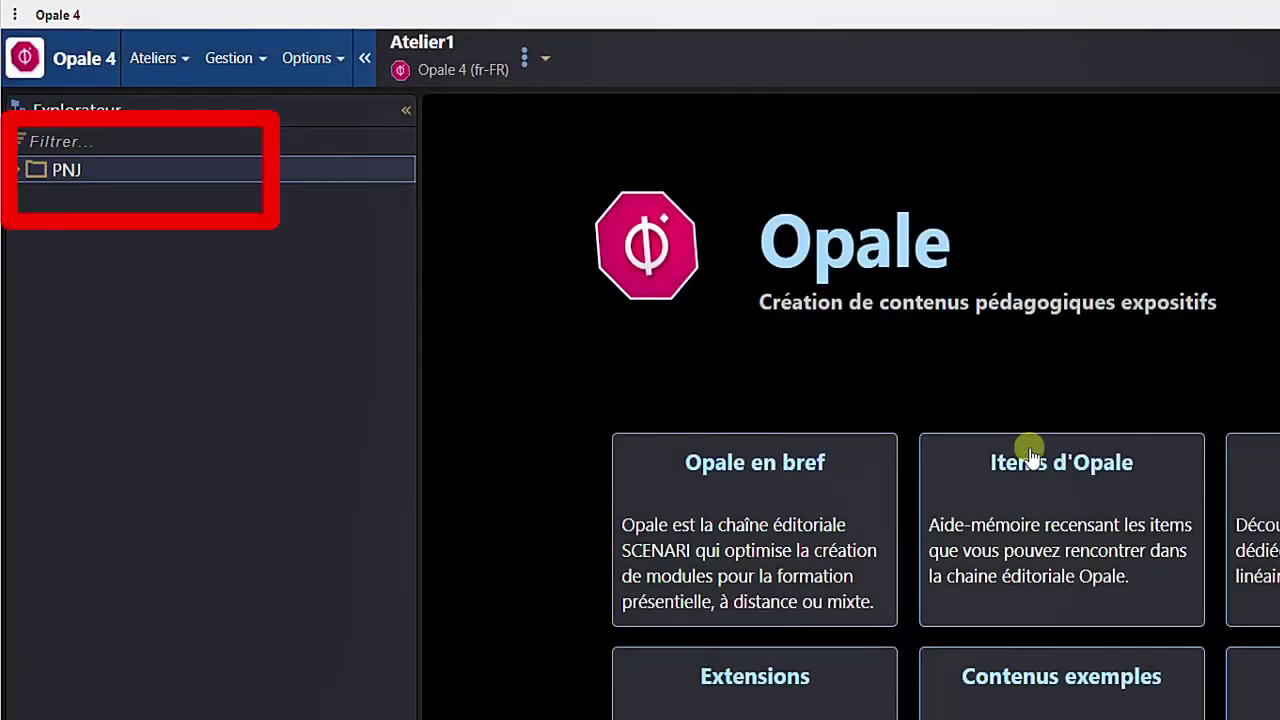
{"action": "right_click", "coordinate": [100, 330]}
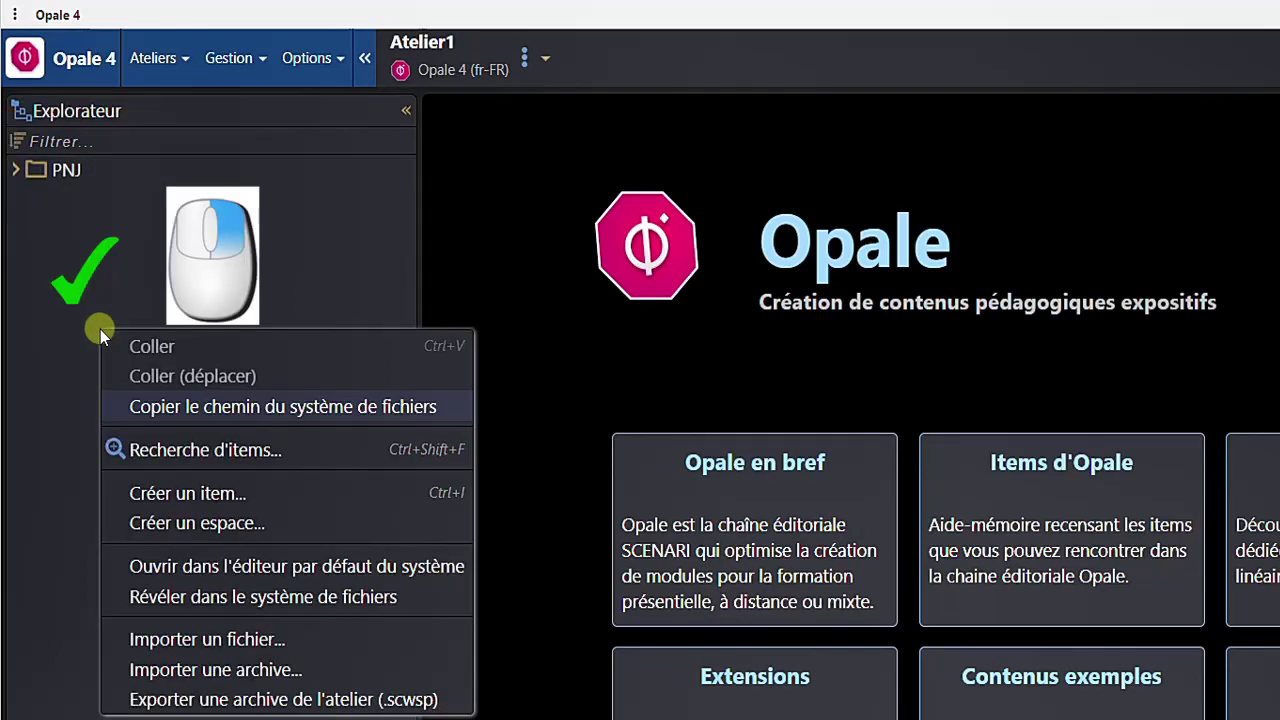
{"action": "left_click", "coordinate": [190, 522]}
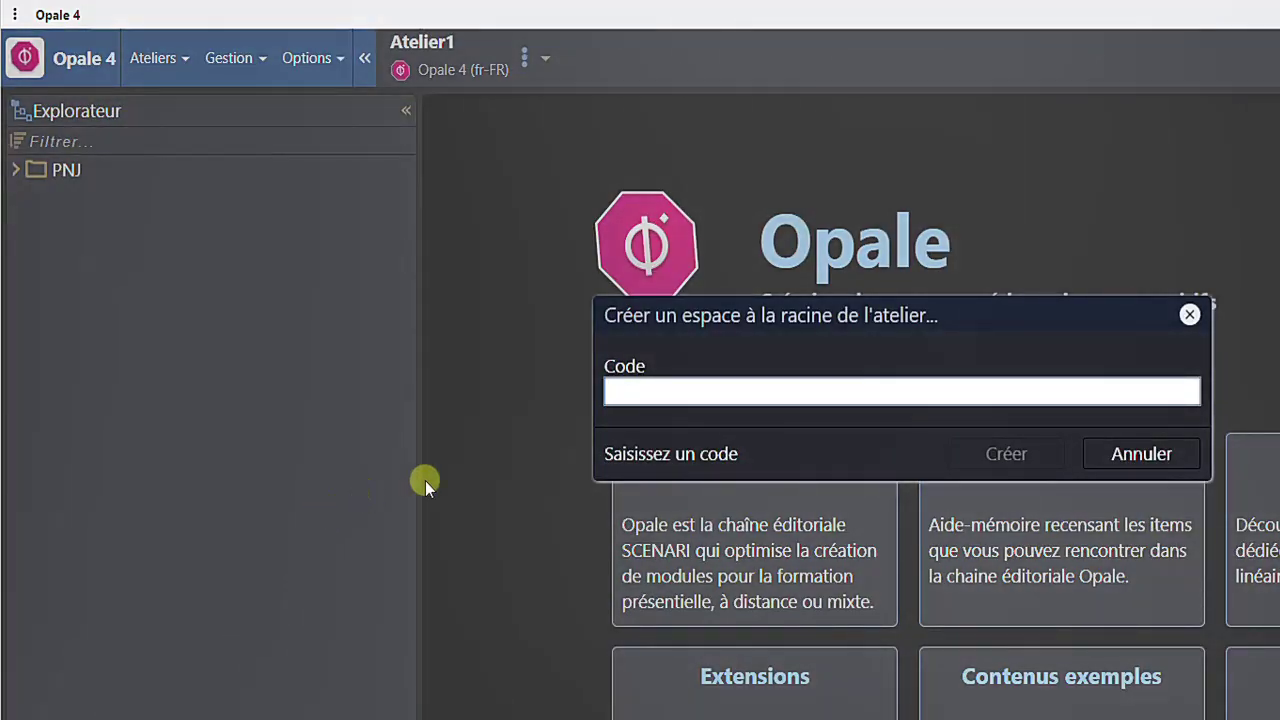
{"action": "left_click", "coordinate": [1142, 456]}
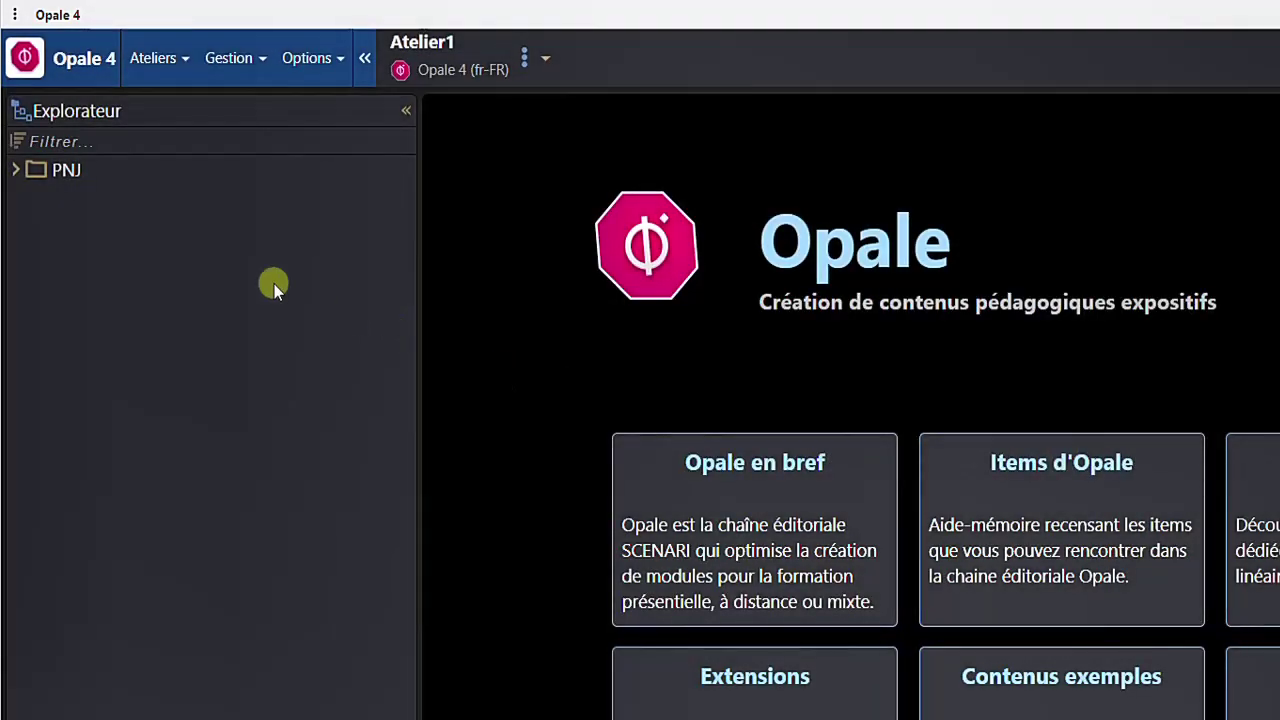
Create a child space with the code Ressources inside the PNJ space
{"action": "left_click", "coordinate": [180, 169]}
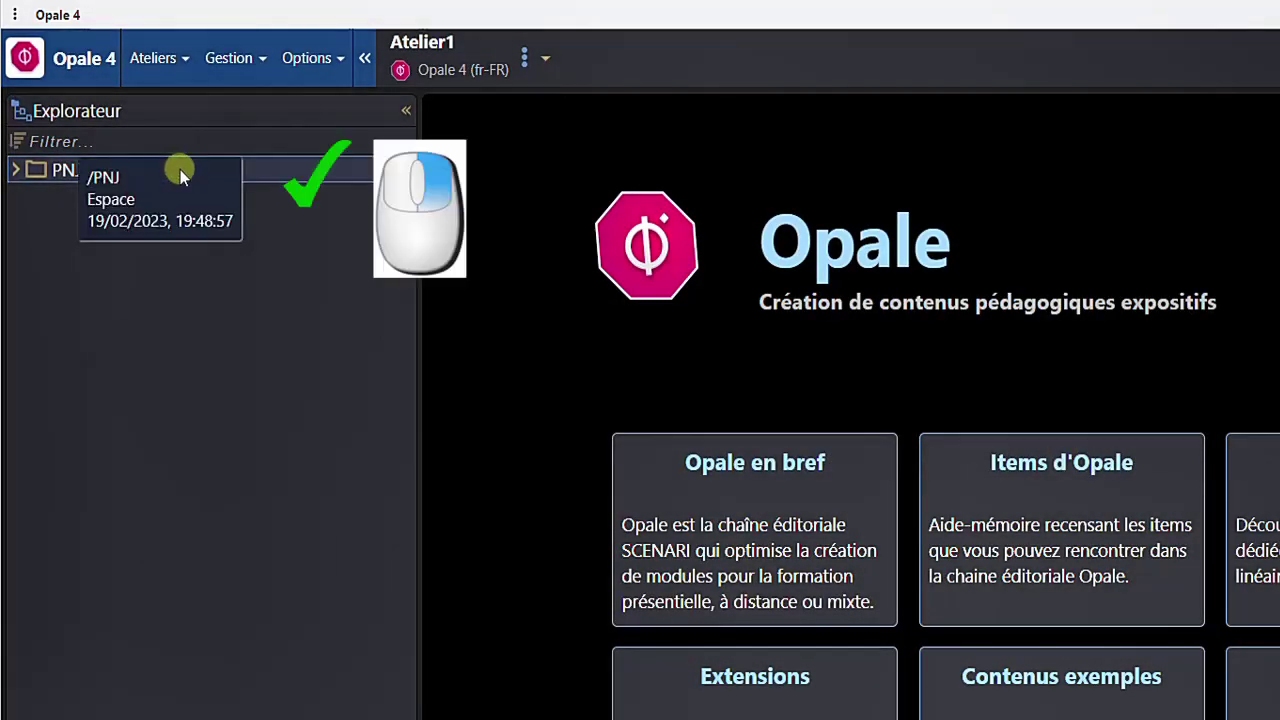
{"action": "right_click", "coordinate": [286, 171]}
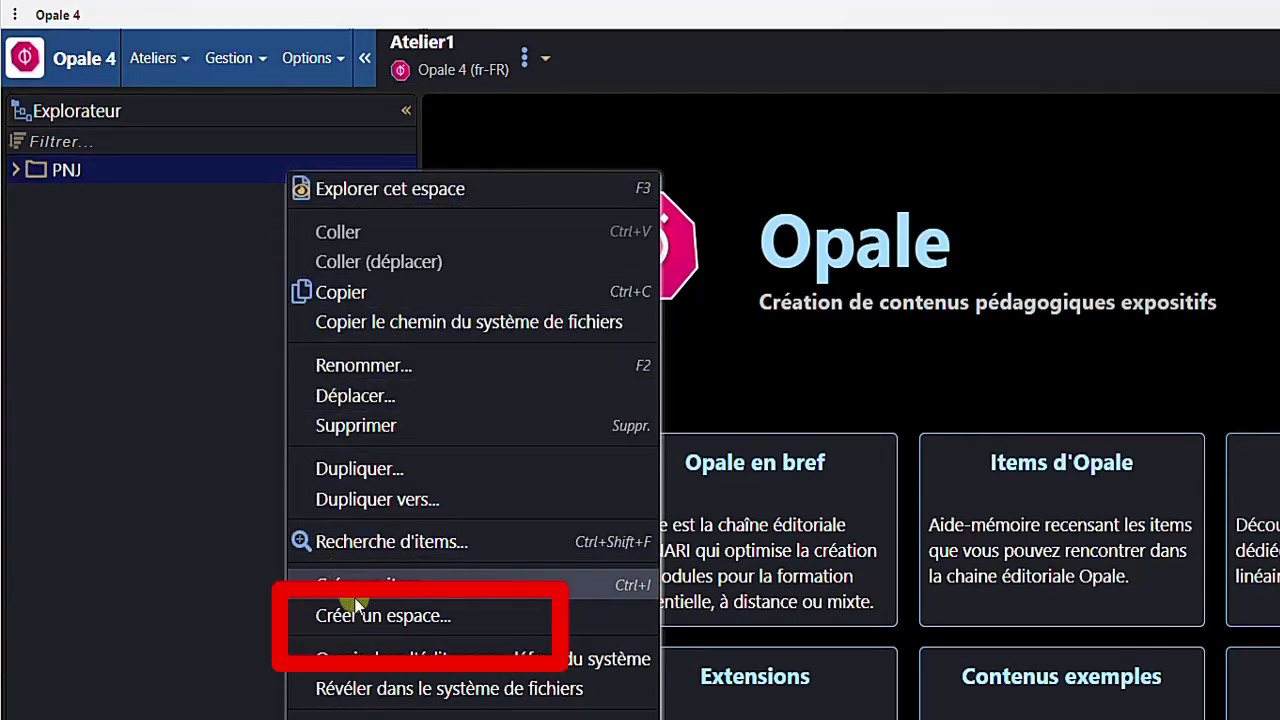
{"action": "left_click", "coordinate": [371, 617]}
{"action": "left_click", "coordinate": [688, 394]}
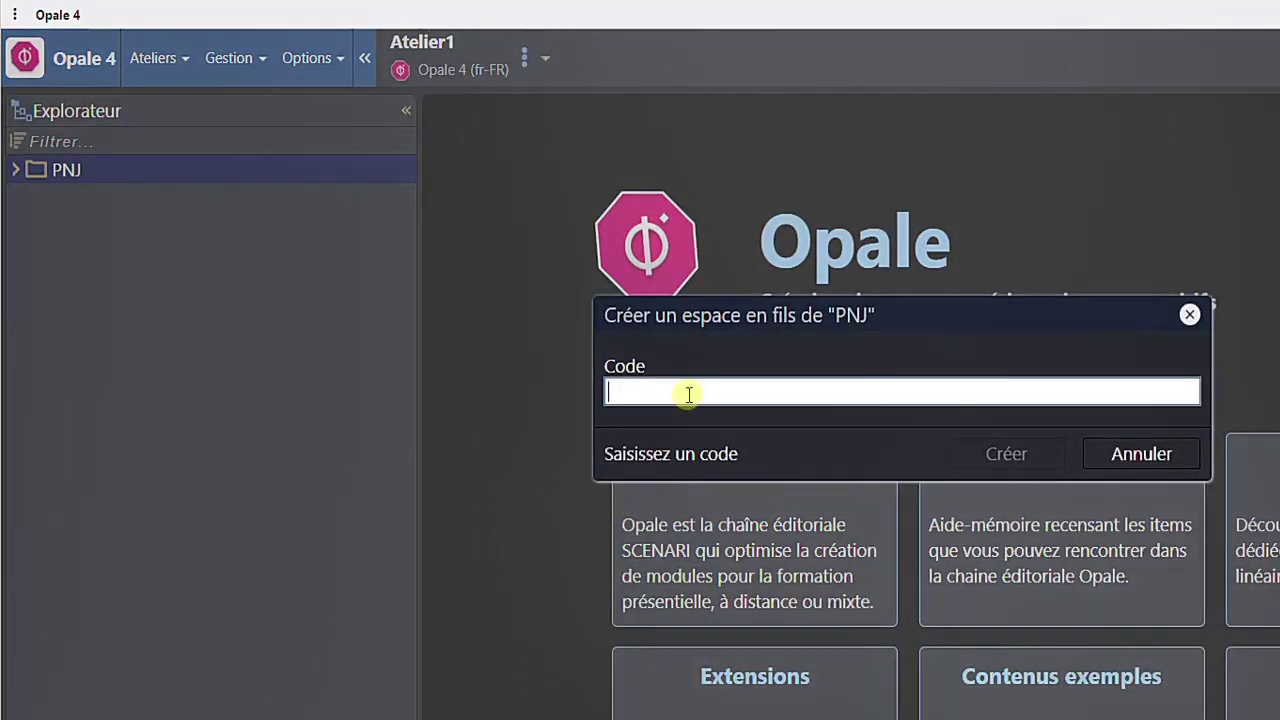
{"action": "type", "text": "R"}
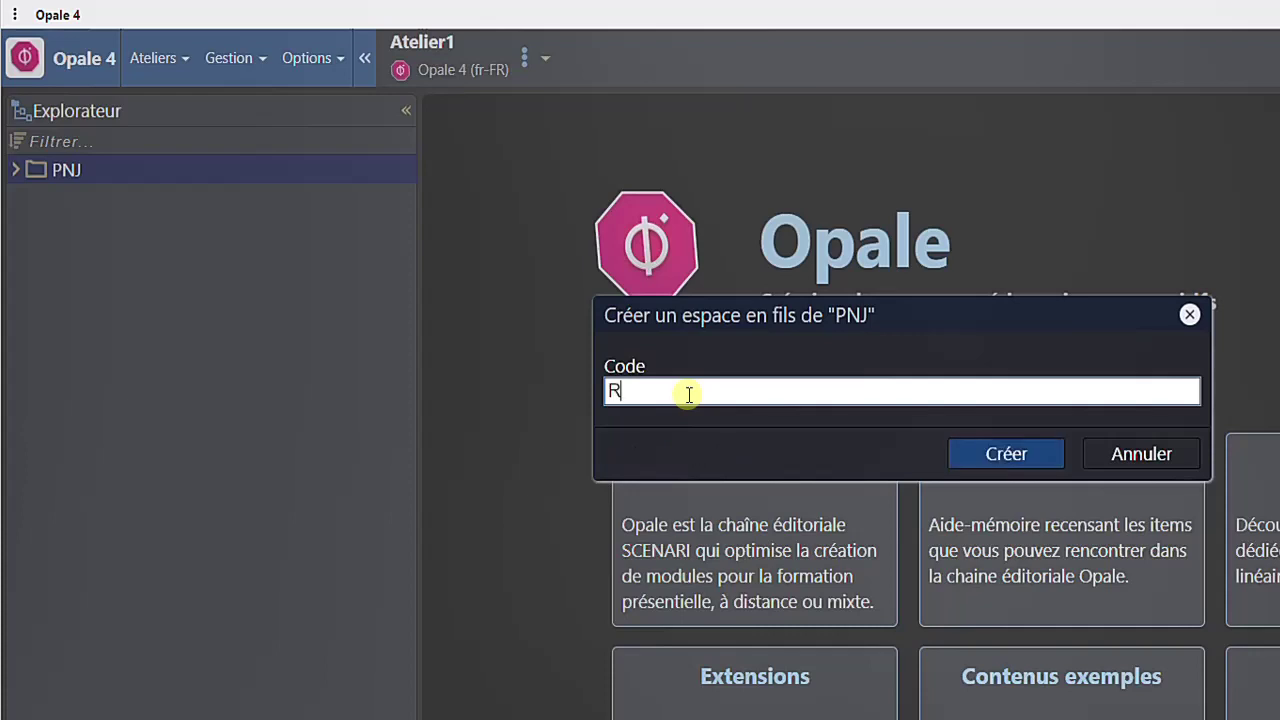
{"action": "type", "text": "essources"}
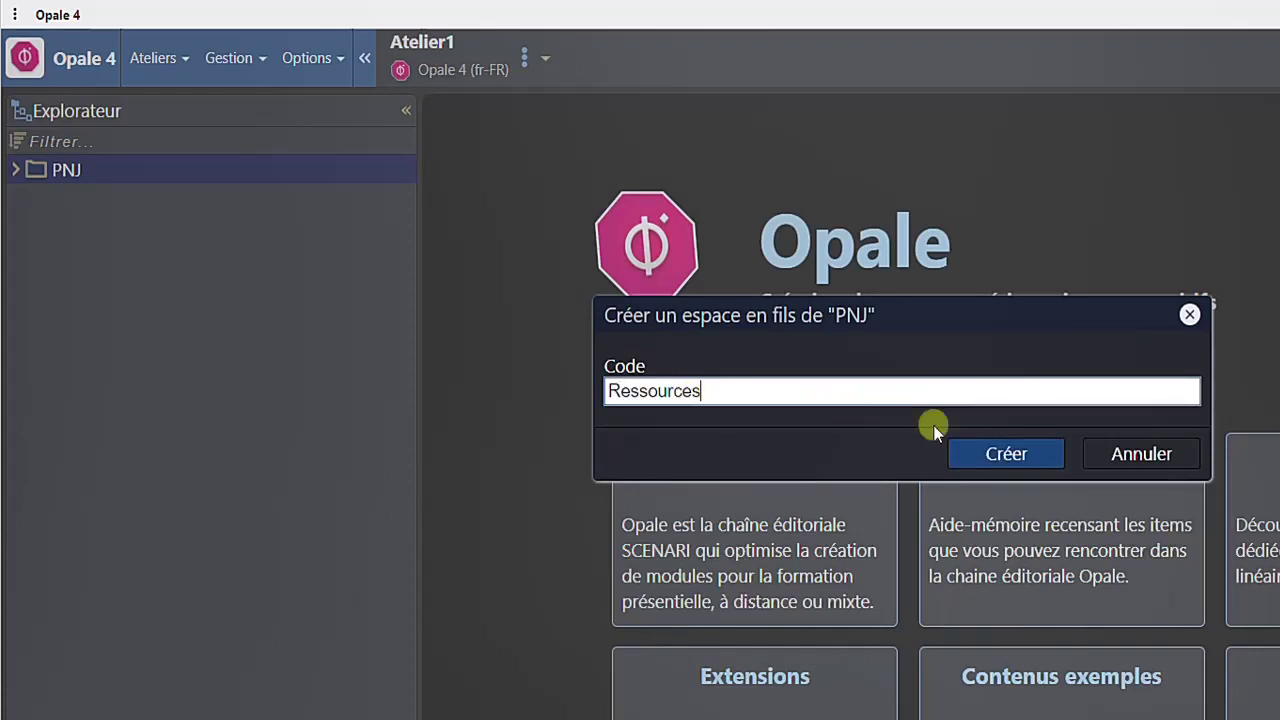
{"action": "left_click", "coordinate": [991, 452]}
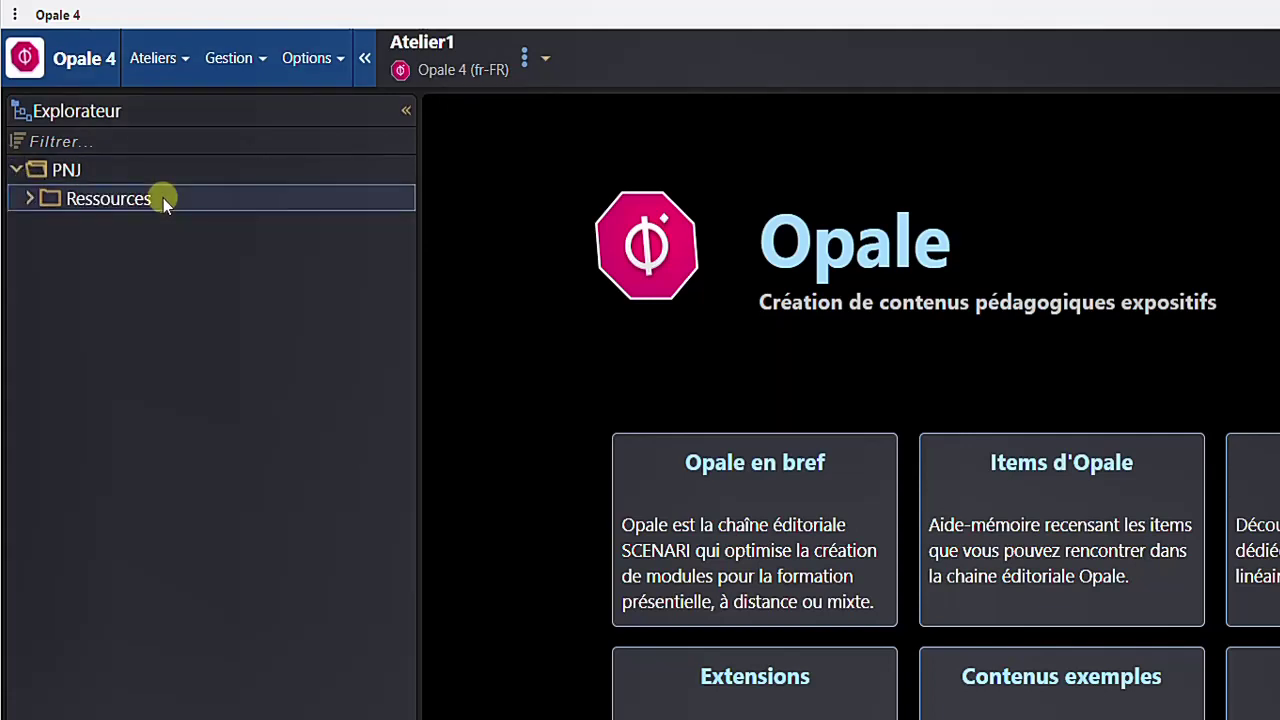
{"action": "right_click", "coordinate": [335, 198]}
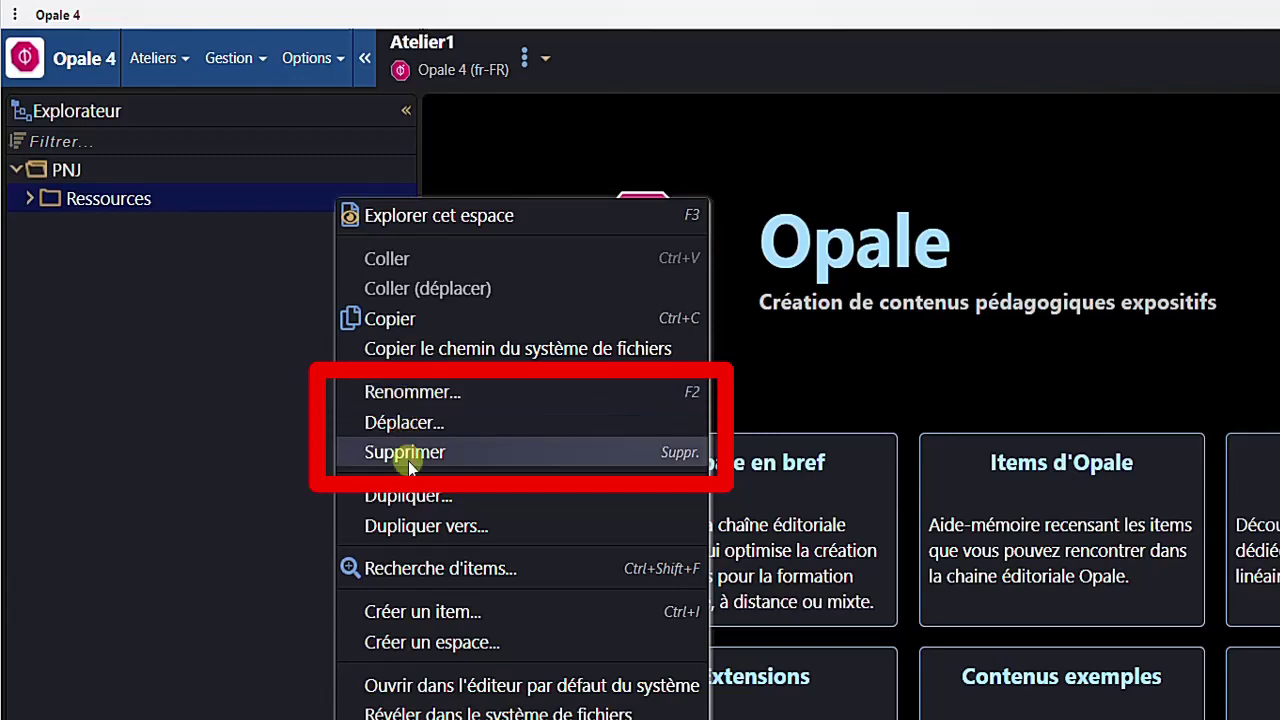
{"action": "left_click", "coordinate": [238, 410]}
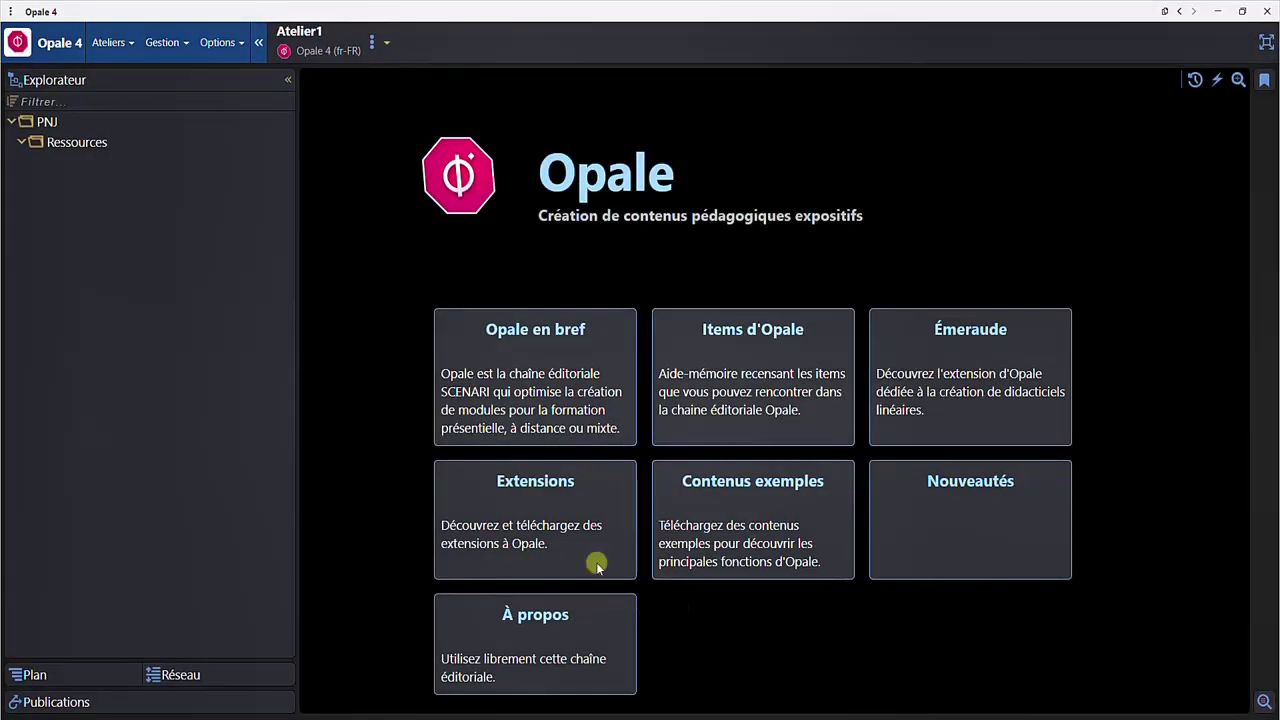
Create a Module OPALE item in the PNJ space with the code module_PNJ
{"action": "right_click", "coordinate": [217, 124]}
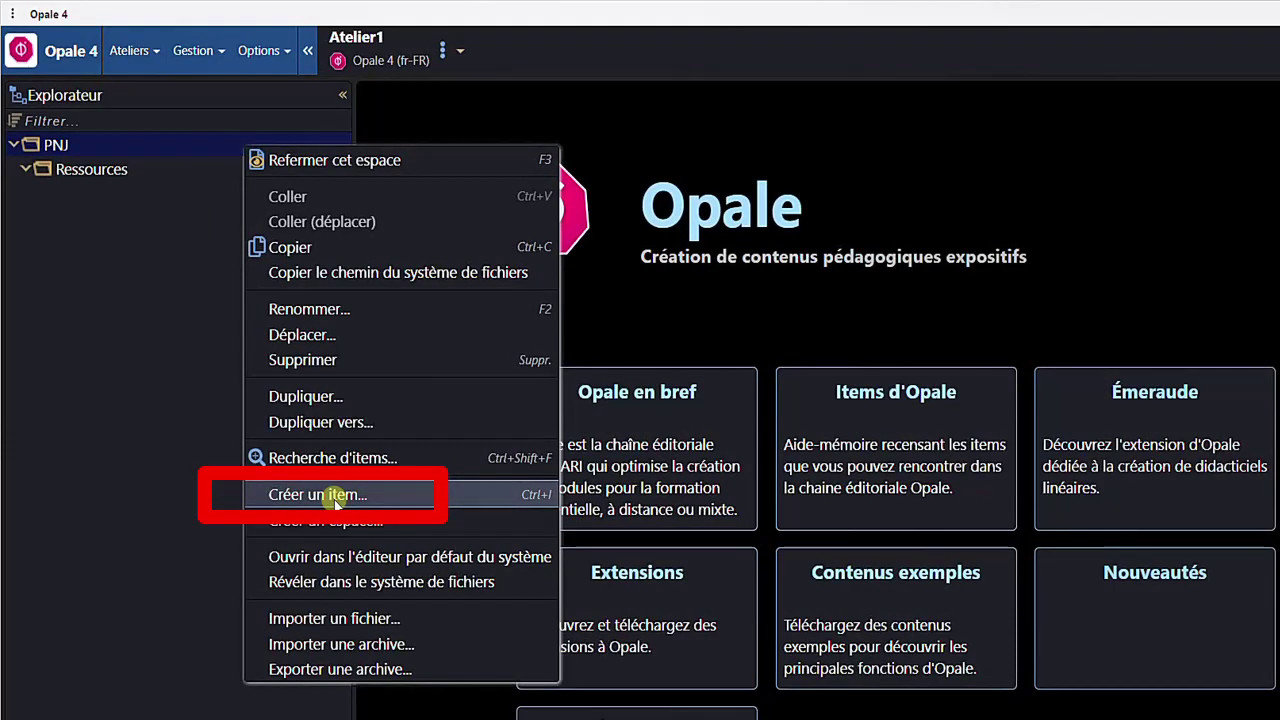
{"action": "left_click", "coordinate": [335, 502]}
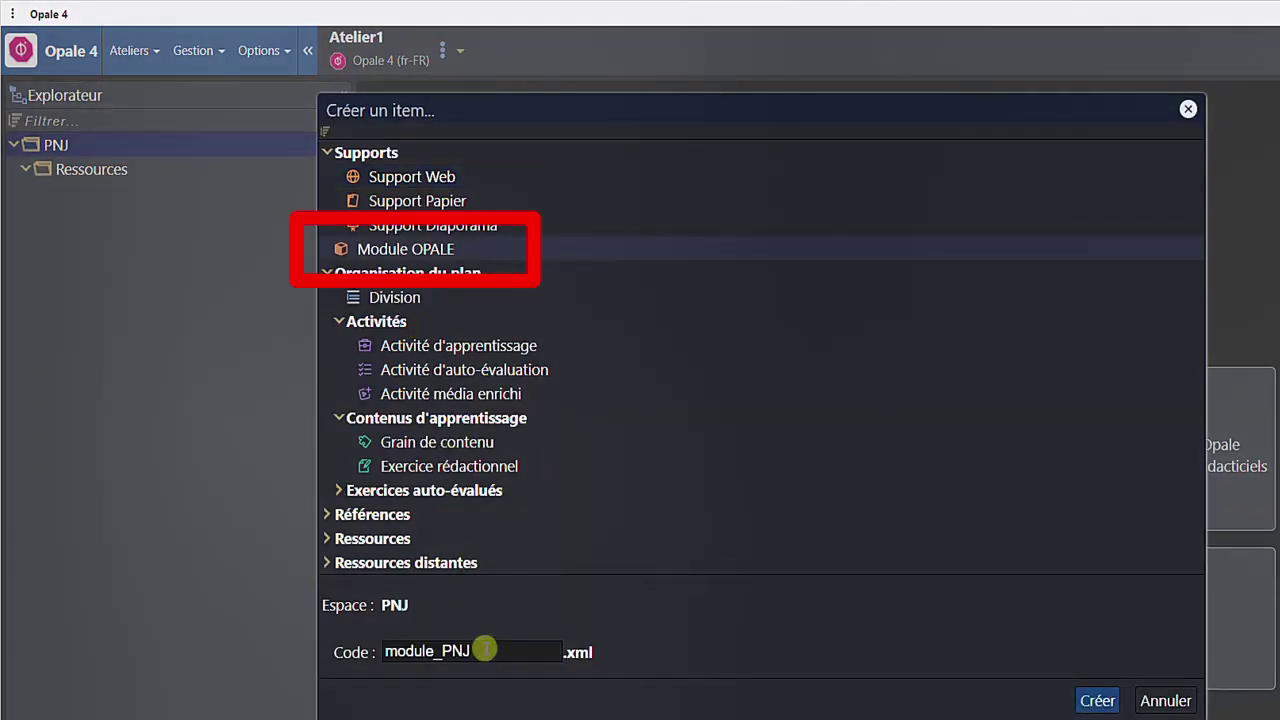
{"action": "left_click_drag", "start_coordinate": [482, 649], "coordinate": [293, 636]}
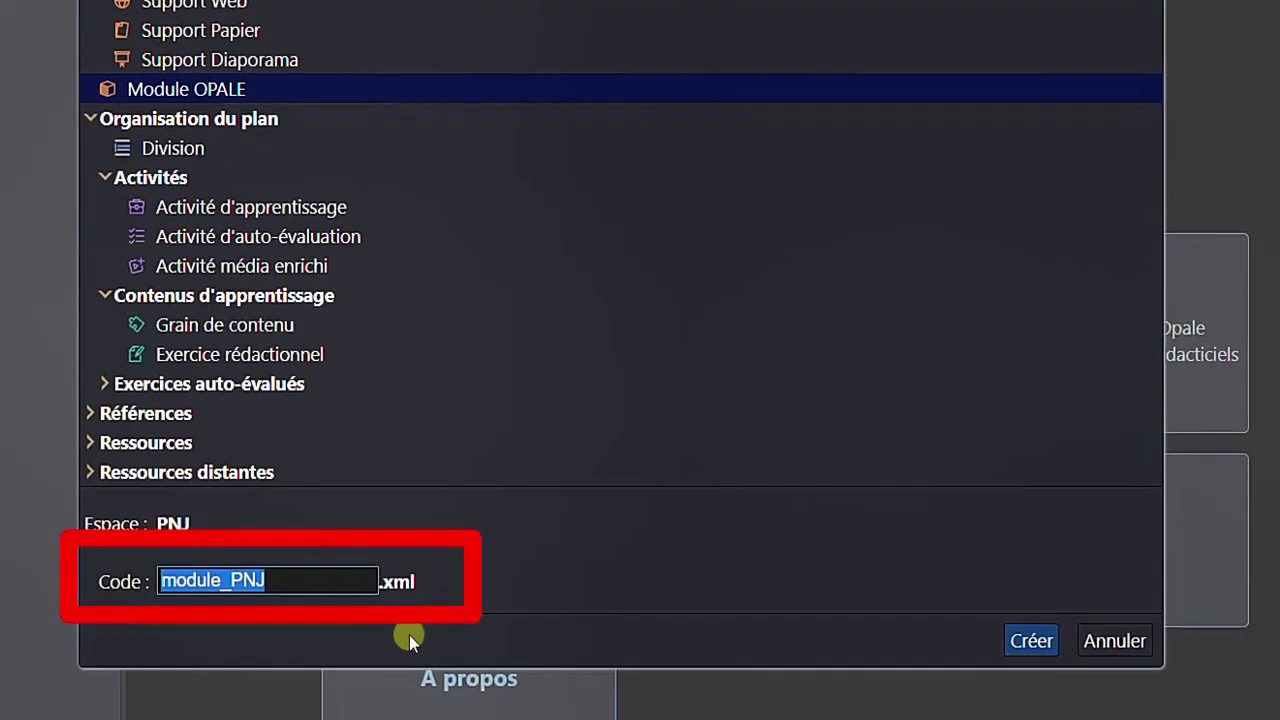
{"action": "left_click", "coordinate": [1026, 643]}
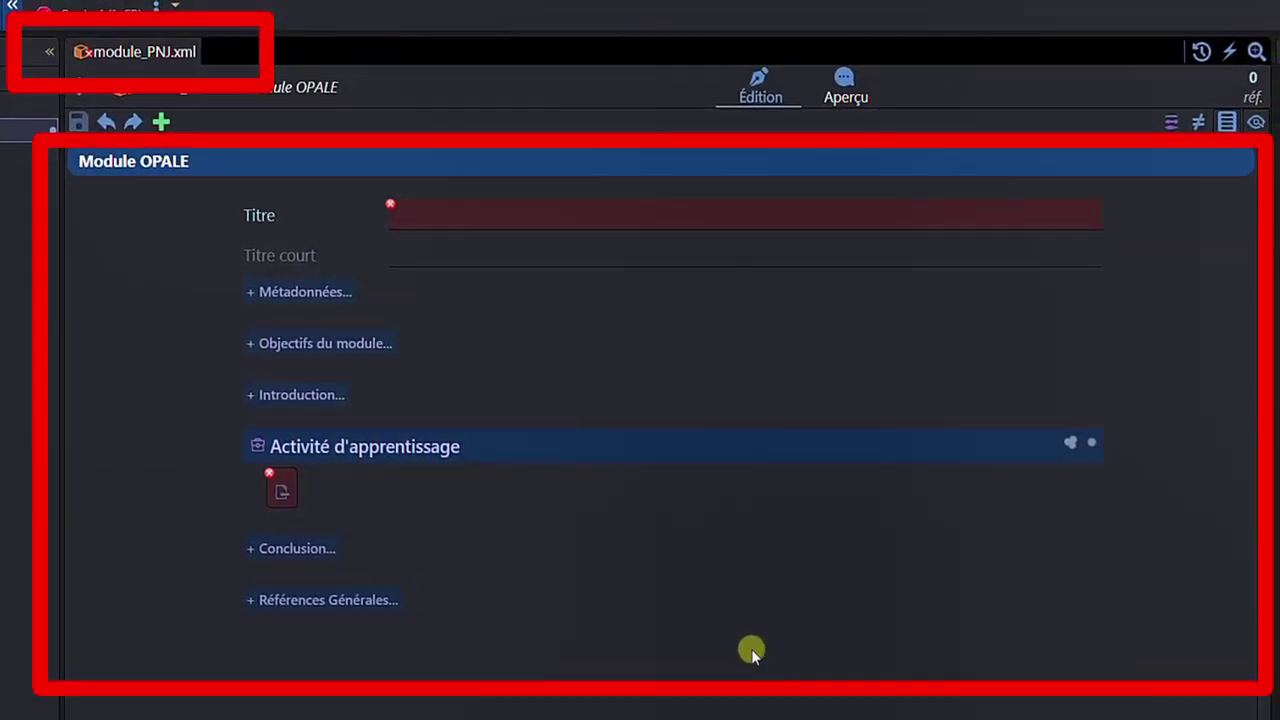
Try to delete the Activité d'apprentissage block from the module
{"action": "mouse_move", "coordinate": [551, 444]}
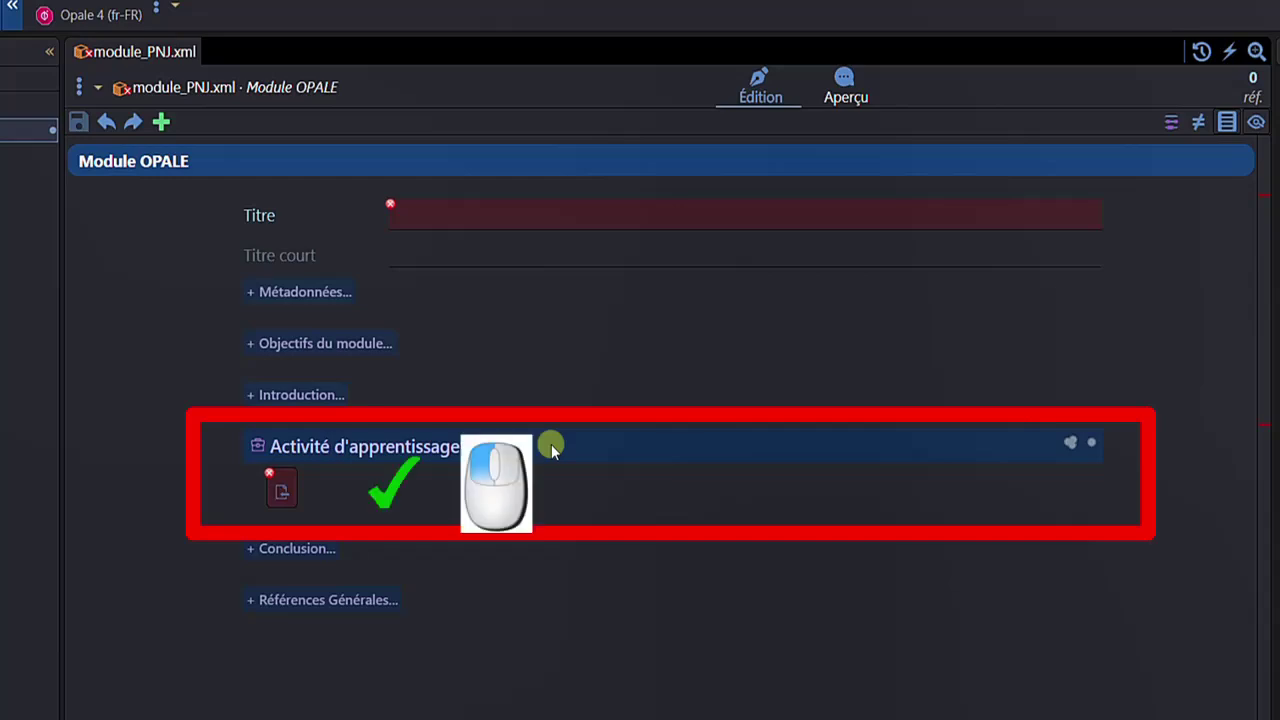
{"action": "left_click", "coordinate": [551, 444]}
{"action": "right_click", "coordinate": [551, 444]}
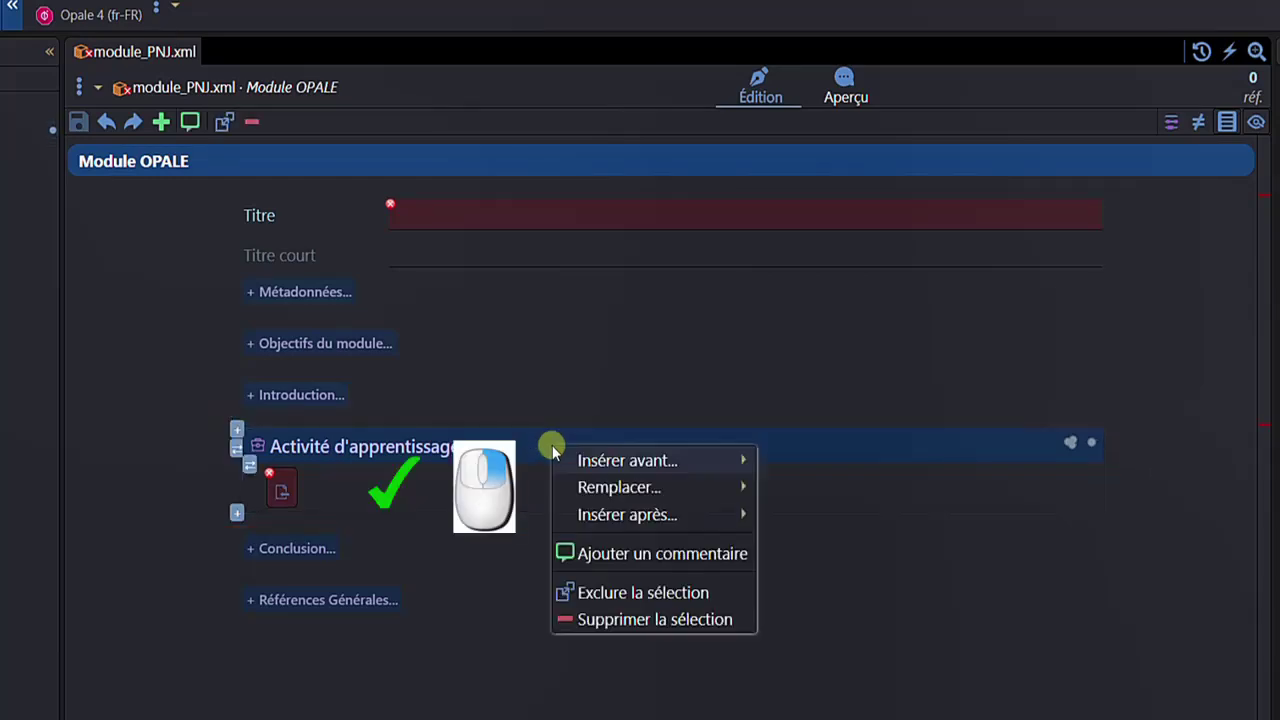
{"action": "left_click", "coordinate": [622, 620]}
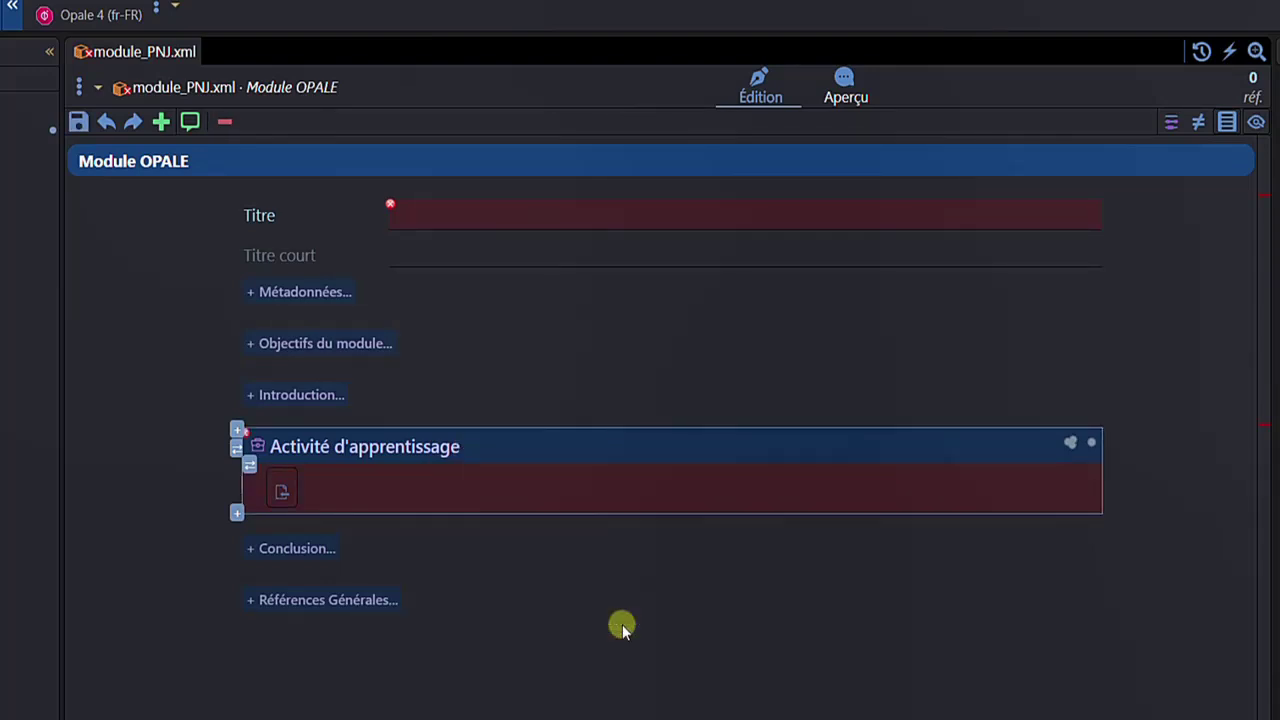
Try replacing the Activité d'apprentissage block with a Grain de contenu twice, undoing each replacement
{"action": "left_click", "coordinate": [528, 445]}
{"action": "right_click", "coordinate": [561, 442]}
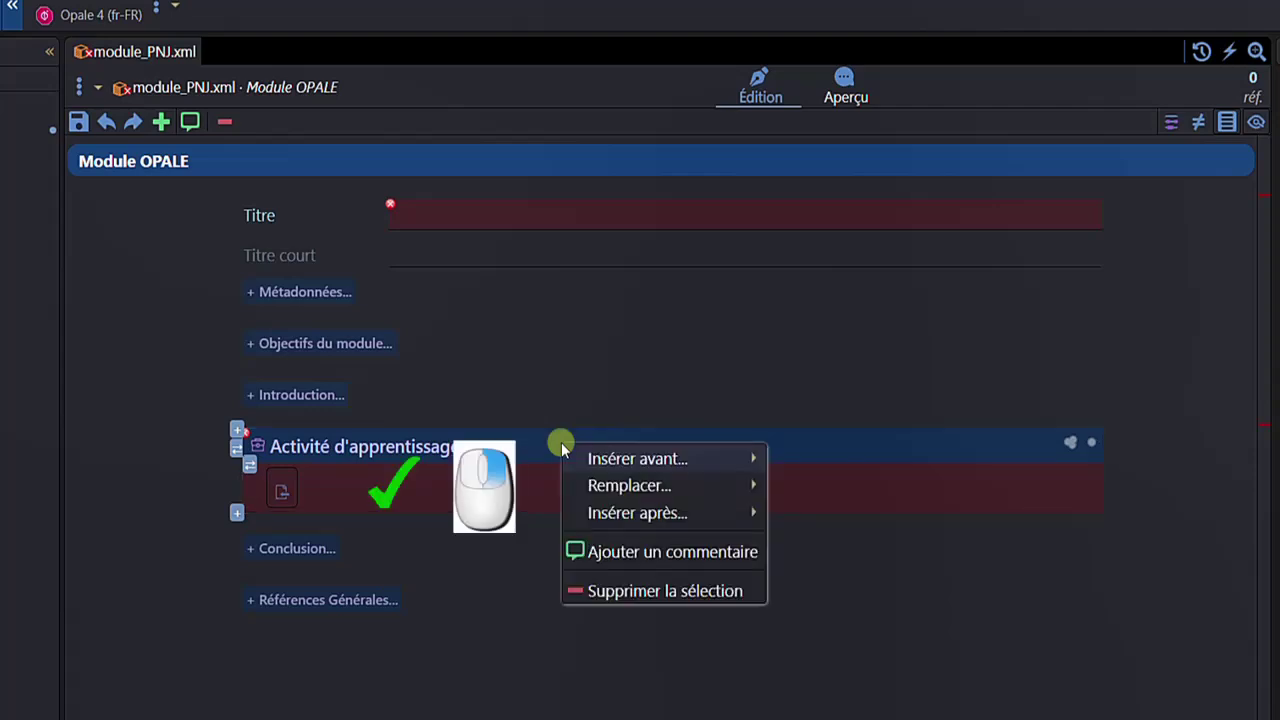
{"action": "mouse_move", "coordinate": [606, 485]}
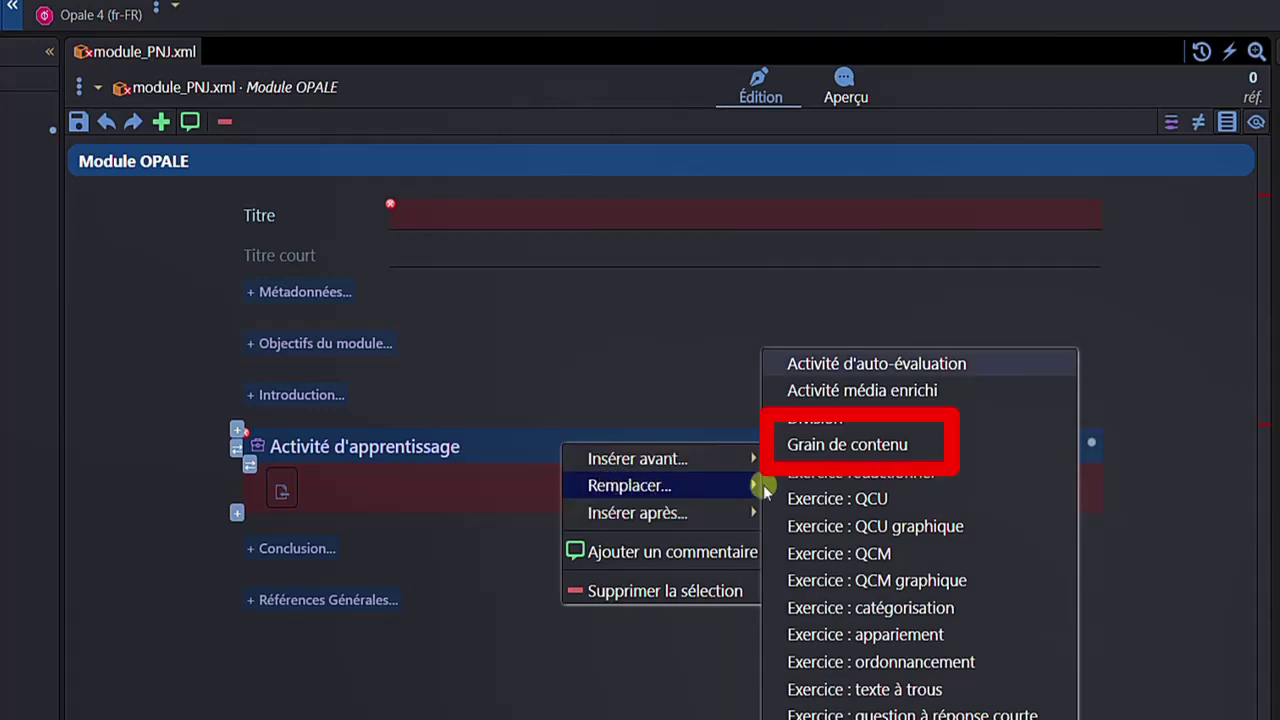
{"action": "left_click", "coordinate": [835, 446]}
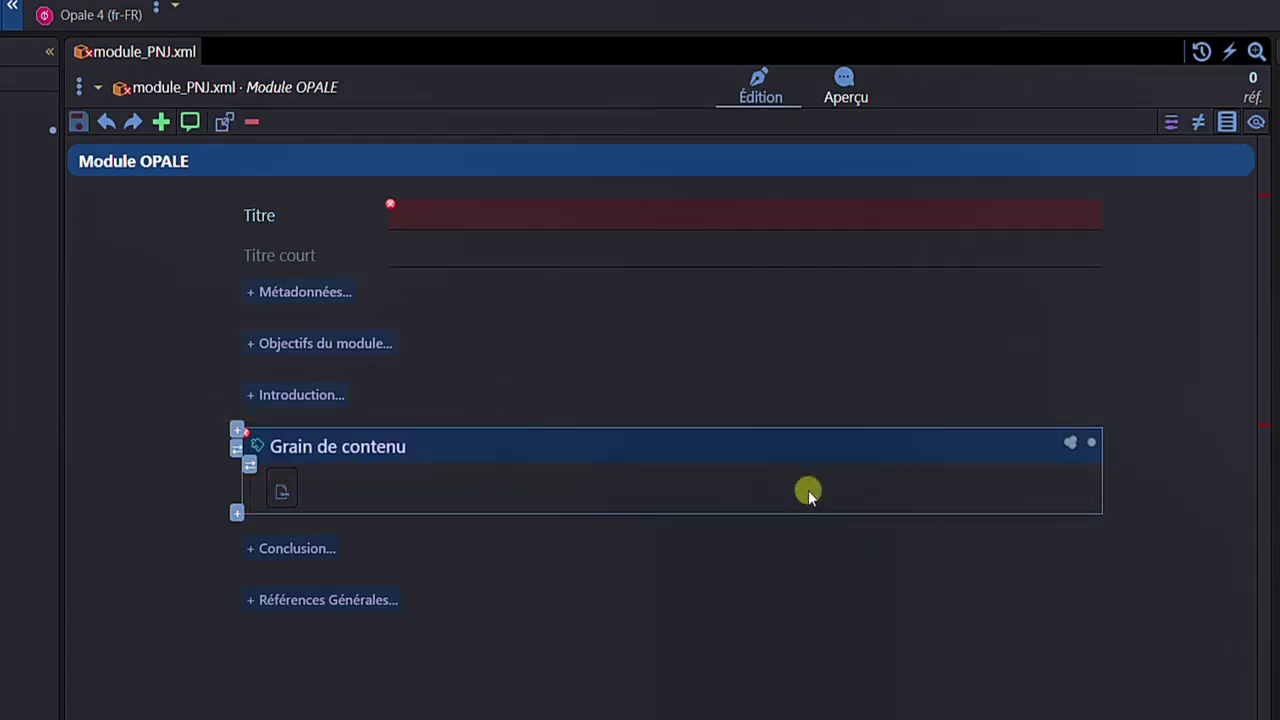
{"action": "key", "text": "ctrl+z"}
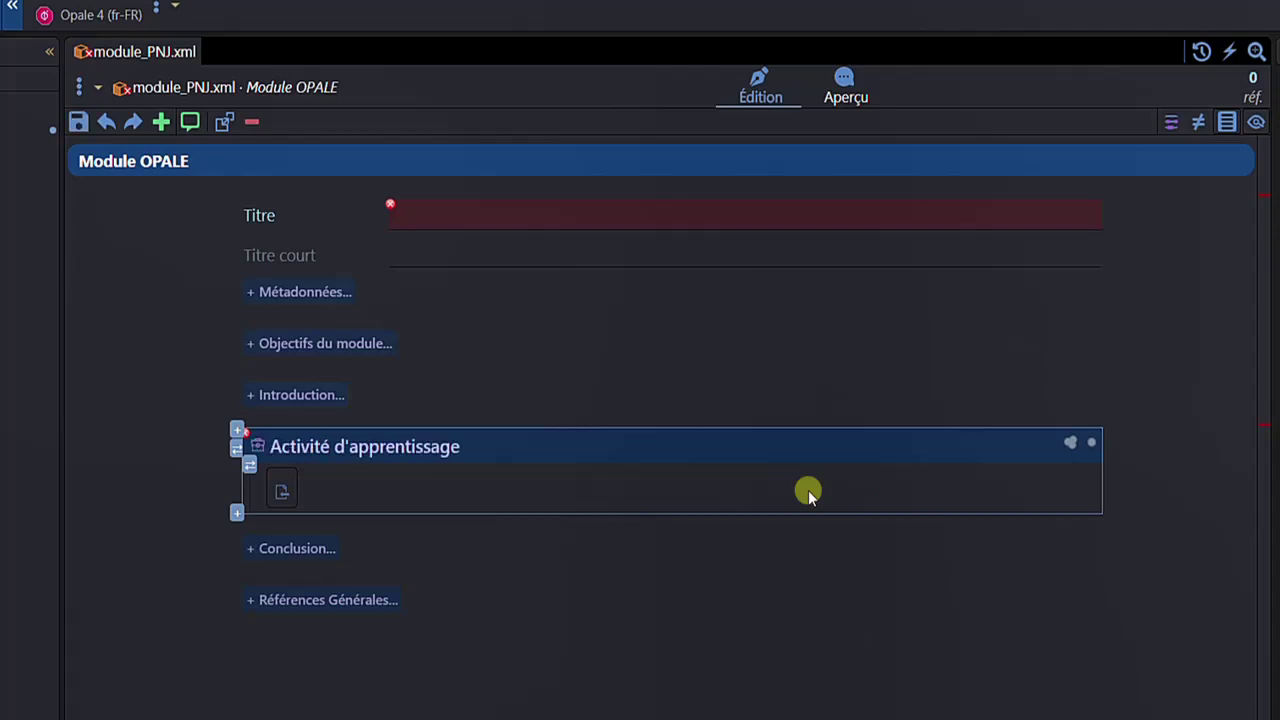
{"action": "left_click", "coordinate": [236, 450]}
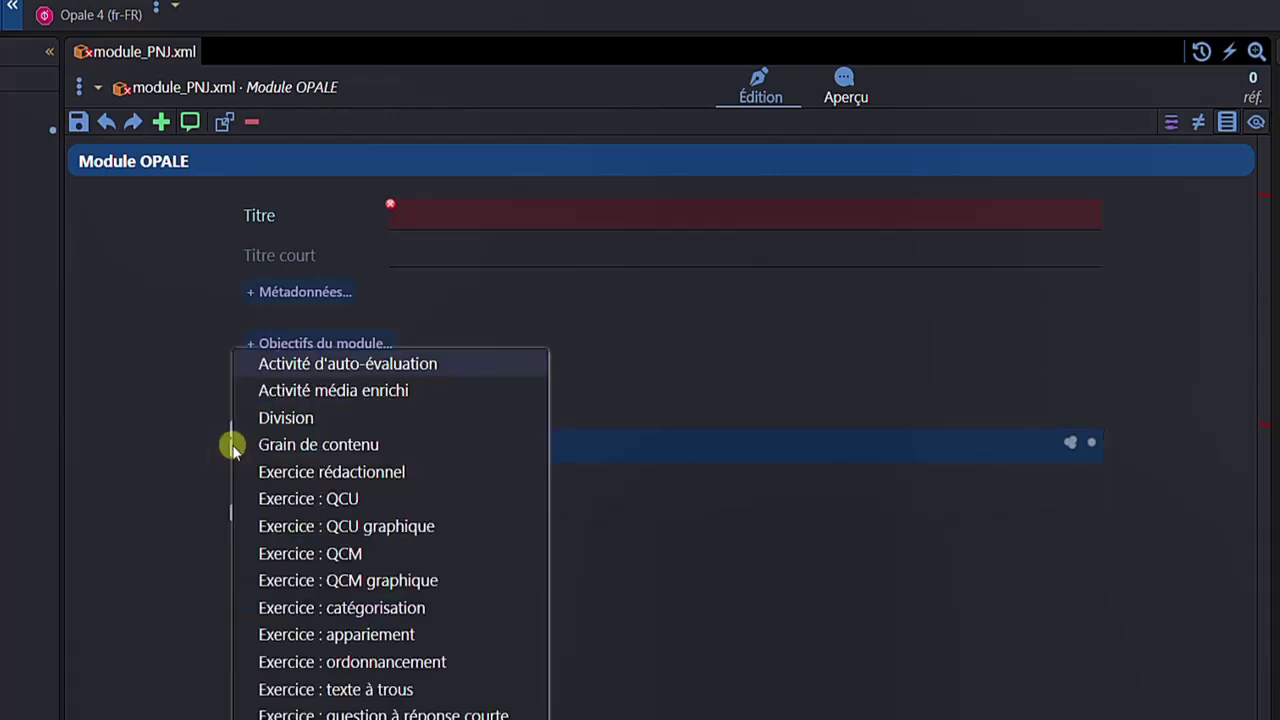
{"action": "left_click", "coordinate": [295, 445]}
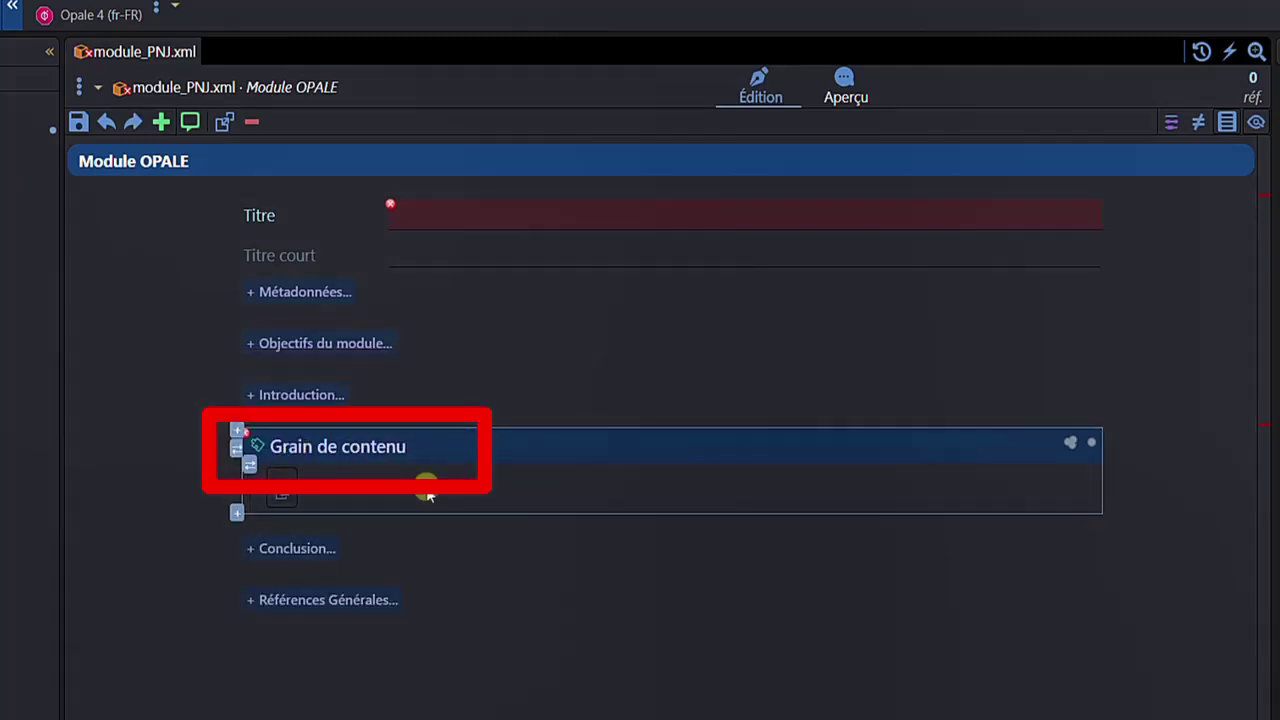
{"action": "key", "text": "ctrl+z"}
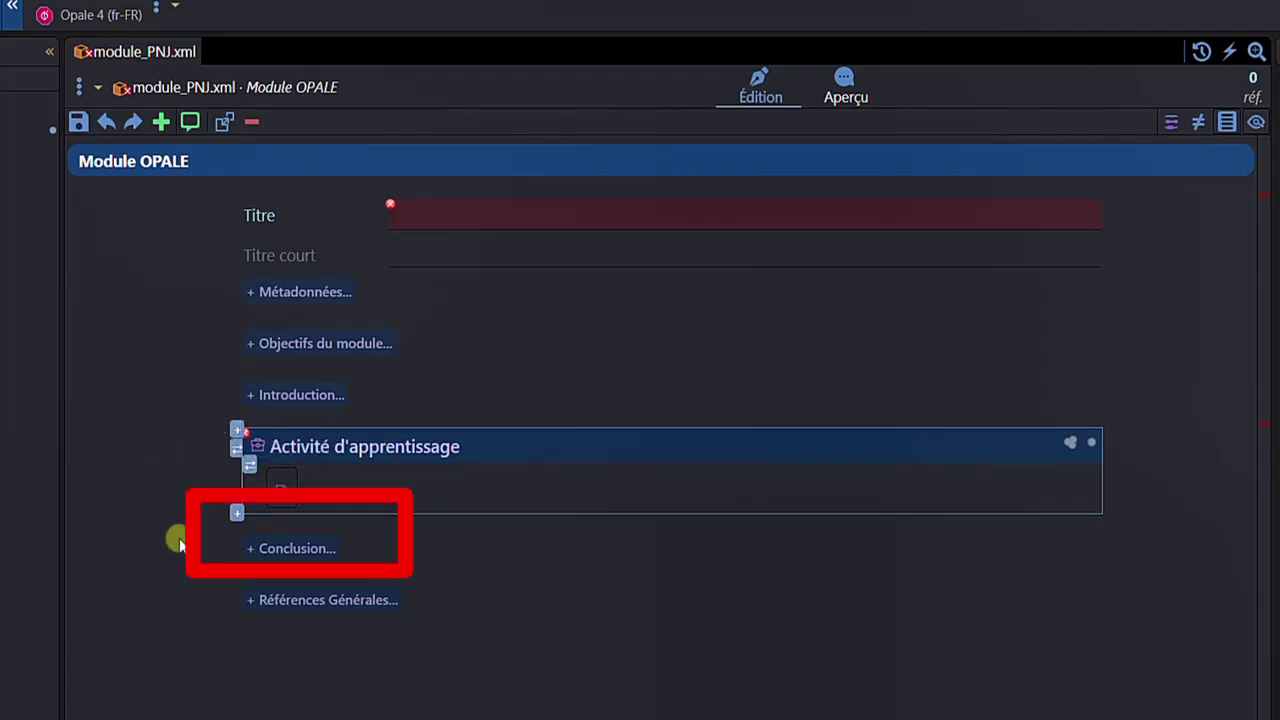
Insert a Grain de contenu after the Activité d'apprentissage block and delete the Activité d'apprentissage block
{"action": "left_click", "coordinate": [238, 514]}
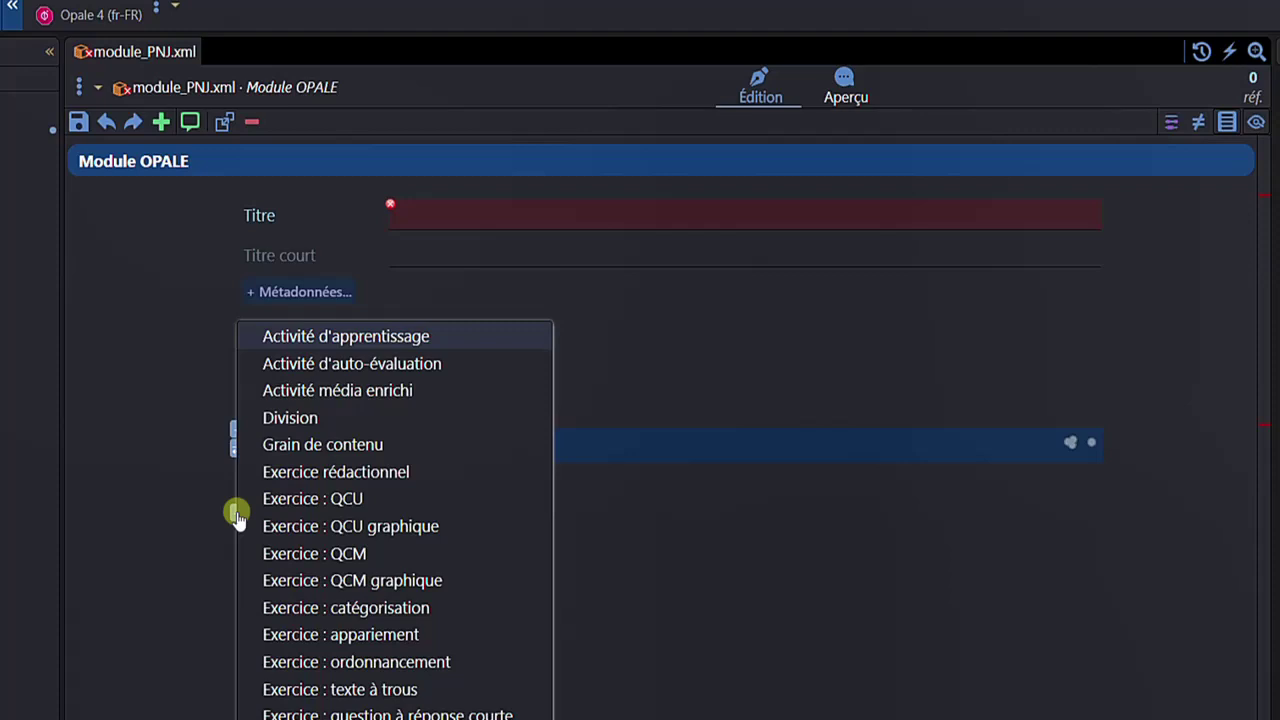
{"action": "left_click", "coordinate": [311, 446]}
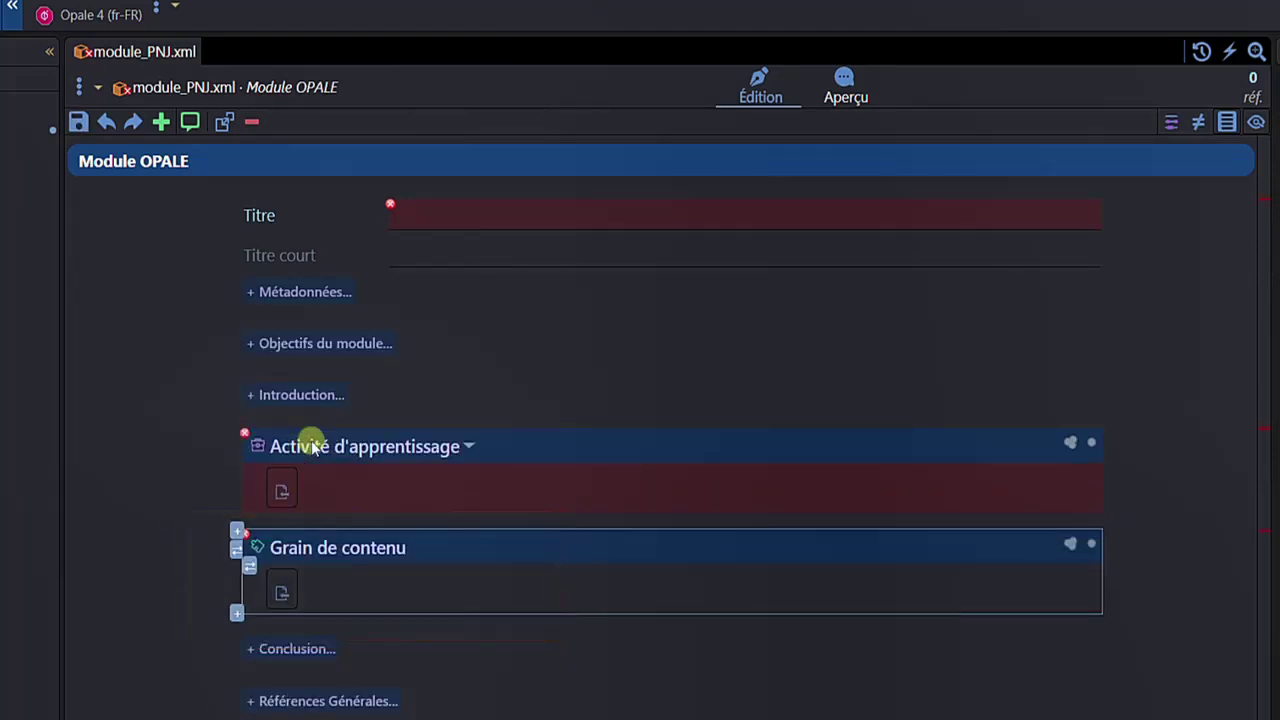
{"action": "left_click", "coordinate": [415, 484]}
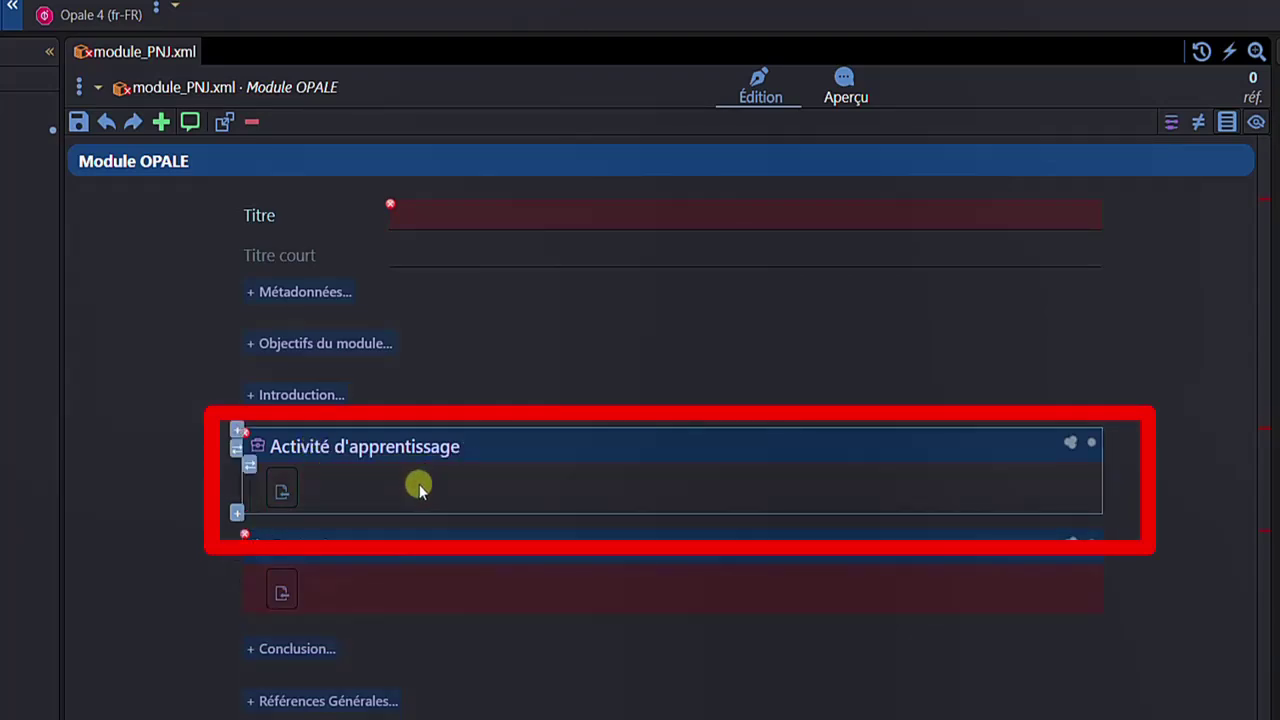
{"action": "right_click", "coordinate": [583, 455]}
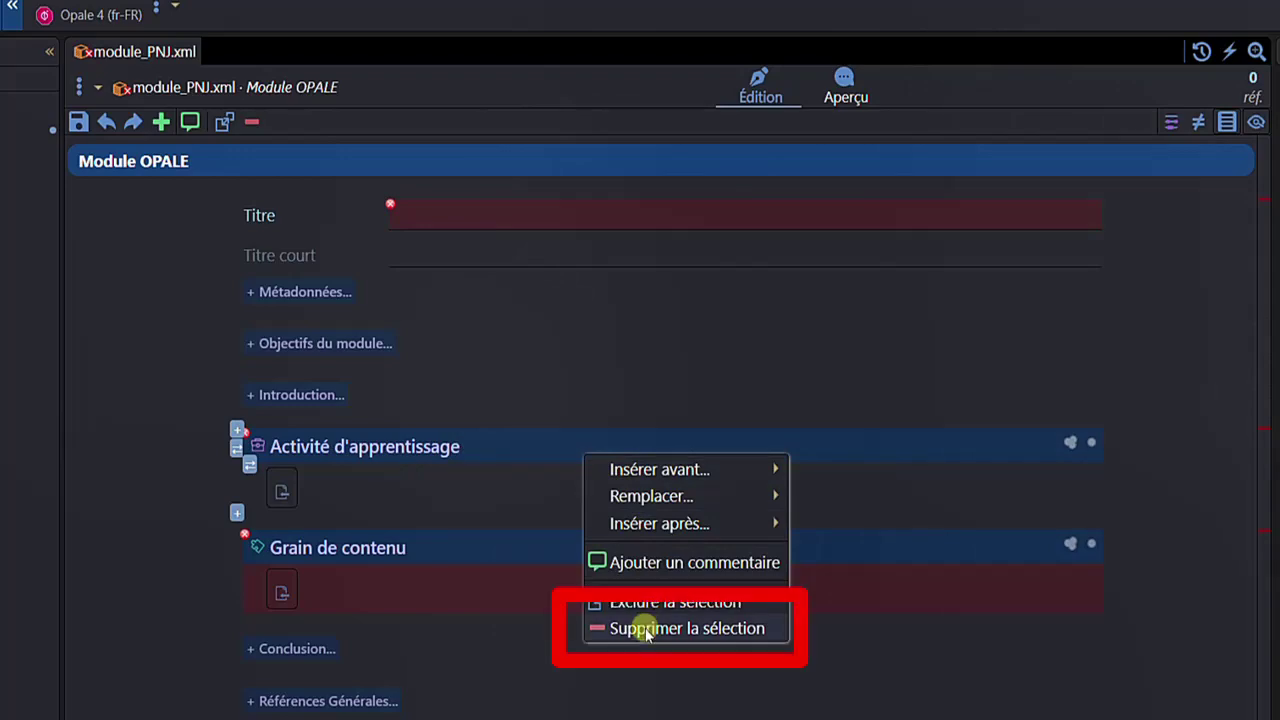
{"action": "left_click", "coordinate": [610, 628]}
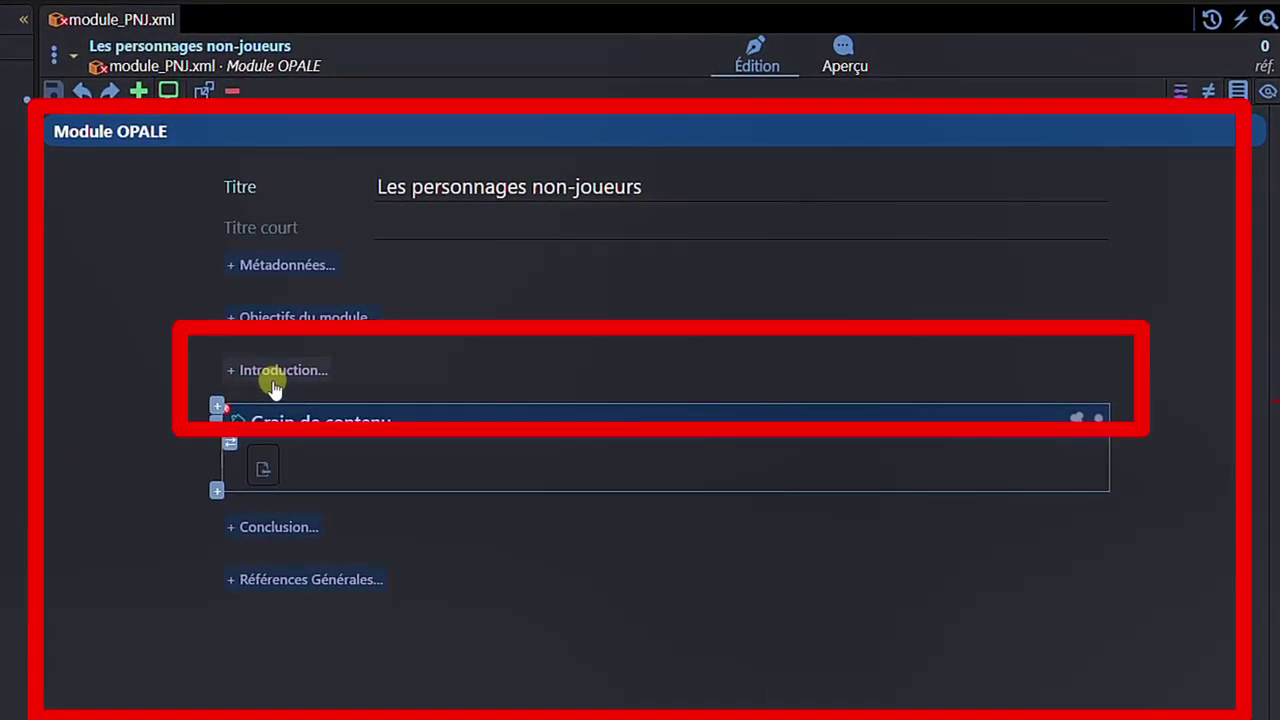
Add an Introduction with text from "Simple faire-valoir et élément décoratif dans un jeu vidéo" to "Analysons plus en détail cet étrange personnage..."
{"action": "left_click", "coordinate": [273, 385]}
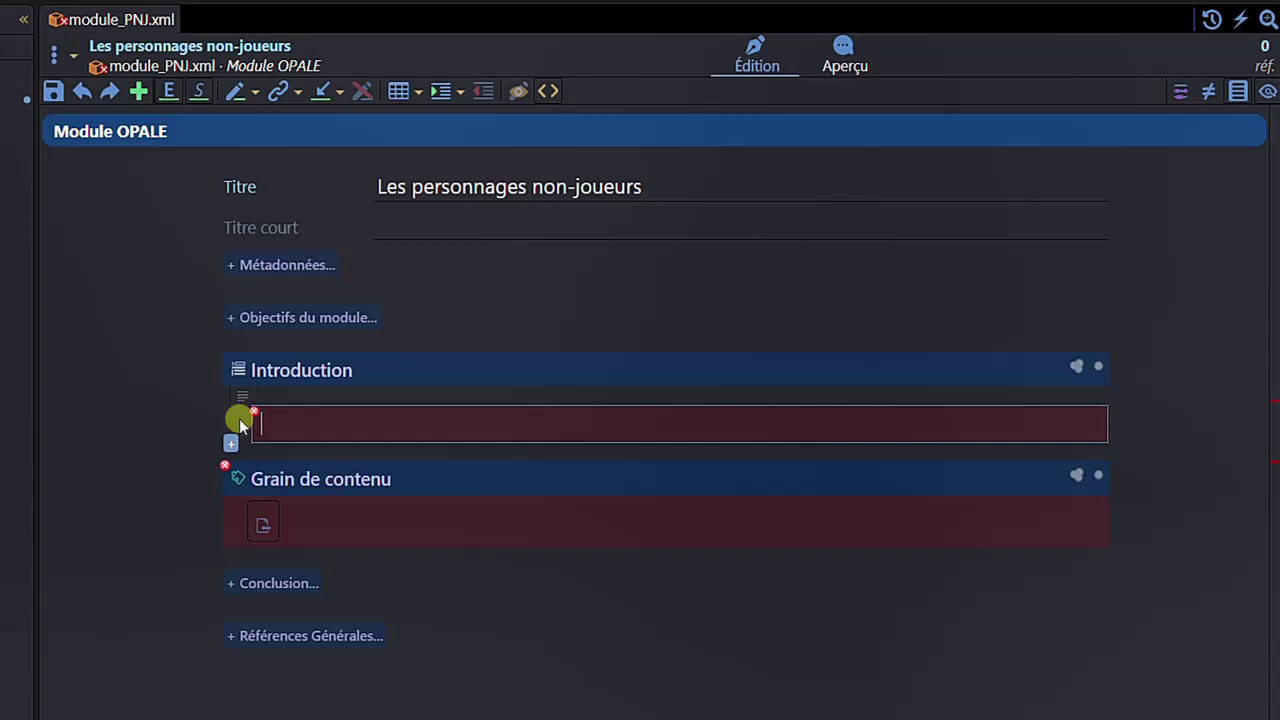
{"action": "type", "text": "Simple faire-valoir et élément décoratif dans un jeu vidéo ou dans un jeu de rôles, le \"personnage non joueur\" ou PNJ (NPC pour Non Player Character en anglais) est devenu un composant essentiel de nos démocraties représentatives. Analysons plus en détail cet étrange personnage..."}
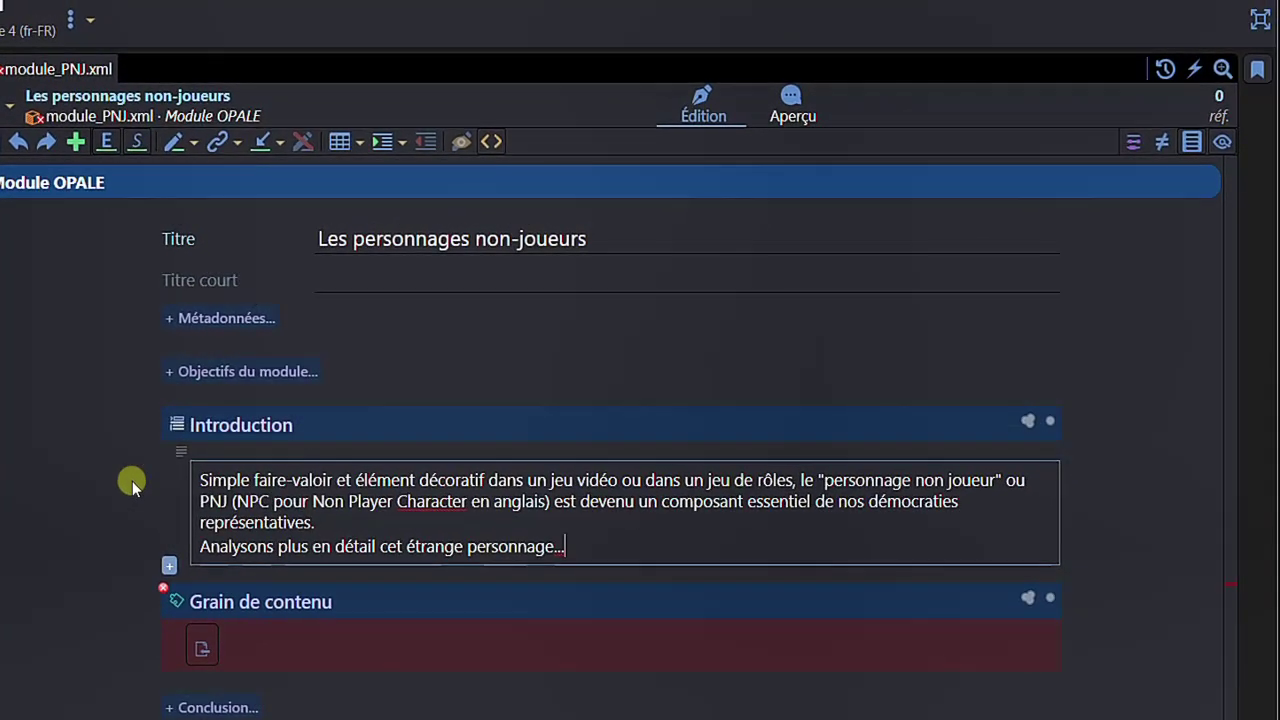
Check the introduction in the side preview and in the full module preview, then return to editing
{"action": "left_click", "coordinate": [1222, 141]}
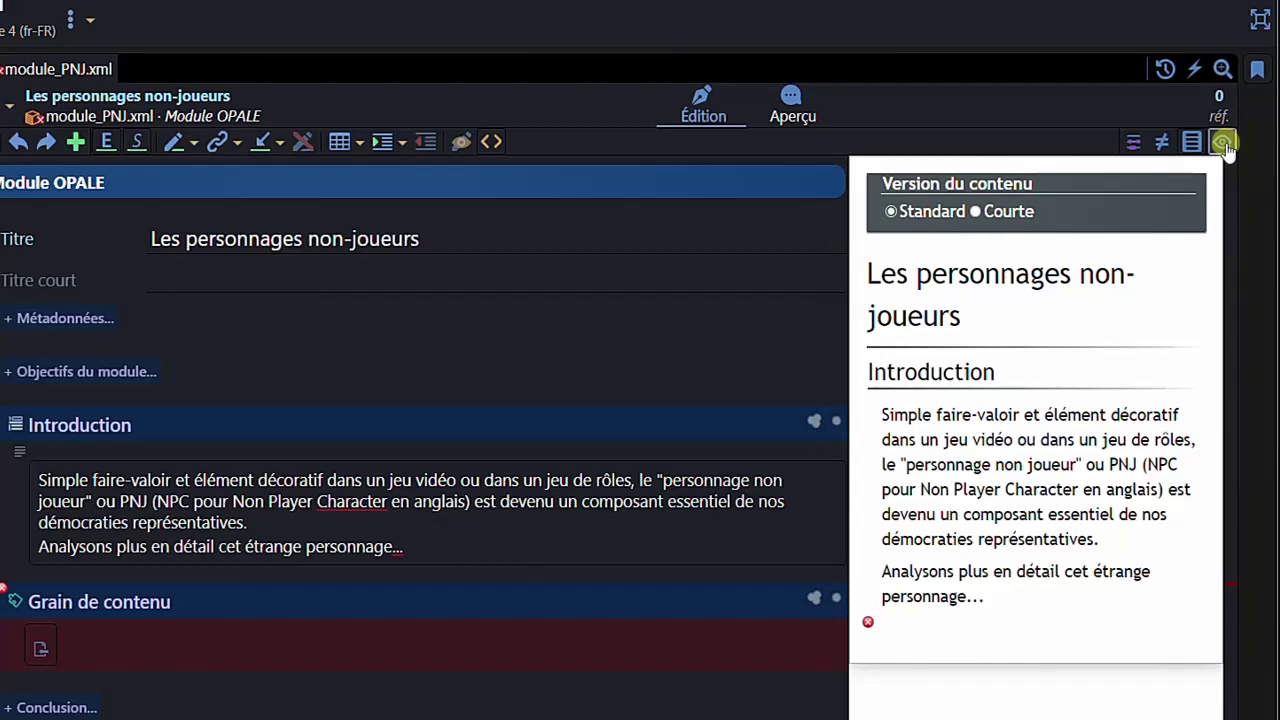
{"action": "left_click", "coordinate": [1222, 142]}
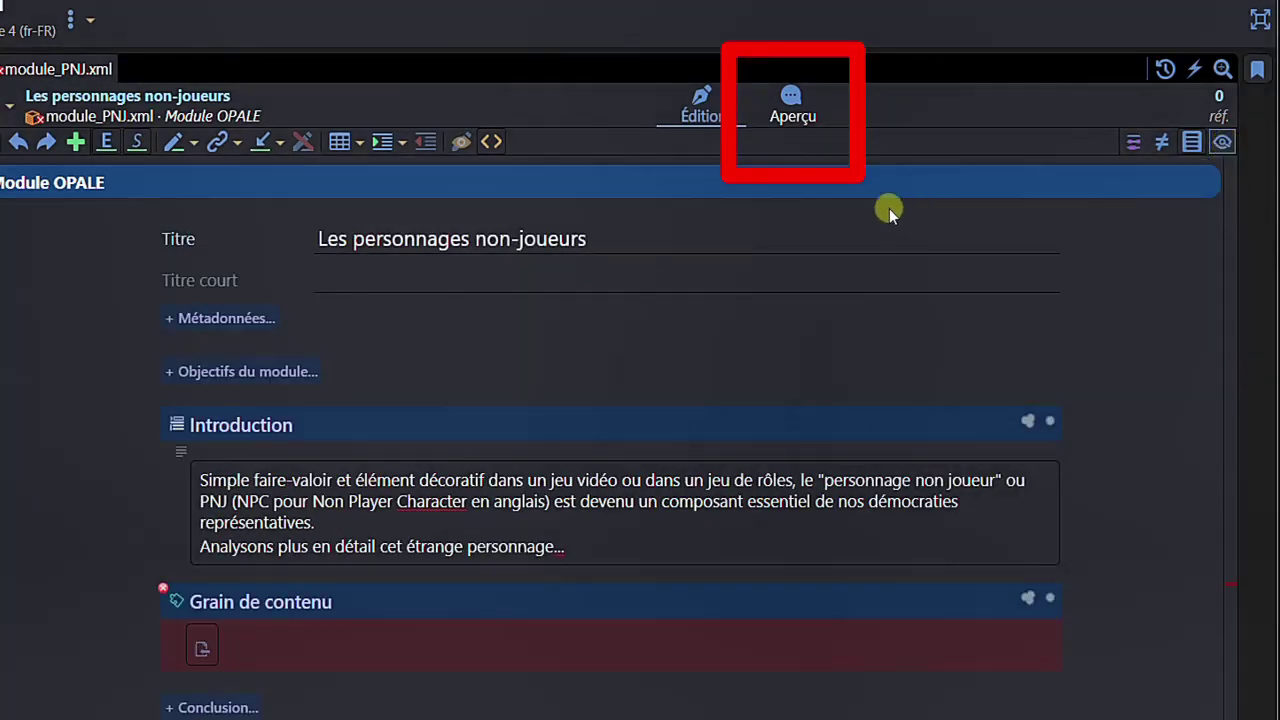
{"action": "left_click", "coordinate": [793, 102]}
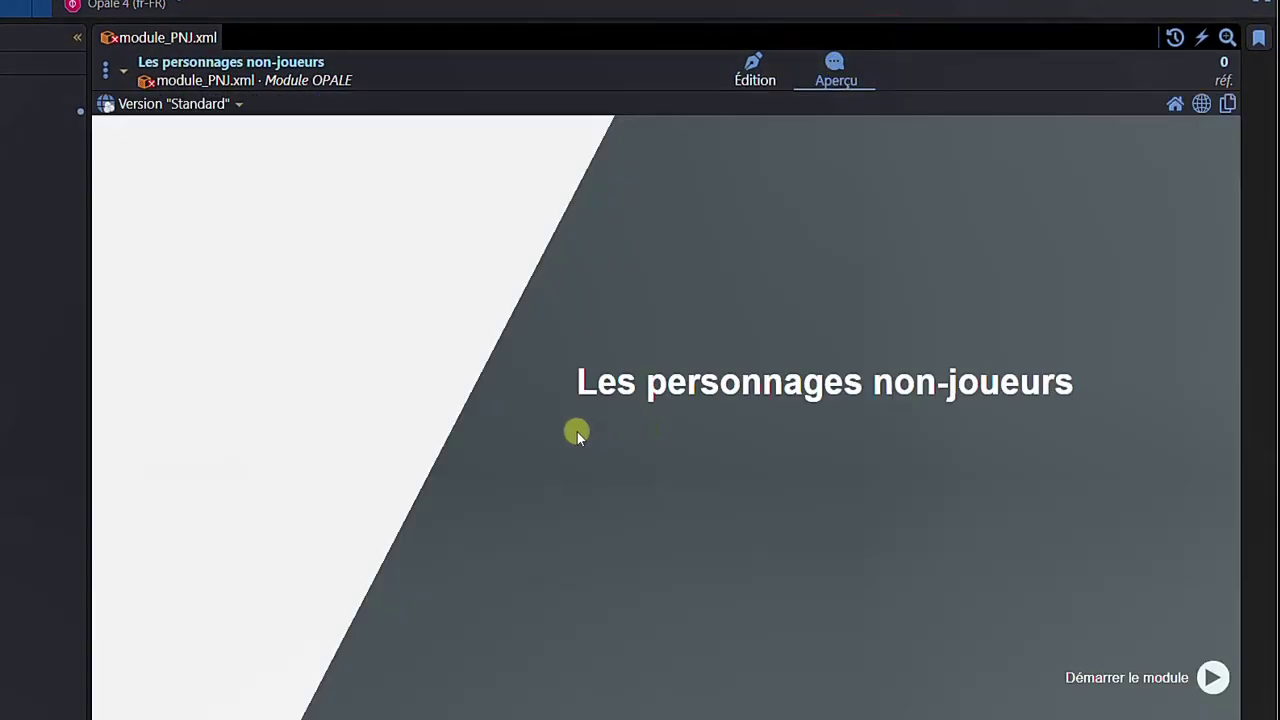
{"action": "left_click", "coordinate": [623, 382]}
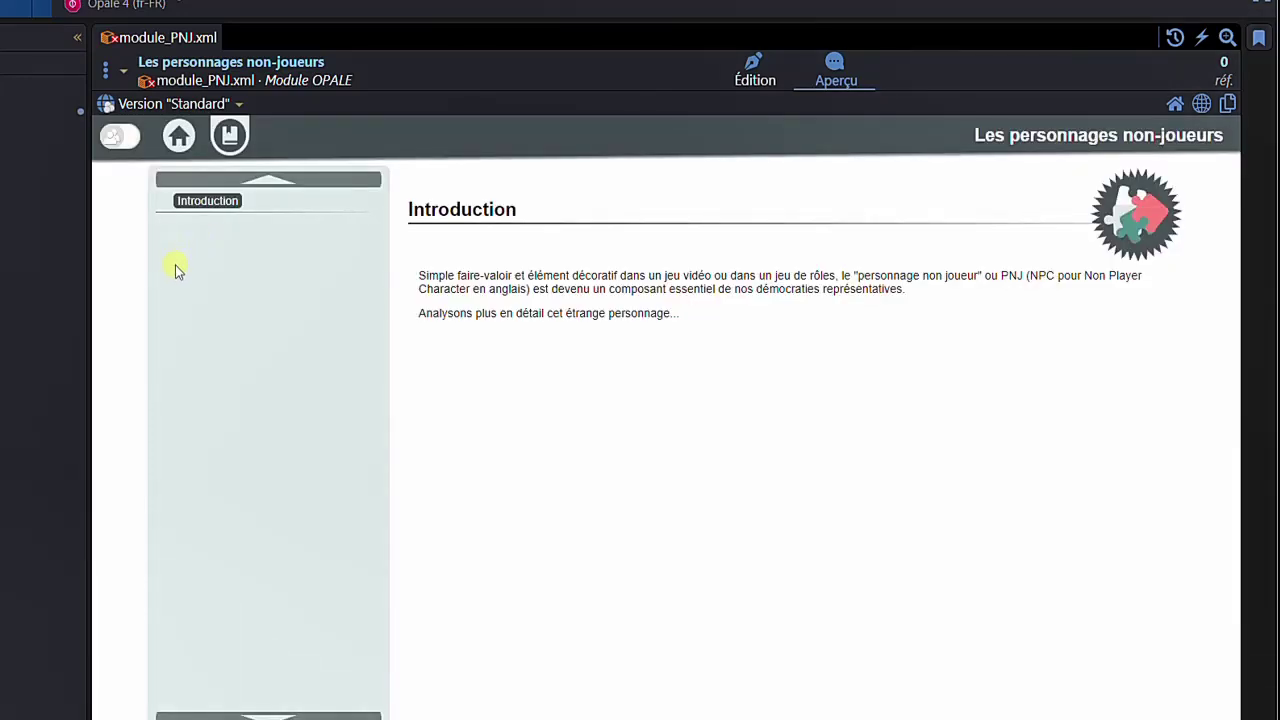
{"action": "left_click", "coordinate": [753, 80]}
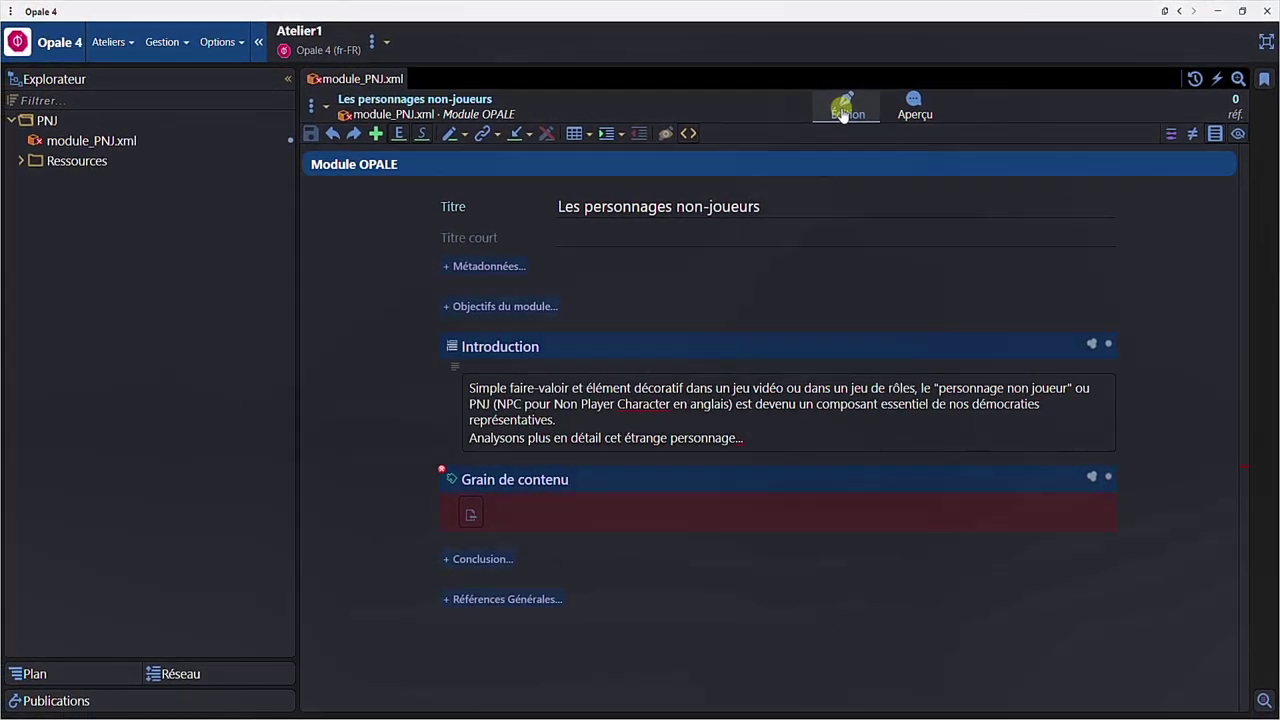
Switch to the browser preview, start the module to read its introduction, and return to editing module_PNJ.xml in Opale
{"action": "left_click", "coordinate": [914, 103]}
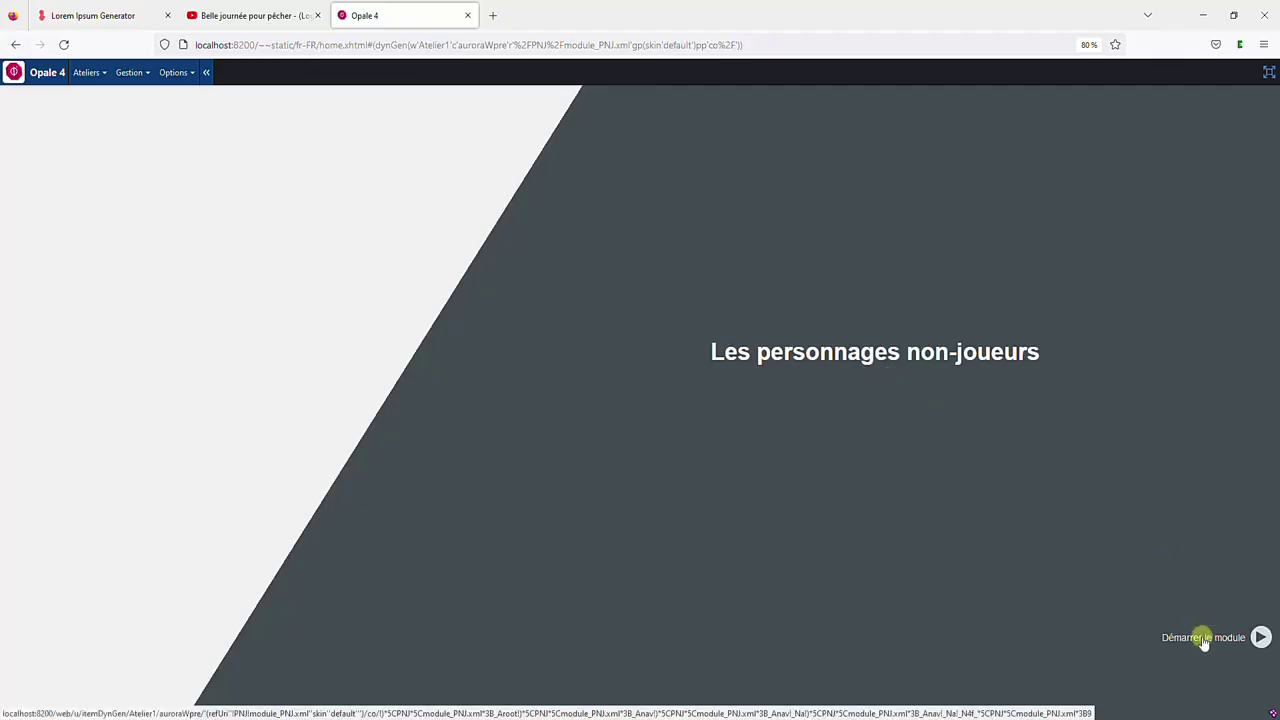
{"action": "left_click", "coordinate": [1201, 639]}
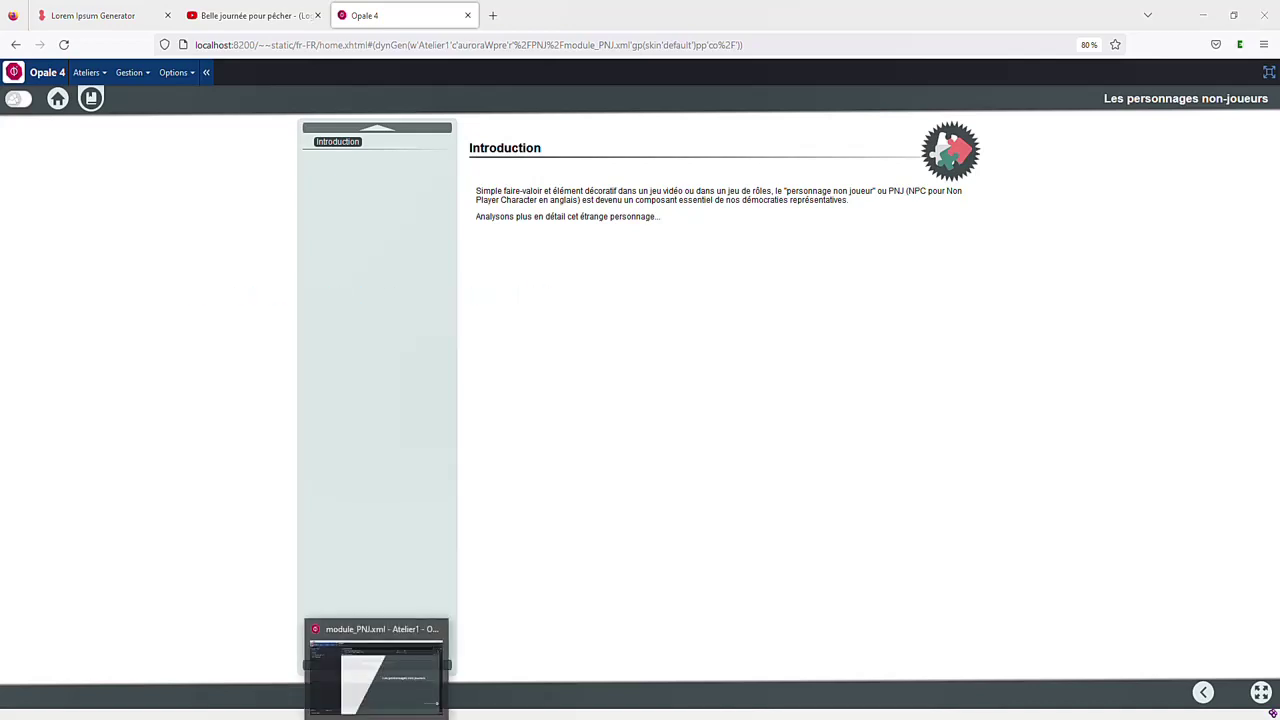
{"action": "left_click", "coordinate": [378, 719]}
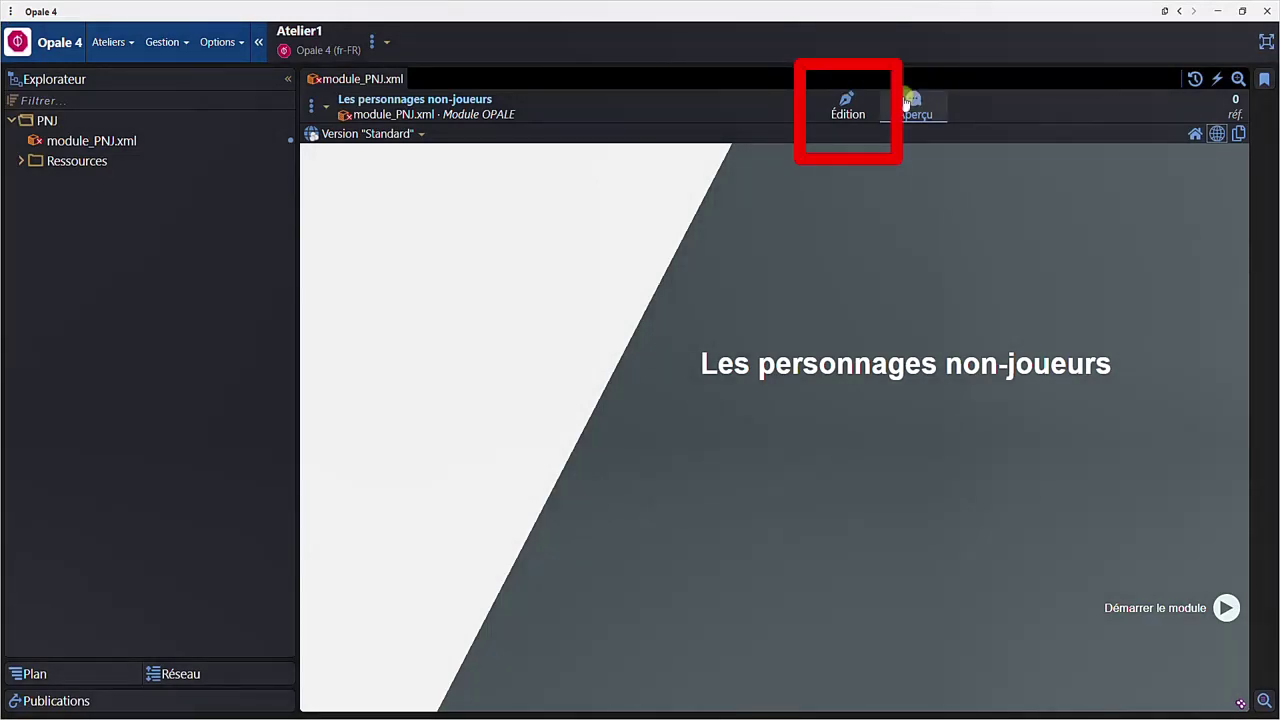
{"action": "left_click", "coordinate": [852, 112]}
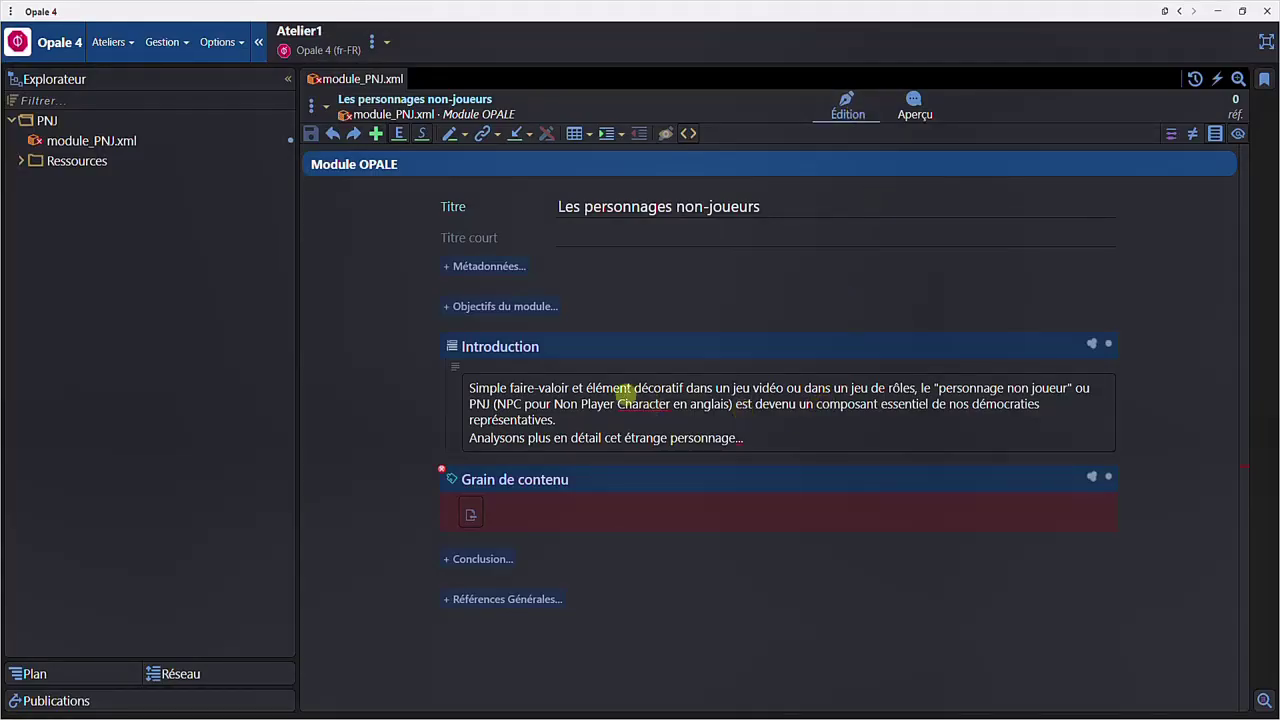
Insert a Ressource block below the introduction text
{"action": "left_click", "coordinate": [508, 386]}
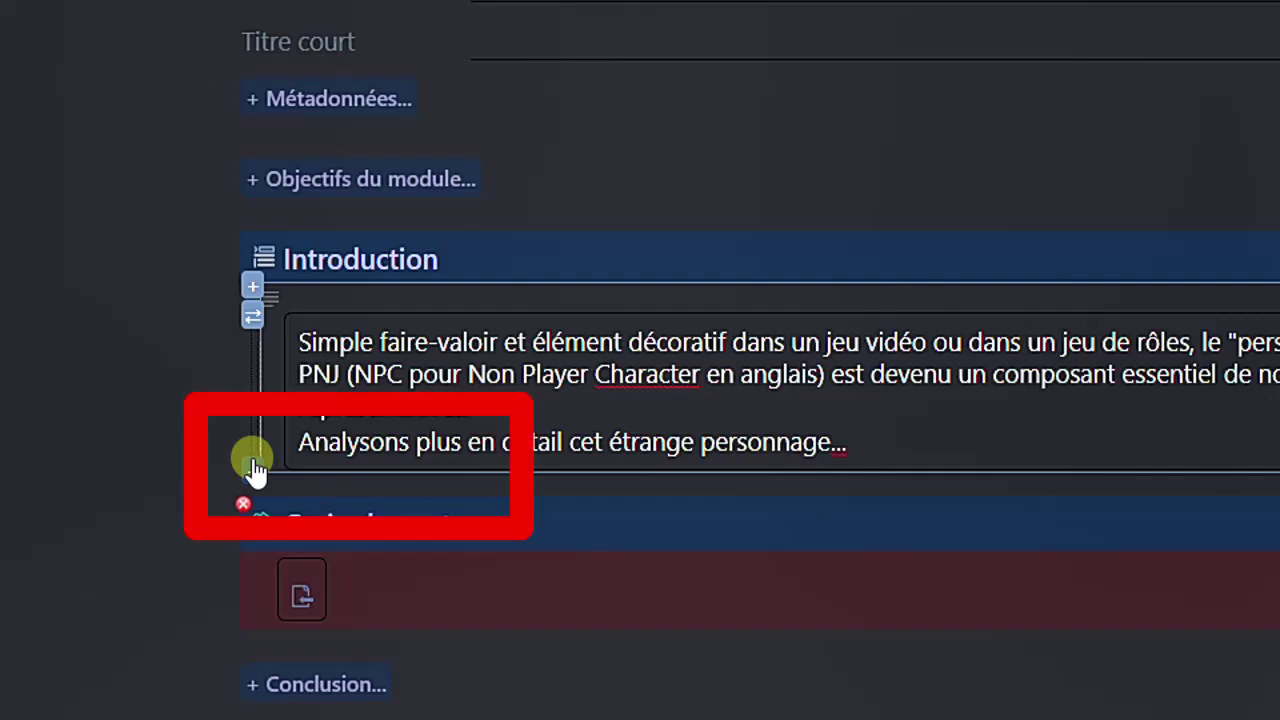
{"action": "left_click", "coordinate": [252, 463]}
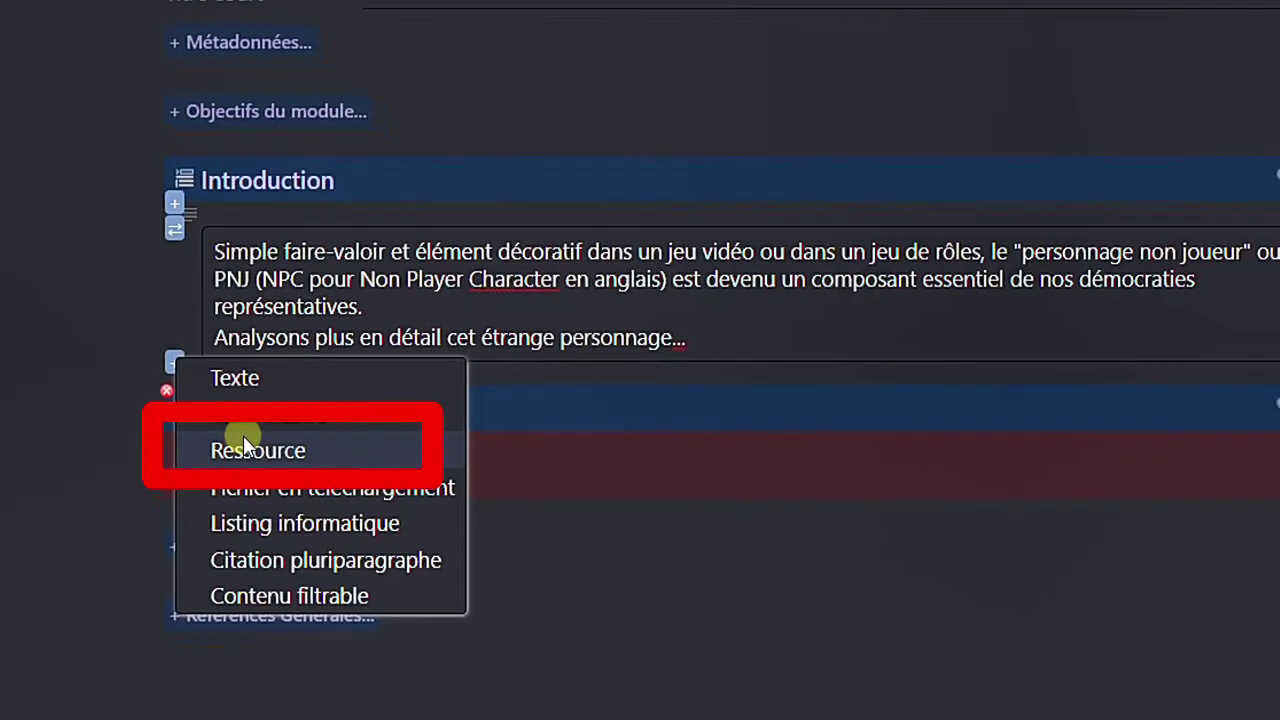
{"action": "left_click", "coordinate": [226, 408]}
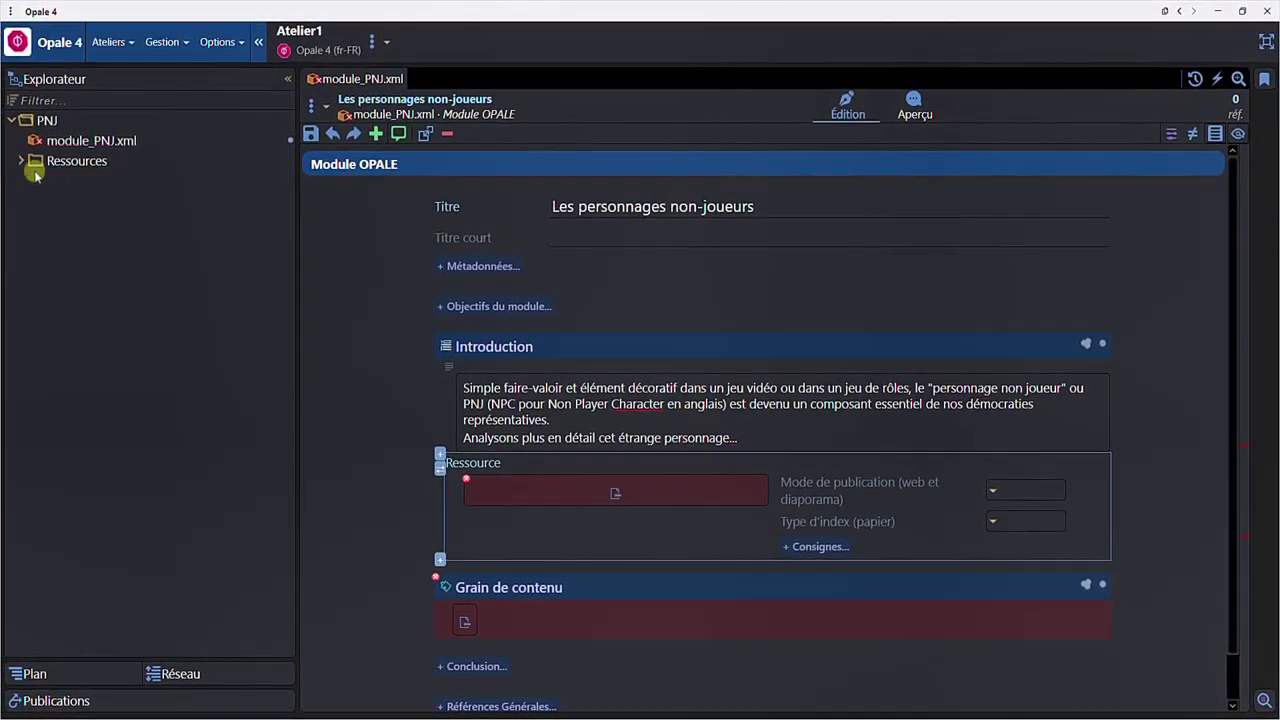
Import the file Npc.png from the PNJ-ressources folder on drive D into the Ressources space
{"action": "right_click", "coordinate": [29, 146]}
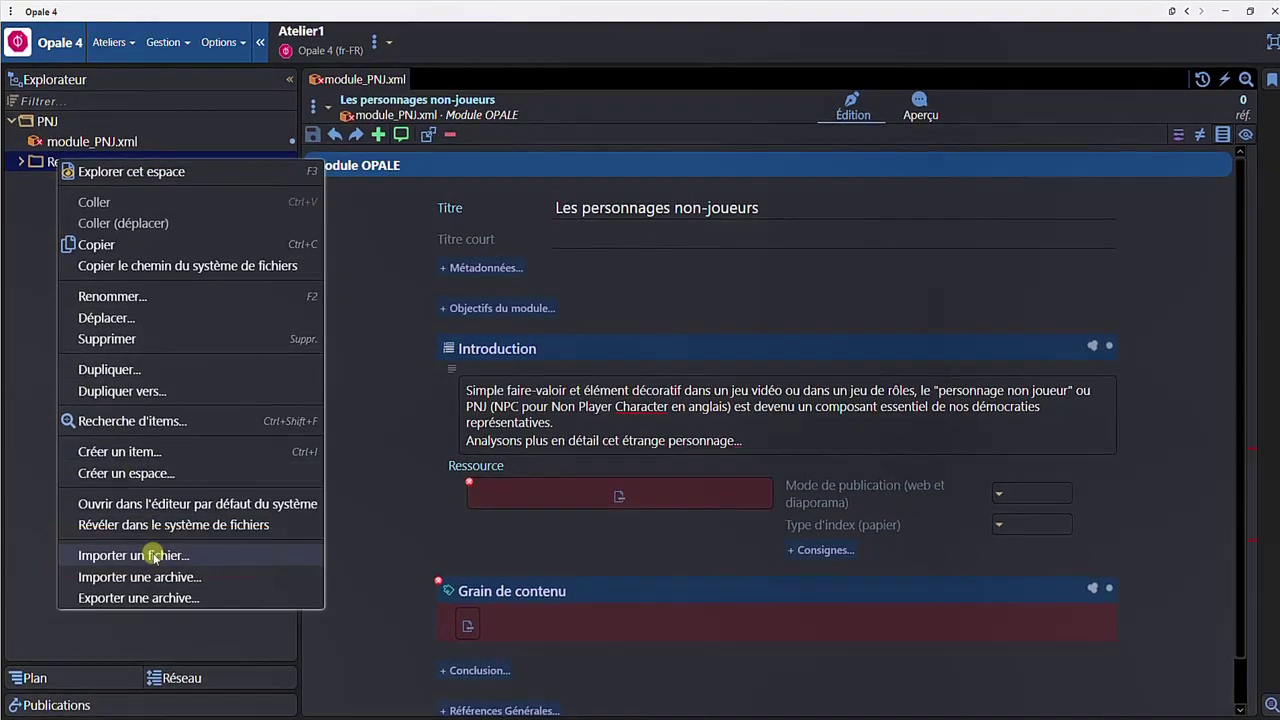
{"action": "left_click", "coordinate": [155, 556]}
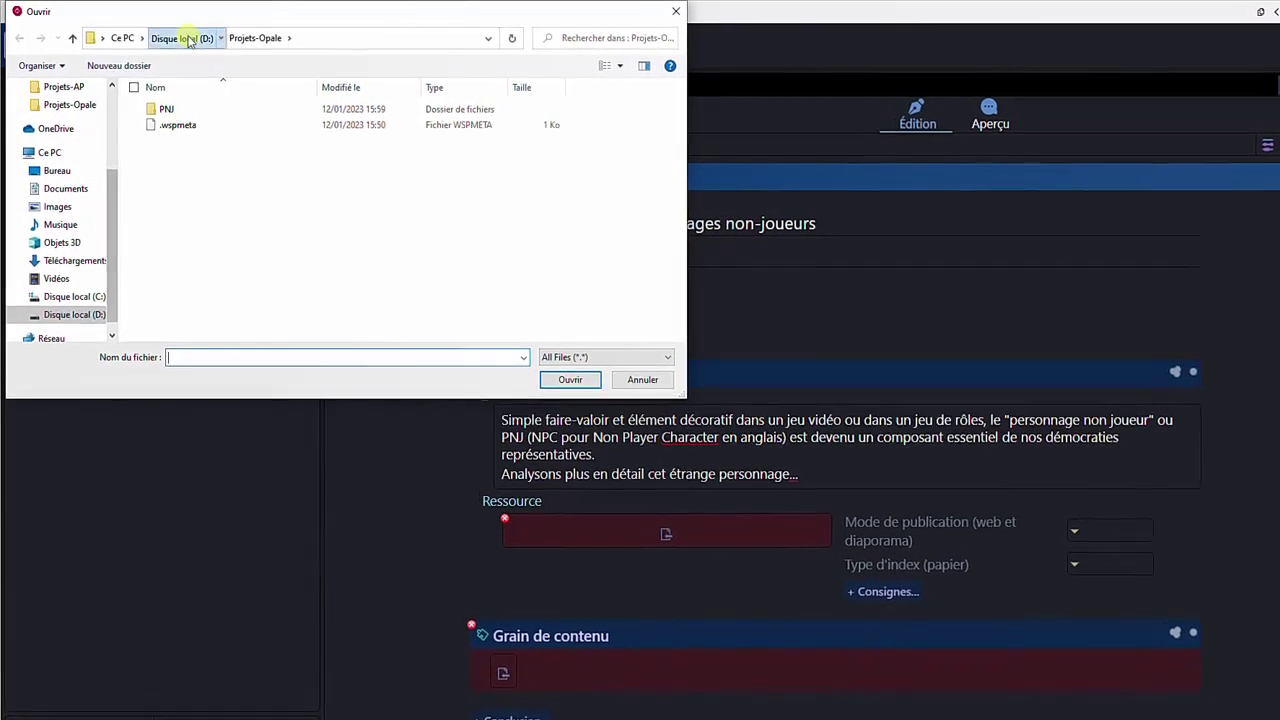
{"action": "left_click", "coordinate": [188, 38]}
{"action": "double_click", "coordinate": [175, 159]}
{"action": "double_click", "coordinate": [172, 109]}
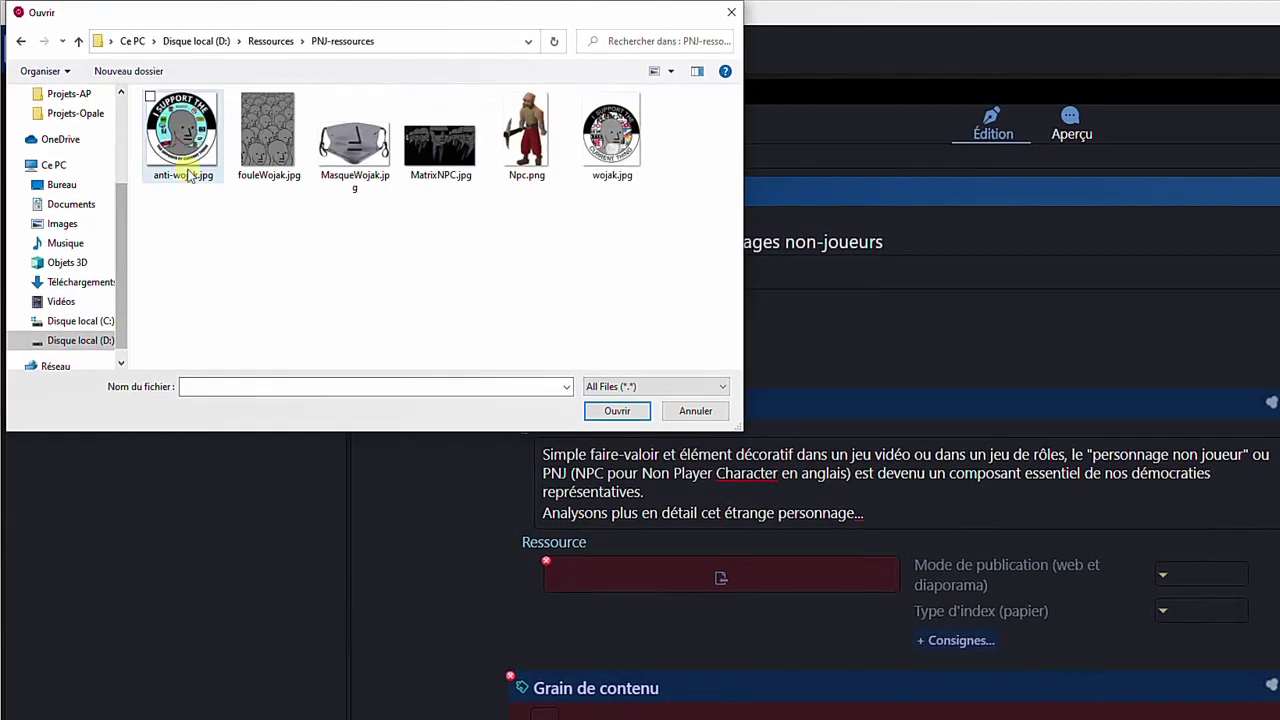
{"action": "left_click", "coordinate": [508, 152]}
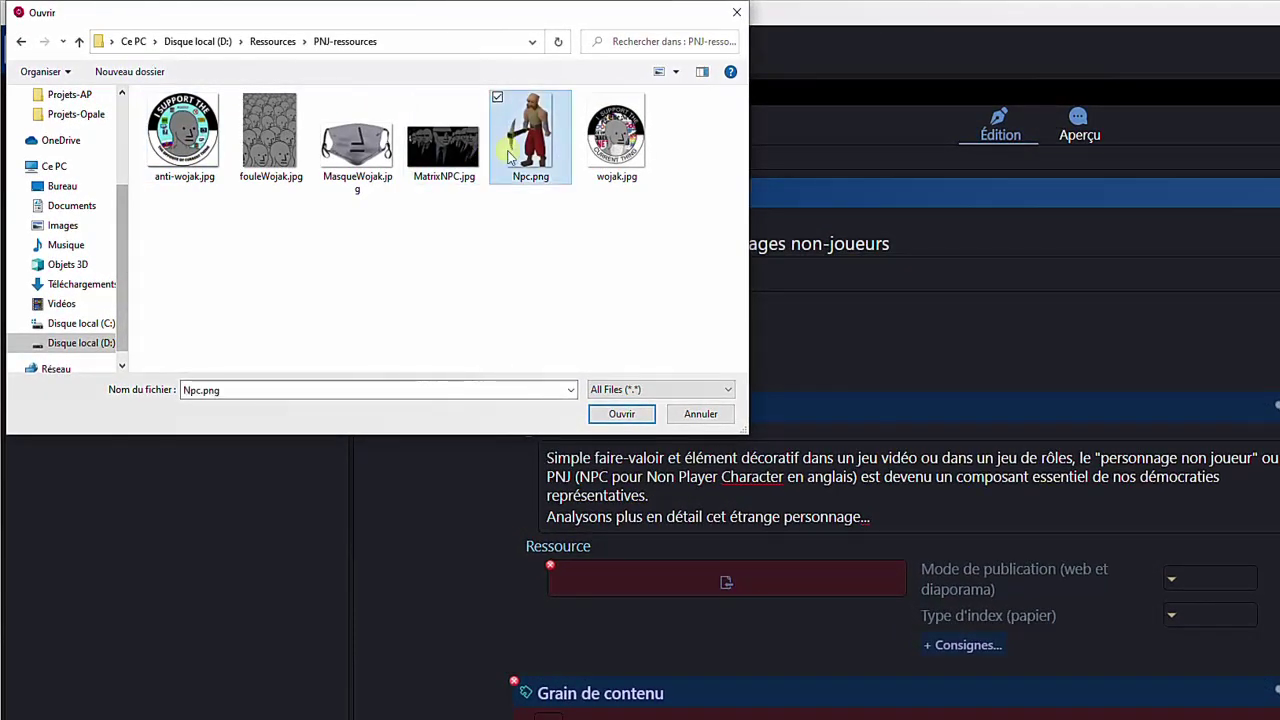
{"action": "left_click", "coordinate": [621, 413]}
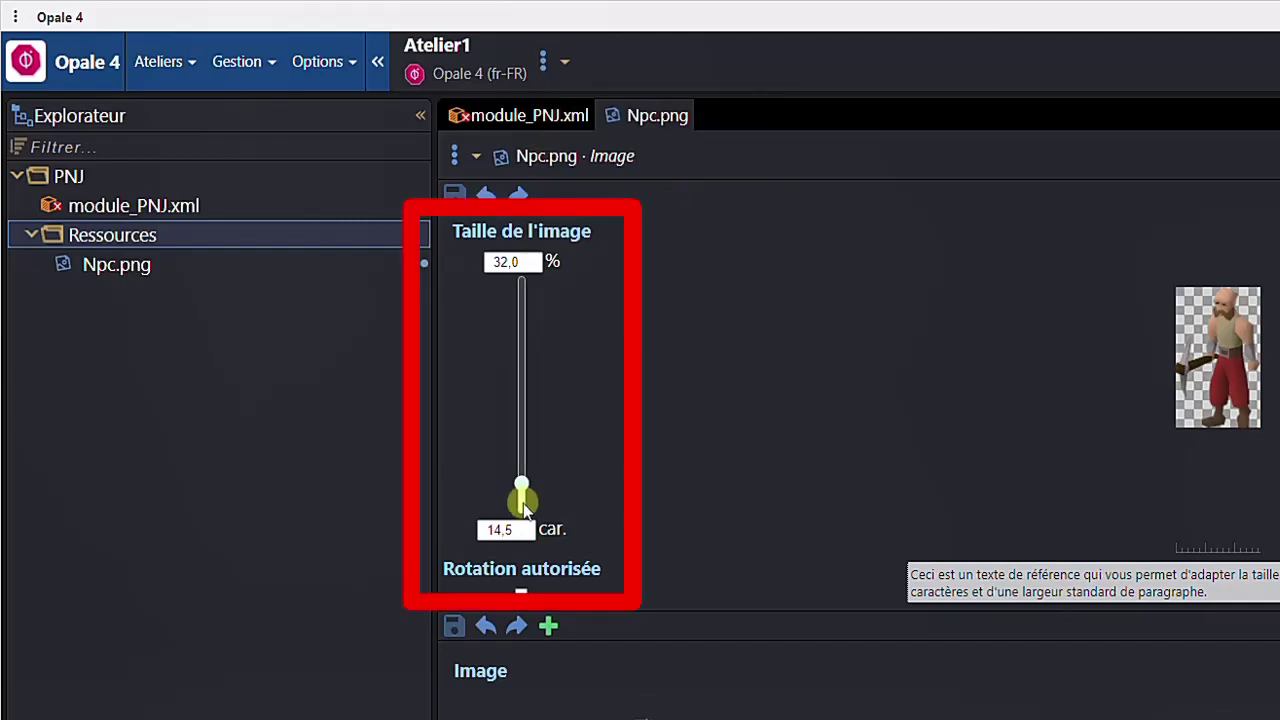
Resize the Npc.png image to about 89.5%, title it "Exemple d'un PNJ mineur dans le jeu "Runescape"" and save it
{"action": "left_click_drag", "start_coordinate": [523, 505], "coordinate": [521, 450]}
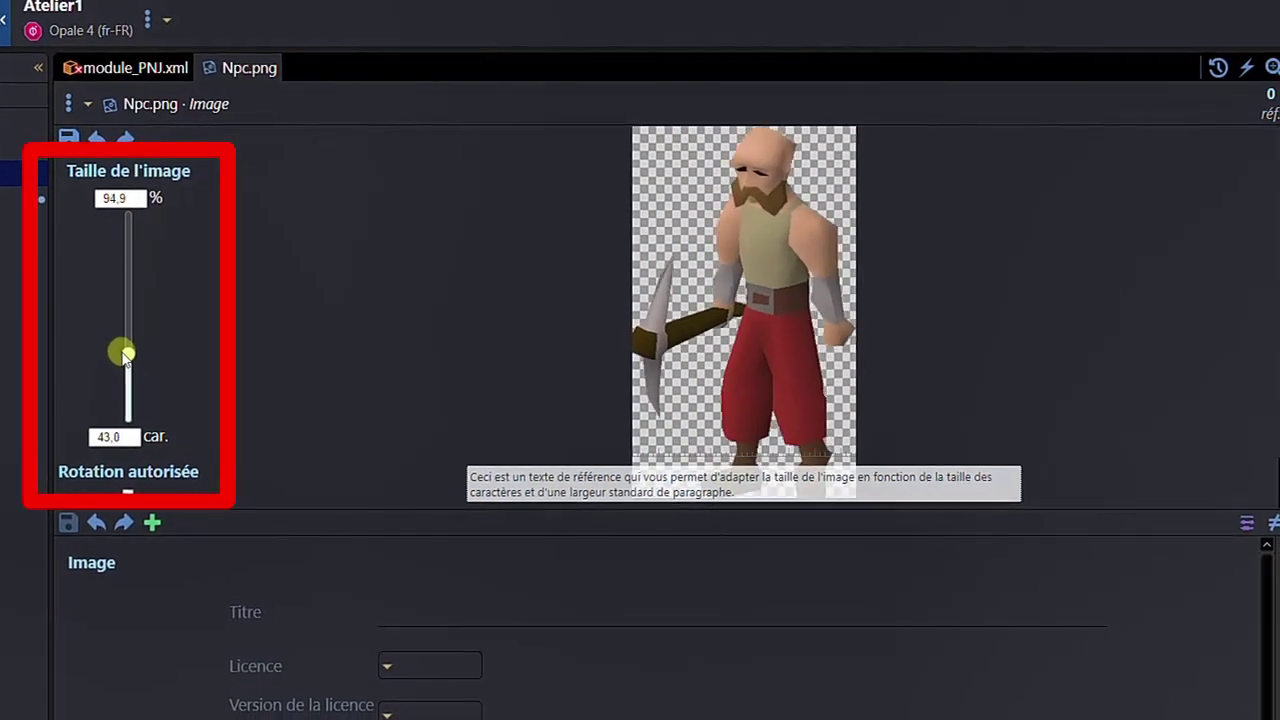
{"action": "left_click_drag", "start_coordinate": [125, 356], "coordinate": [124, 362]}
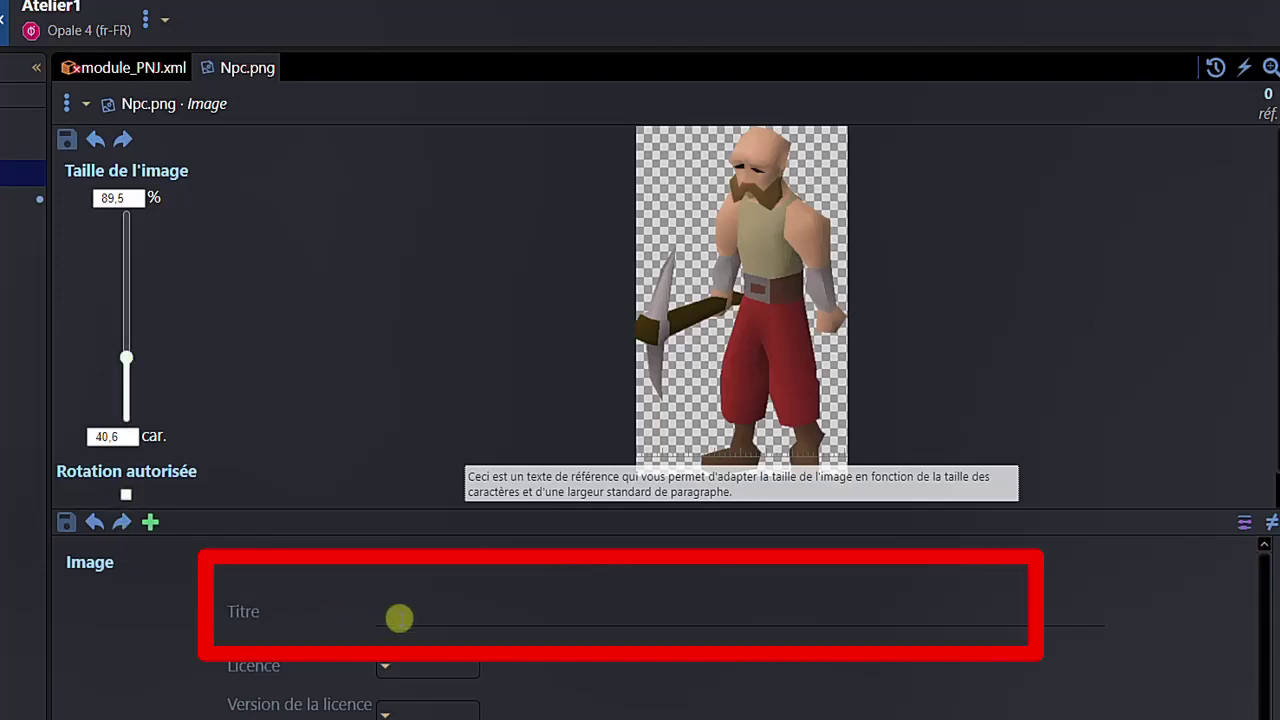
{"action": "left_click", "coordinate": [399, 614]}
{"action": "type", "text": "Exemple d'un PNJ mineur dans le jeu \"Runescape\""}
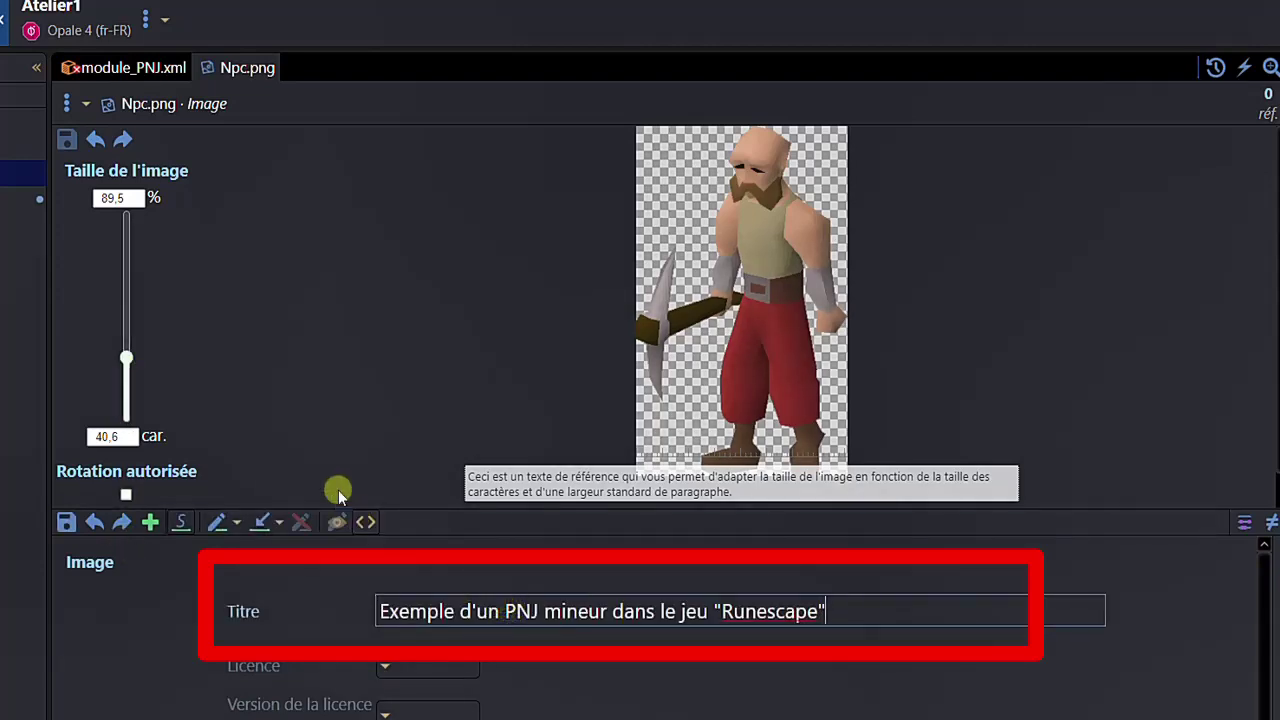
{"action": "left_click", "coordinate": [68, 140]}
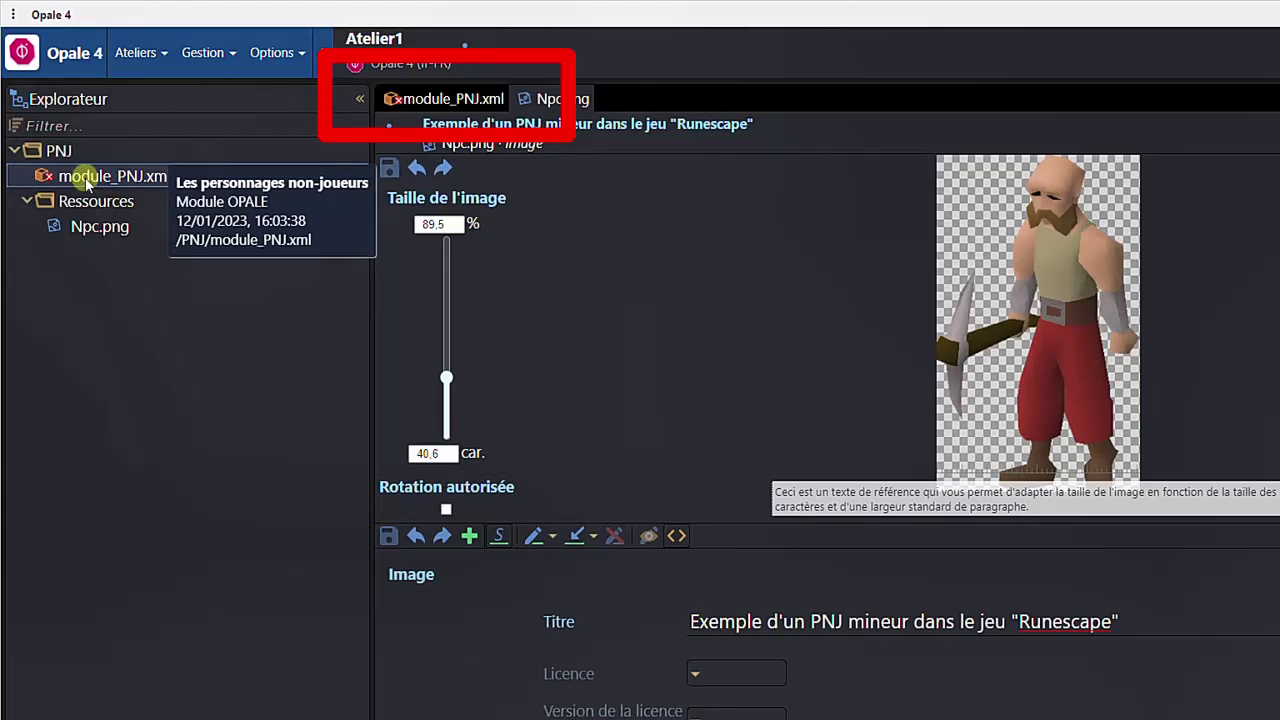
Link Npc.png to the Ressource block of the introduction in module_PNJ.xml and save the module
{"action": "left_click", "coordinate": [440, 99]}
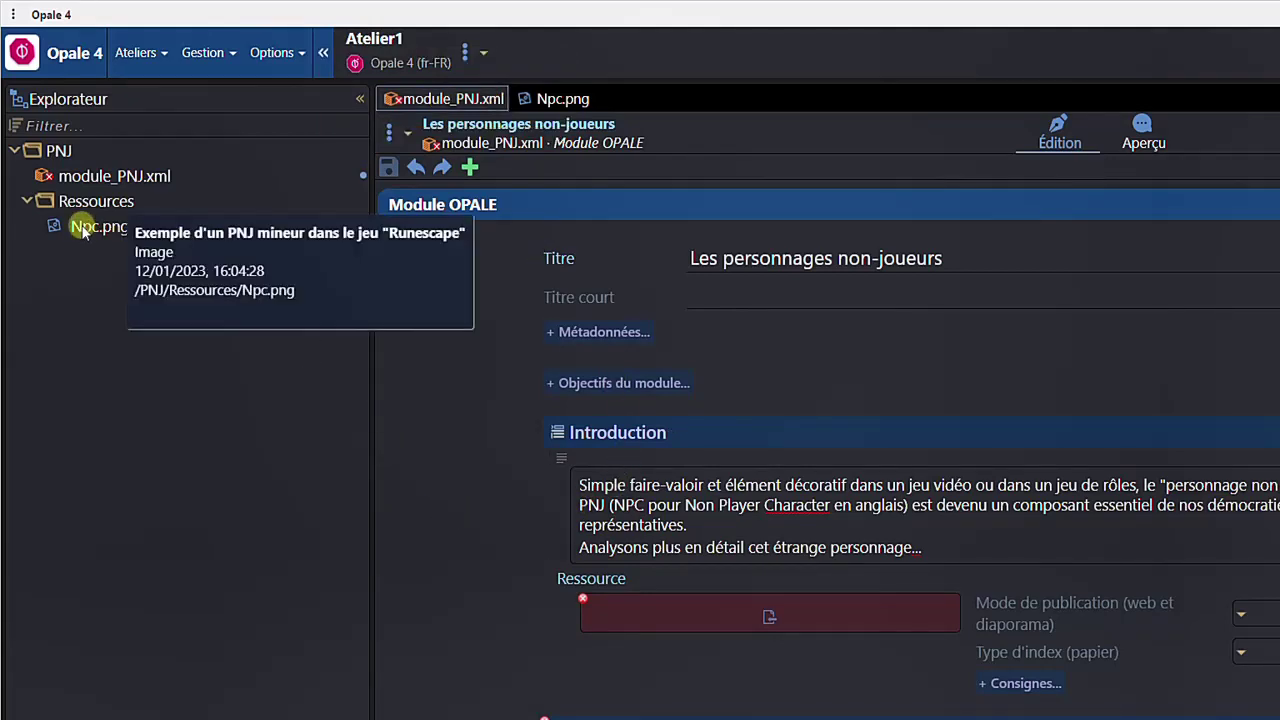
{"action": "left_click_drag", "start_coordinate": [84, 232], "coordinate": [682, 617]}
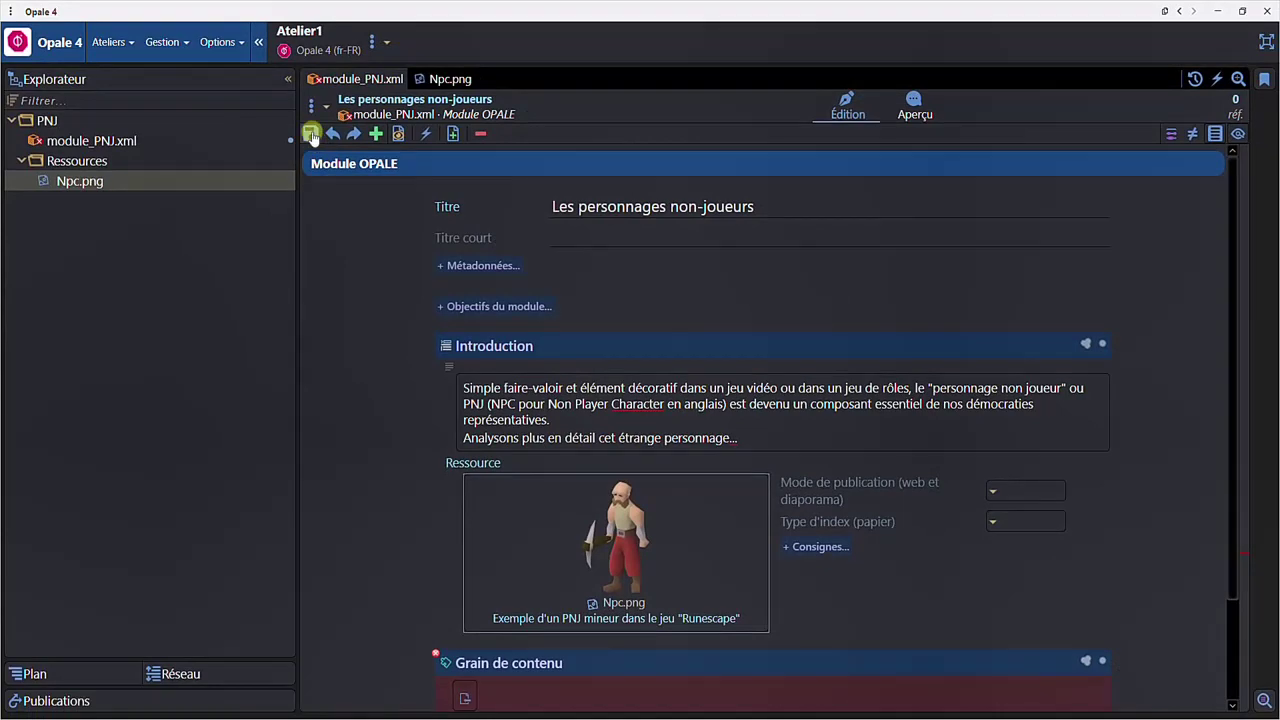
{"action": "left_click", "coordinate": [311, 134]}
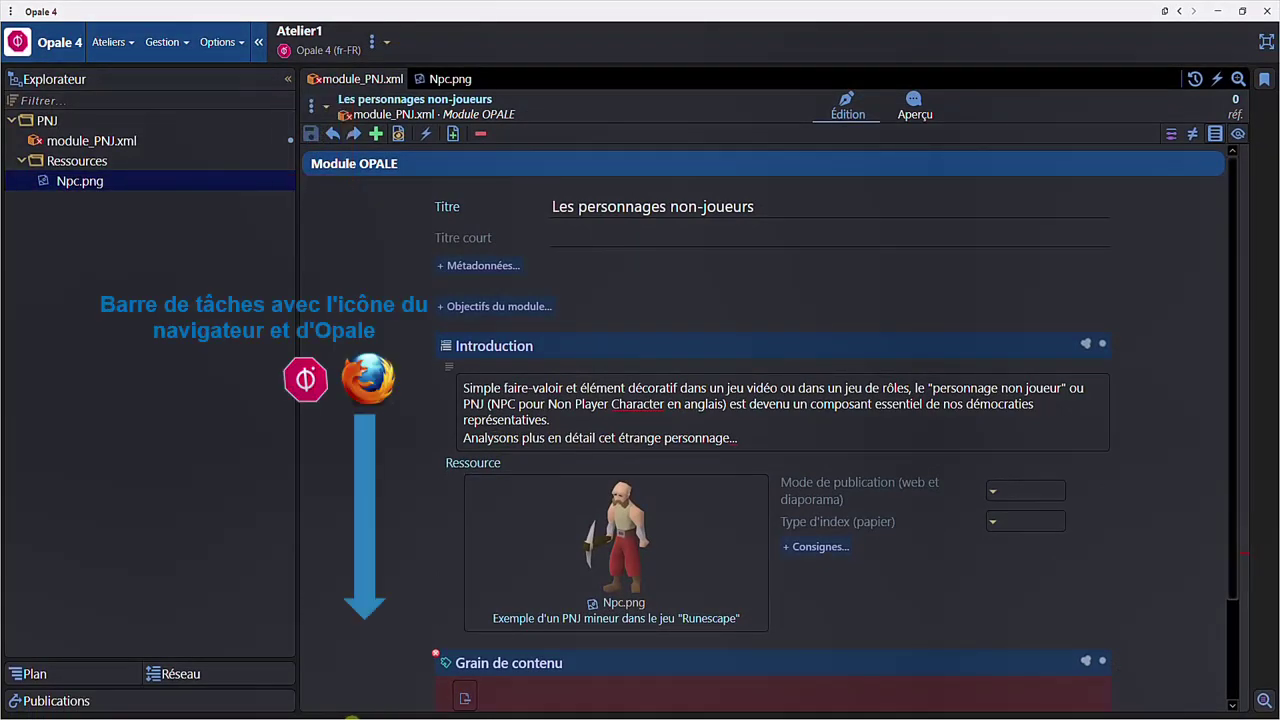
Switch to the browser preview and start the module to examine its introduction
{"action": "left_click", "coordinate": [352, 716]}
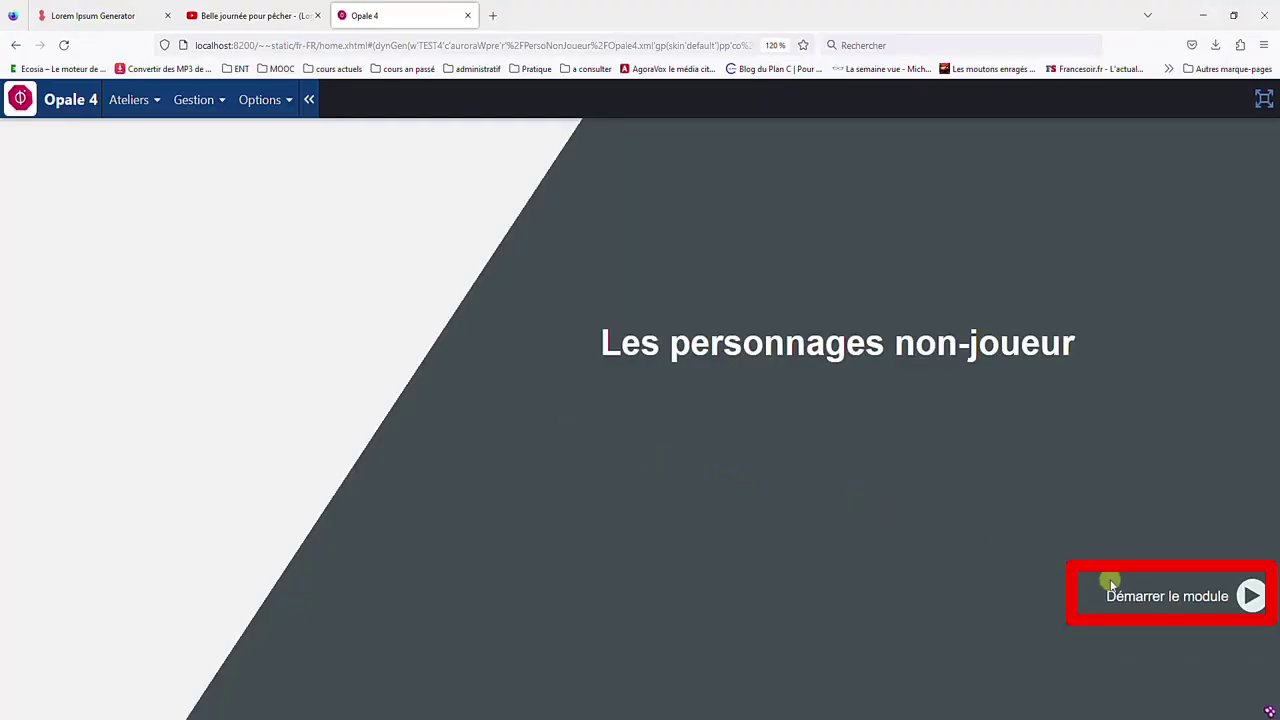
{"action": "left_click", "coordinate": [1127, 595]}
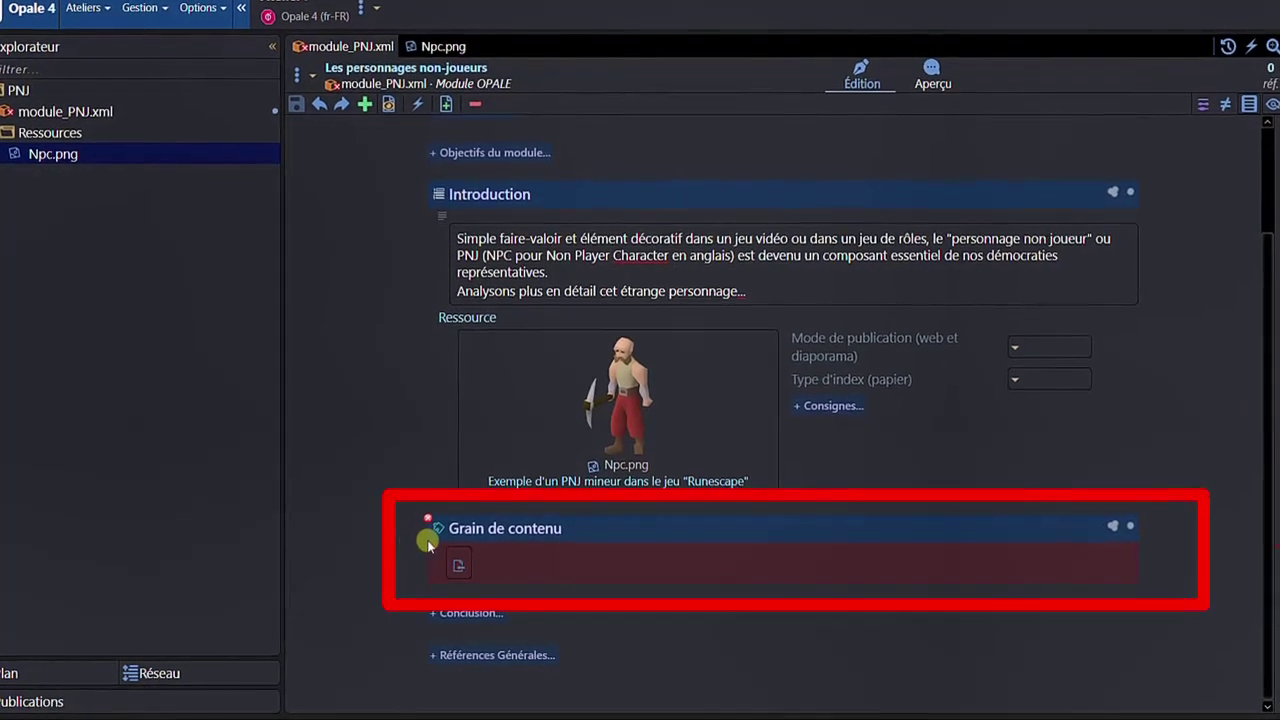
Replace the empty reference in the Grain de contenu with a "Contenu internalisé vierge"
{"action": "left_click", "coordinate": [415, 548]}
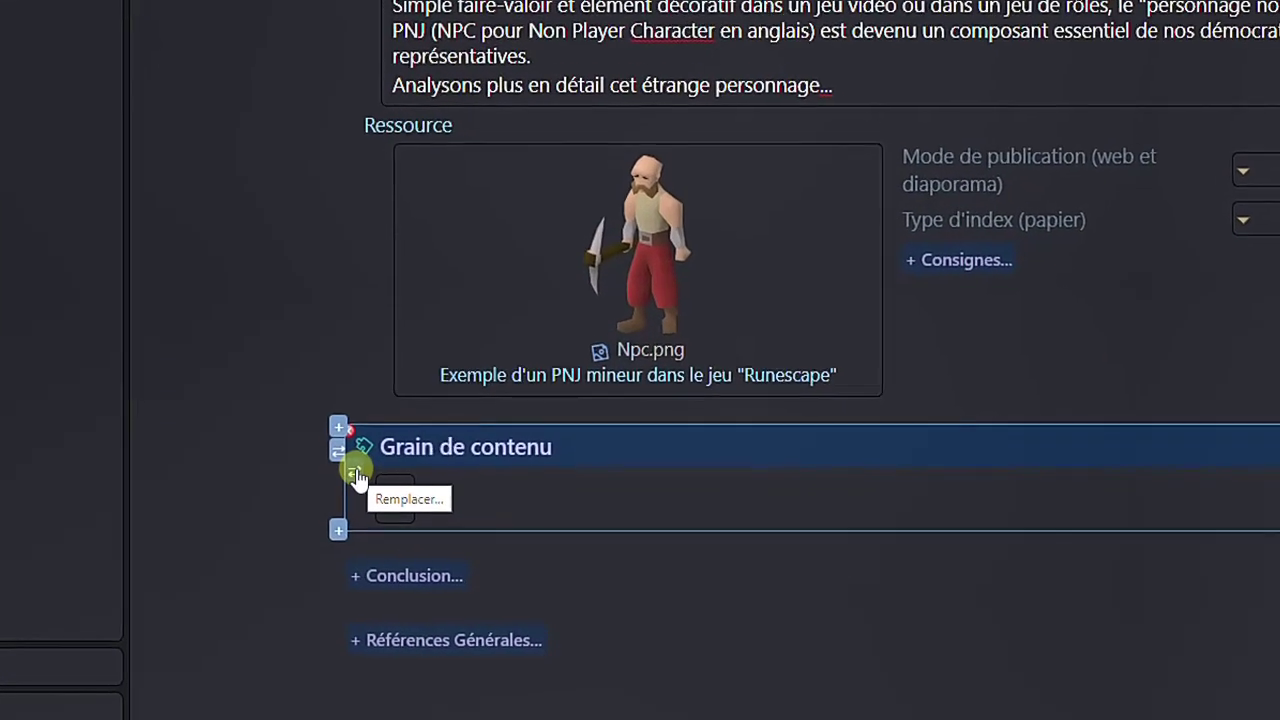
{"action": "left_click", "coordinate": [300, 425]}
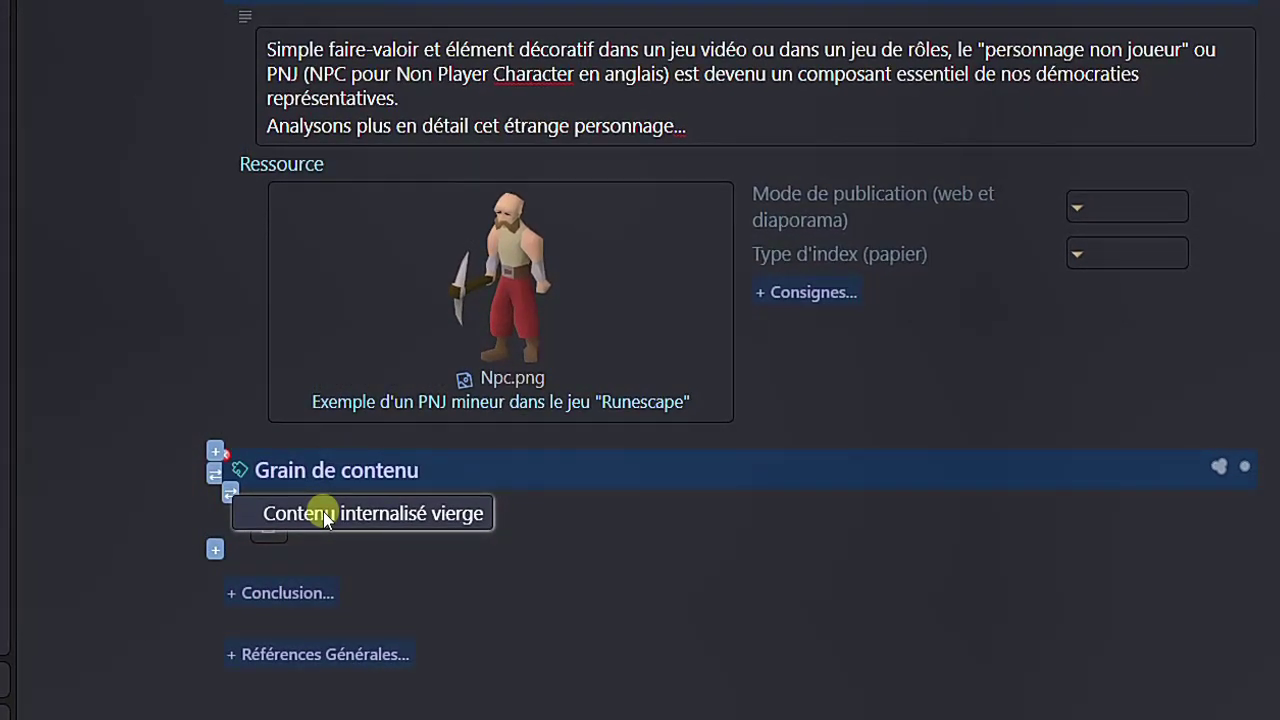
{"action": "left_click", "coordinate": [323, 515]}
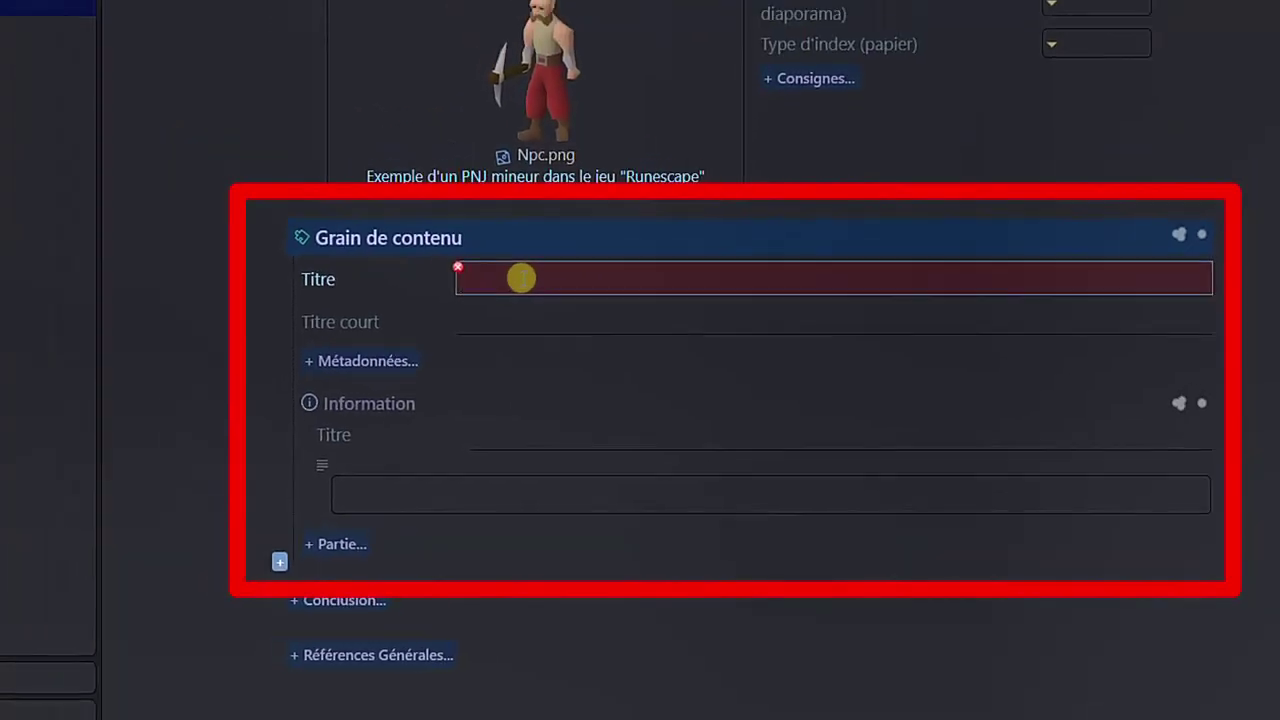
Title the grain "Les PNJ dans les jeux vidéo" and fill its Information text from "Il s'agit d'un personnage" to "un peu trop envahissante..."
{"action": "type", "text": "Les PNJ dans les jeux vidéo"}
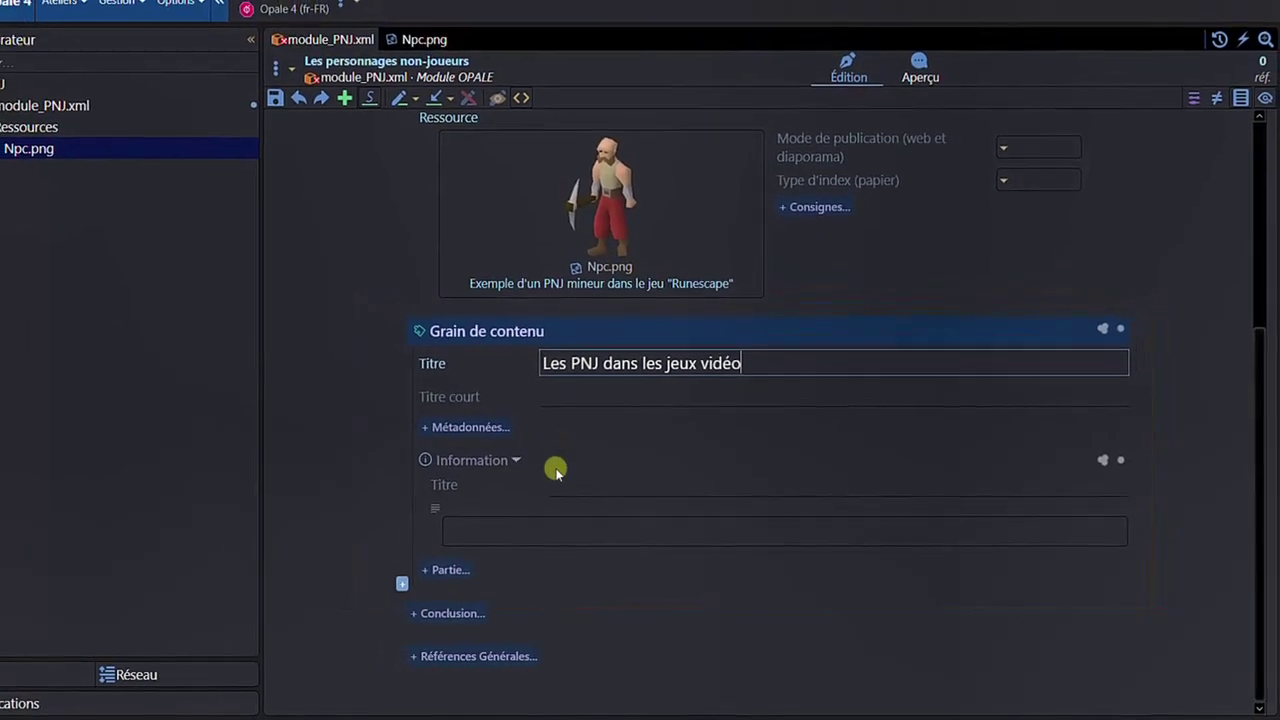
{"action": "left_click", "coordinate": [470, 531]}
{"action": "type", "text": "Il s'agit d'un personnage, programmé par le développeur du jeu, pour exécuter toujours le même rôle, indépendamment du contexte. Dans la vidéo suivante, nous retrouvons un PNJ à la bonne humeur un peu trop envahissante..."}
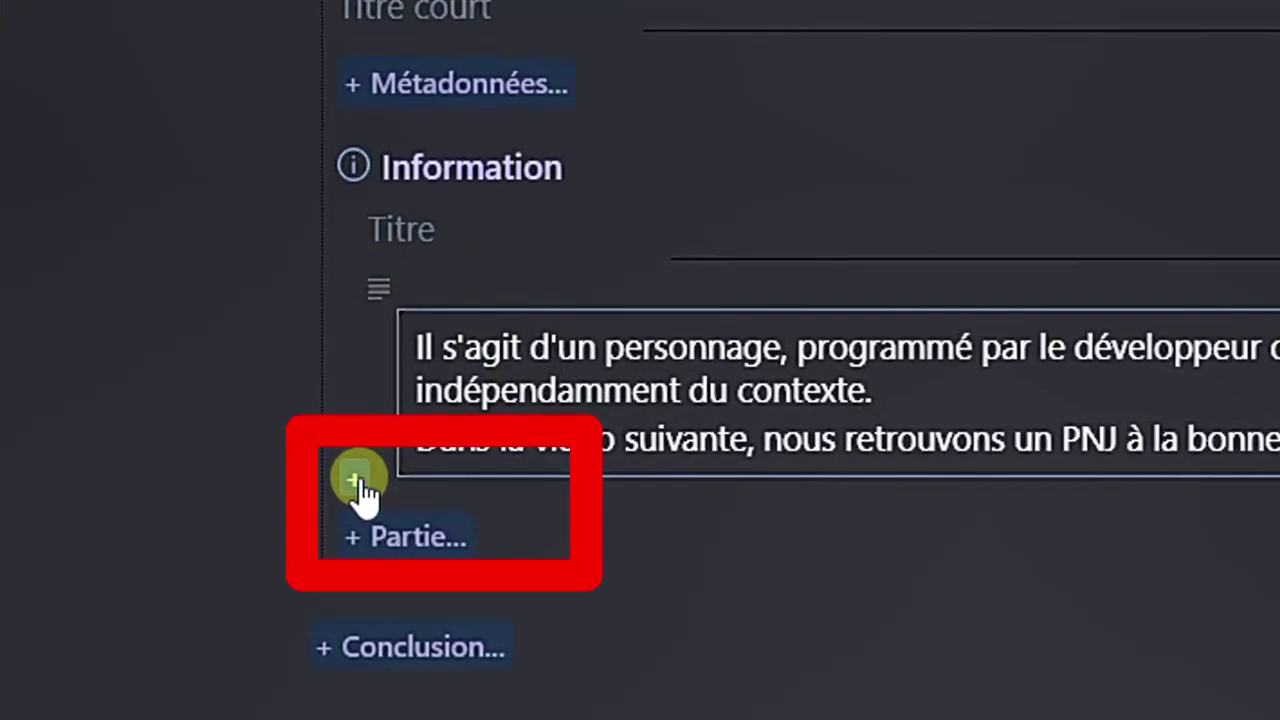
Insert a Ressource block below the Information text of the content grain
{"action": "left_click", "coordinate": [356, 483]}
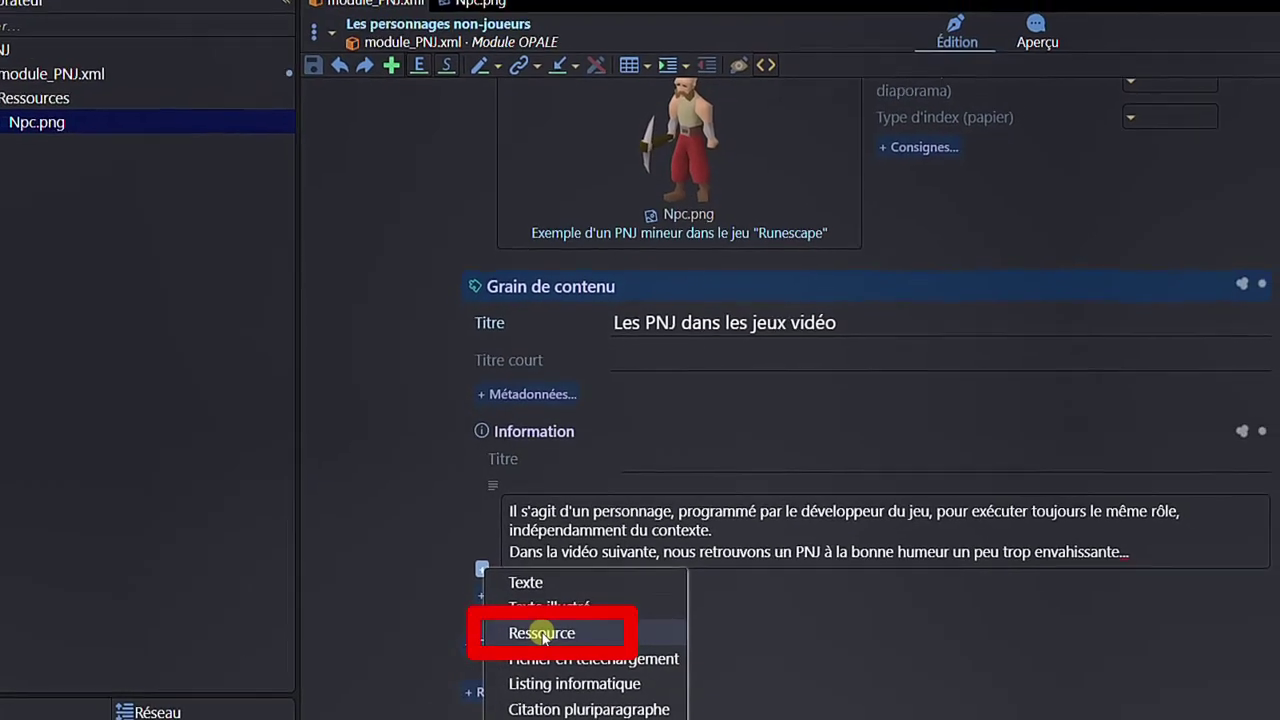
{"action": "left_click", "coordinate": [542, 633]}
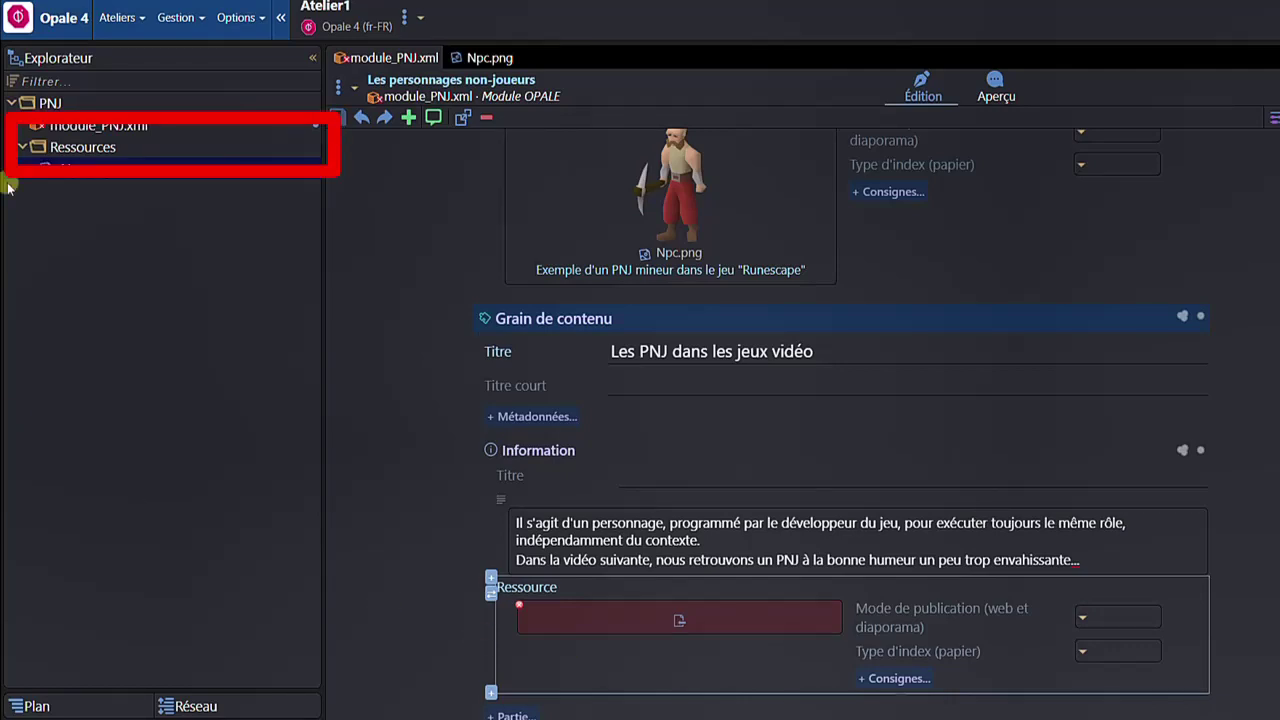
Create a "Module web distant (fragment HTML)" item with the code "web-pecheur" in the Ressources space
{"action": "left_click", "coordinate": [75, 150]}
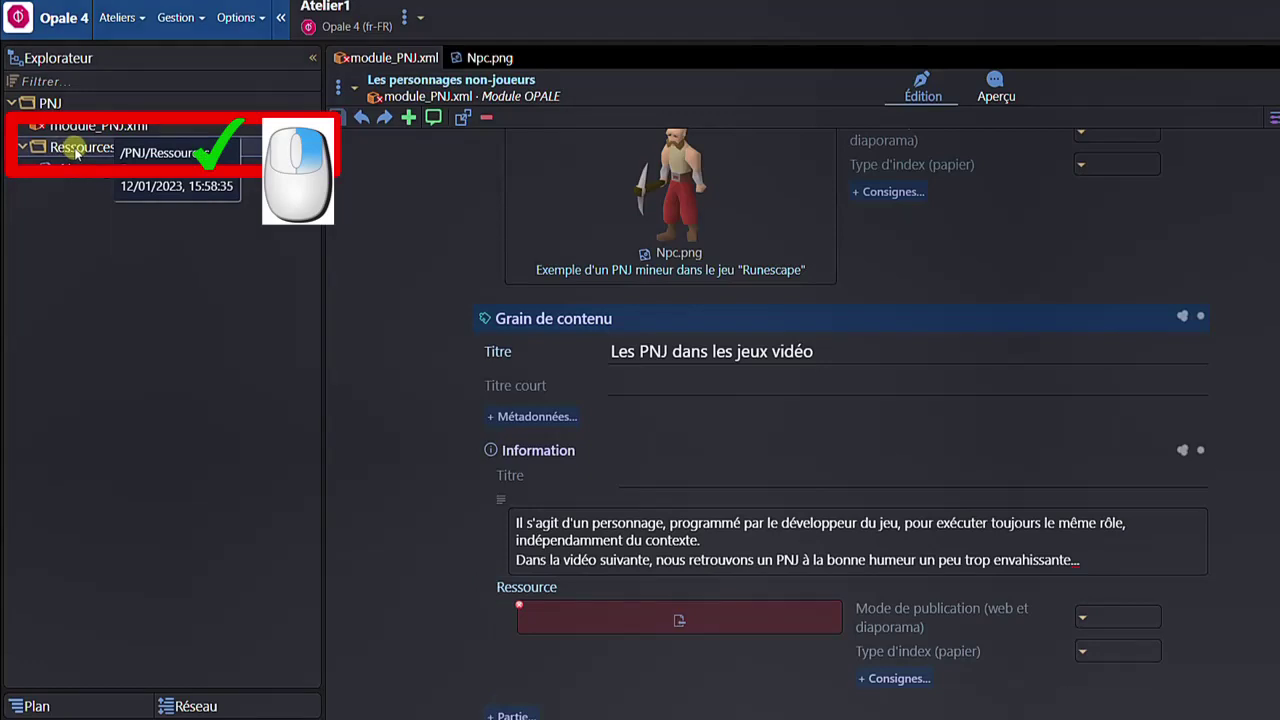
{"action": "right_click", "coordinate": [75, 150]}
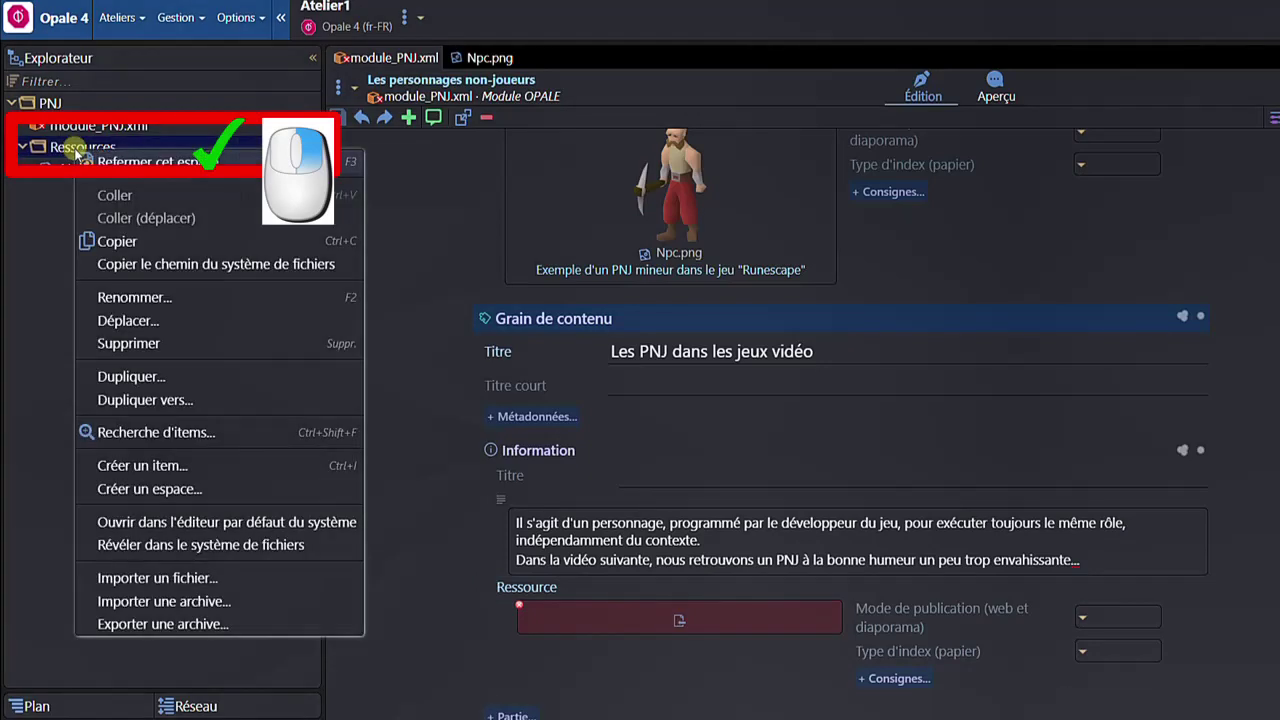
{"action": "left_click", "coordinate": [150, 466]}
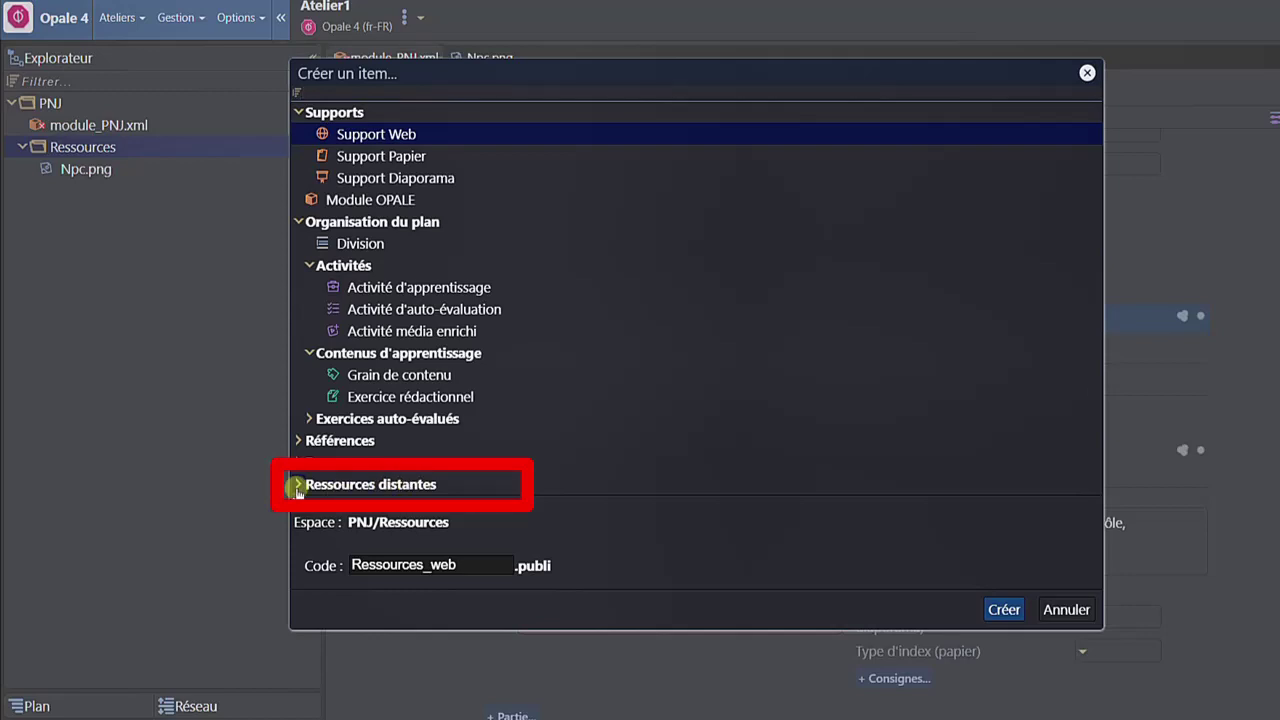
{"action": "left_click", "coordinate": [298, 484]}
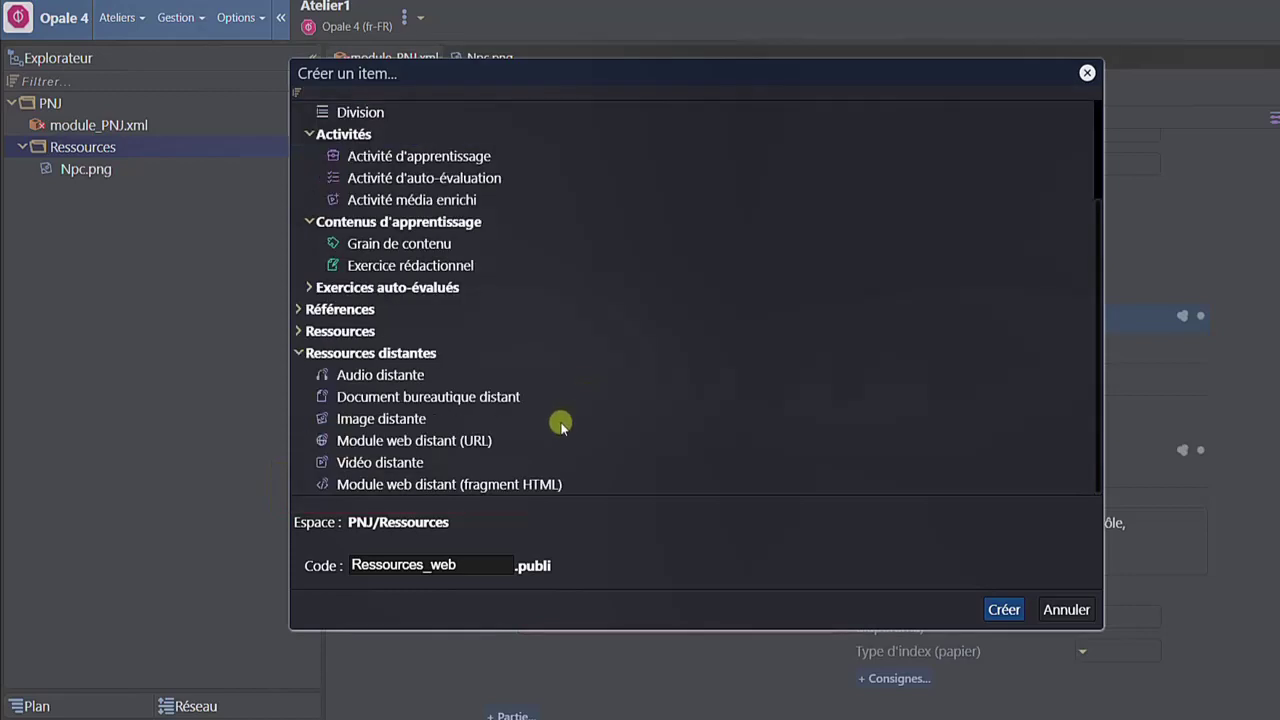
{"action": "left_click", "coordinate": [383, 486]}
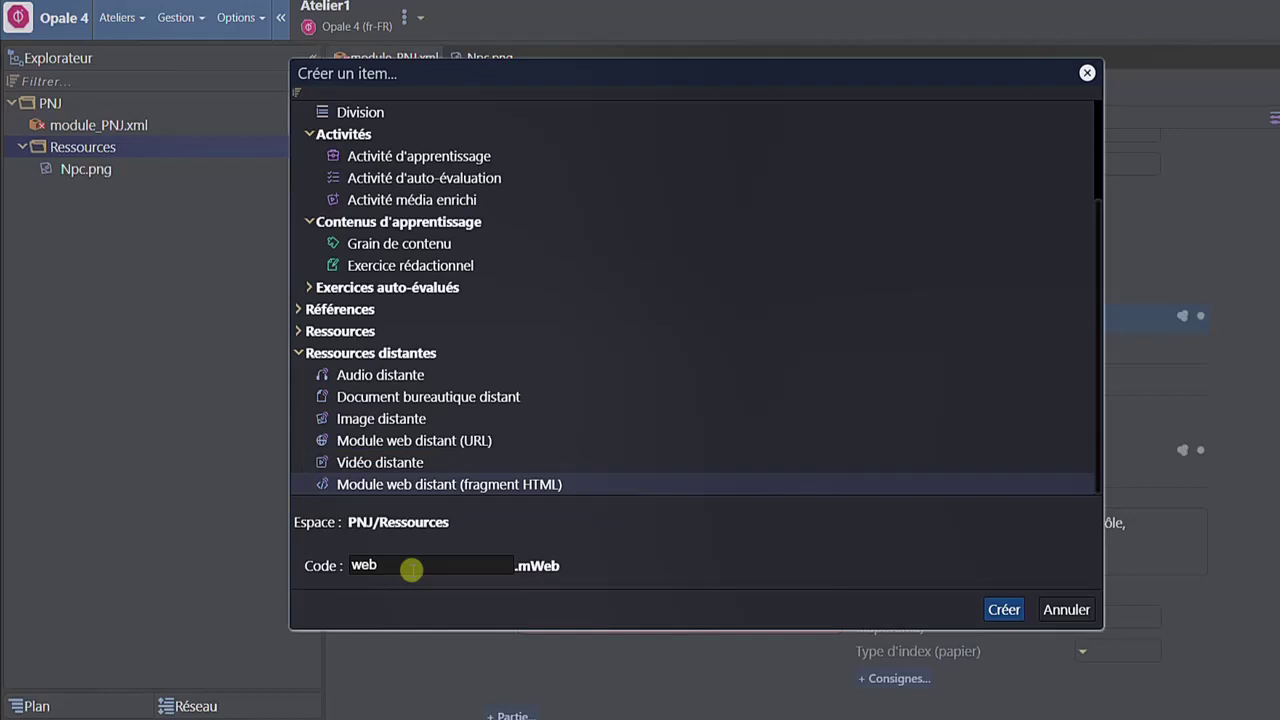
{"action": "left_click", "coordinate": [411, 575]}
{"action": "type", "text": "-pecheur"}
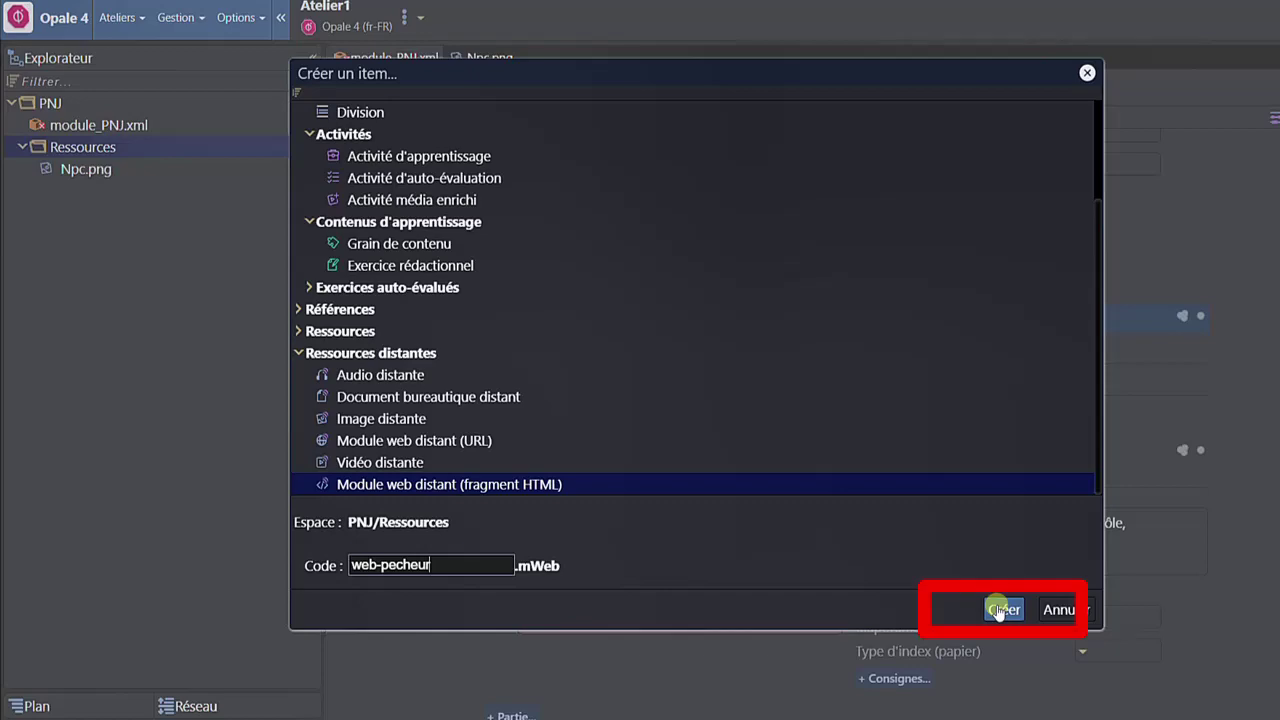
{"action": "left_click", "coordinate": [1003, 609]}
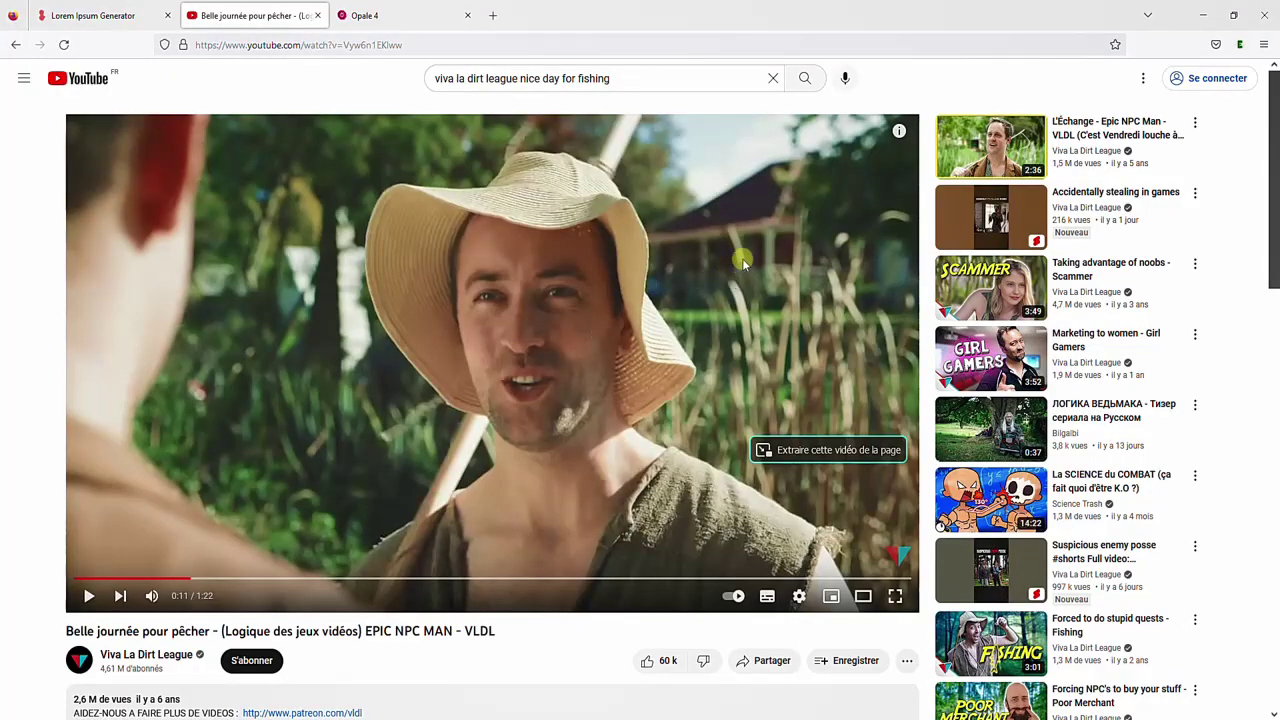
Switch to YouTube and copy the embed code of the video "Belle journée pour pêcher"
{"action": "left_click", "coordinate": [743, 255]}
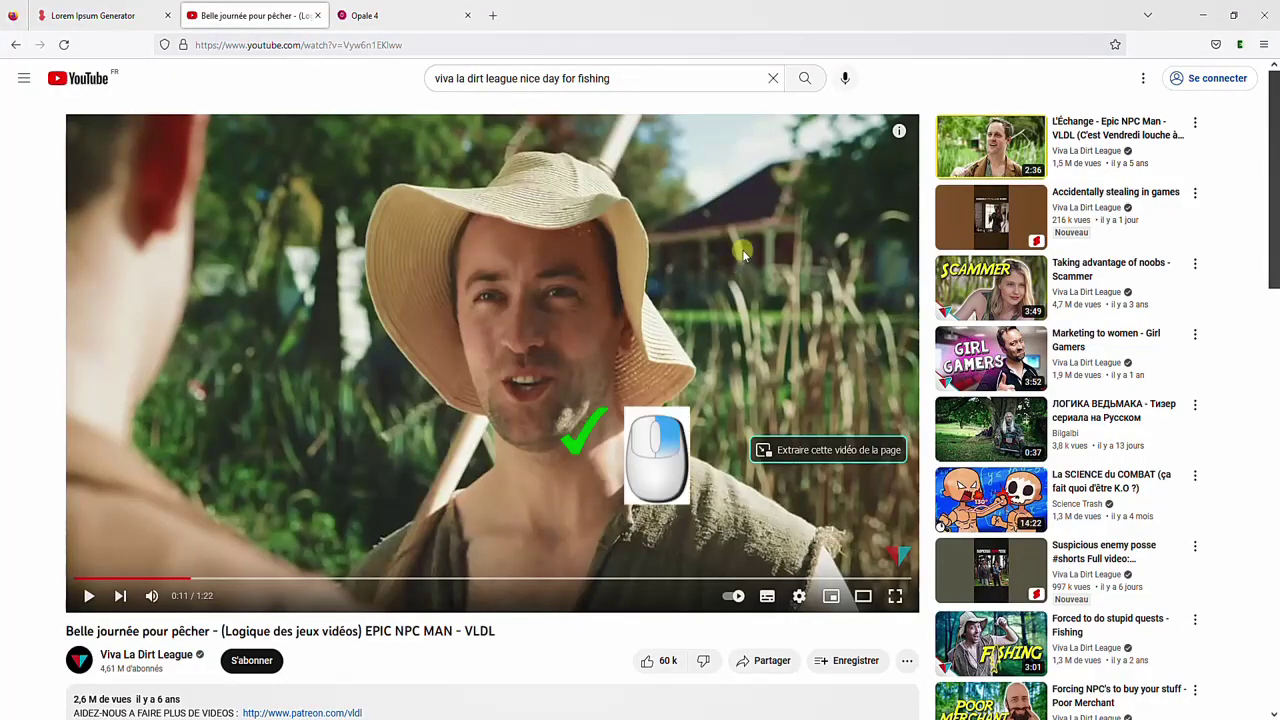
{"action": "right_click", "coordinate": [705, 252]}
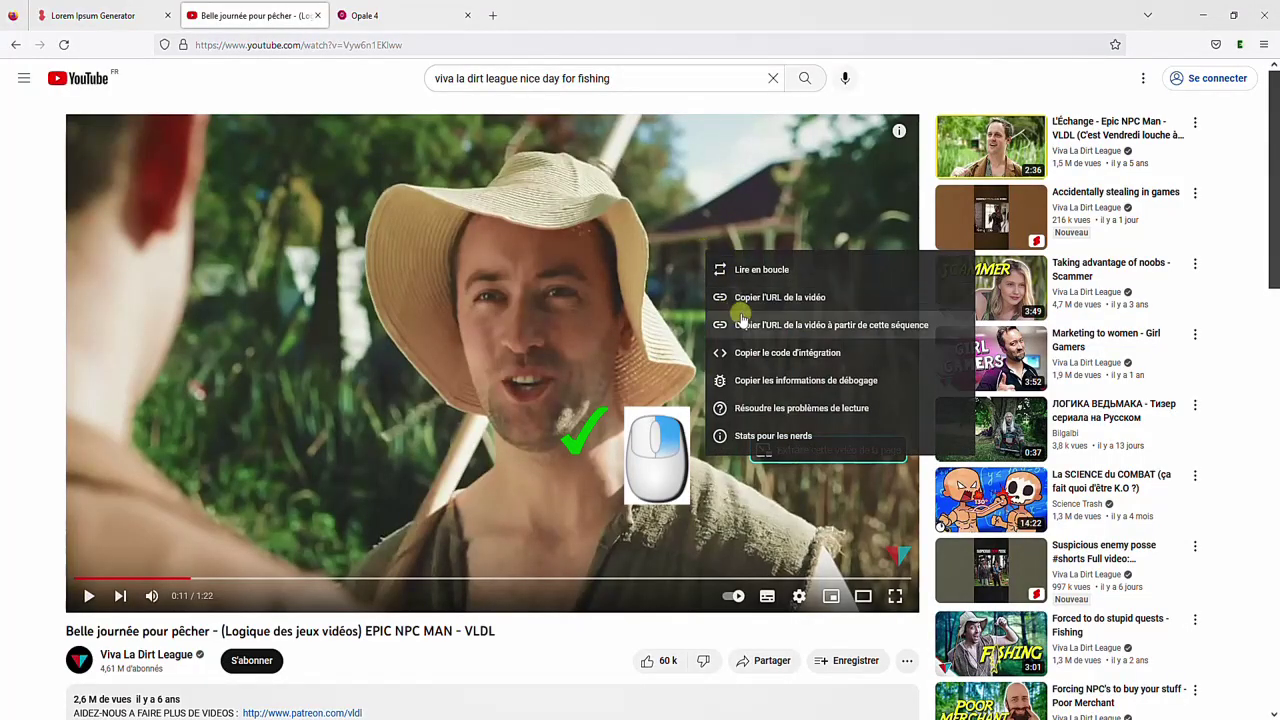
{"action": "left_click", "coordinate": [779, 353]}
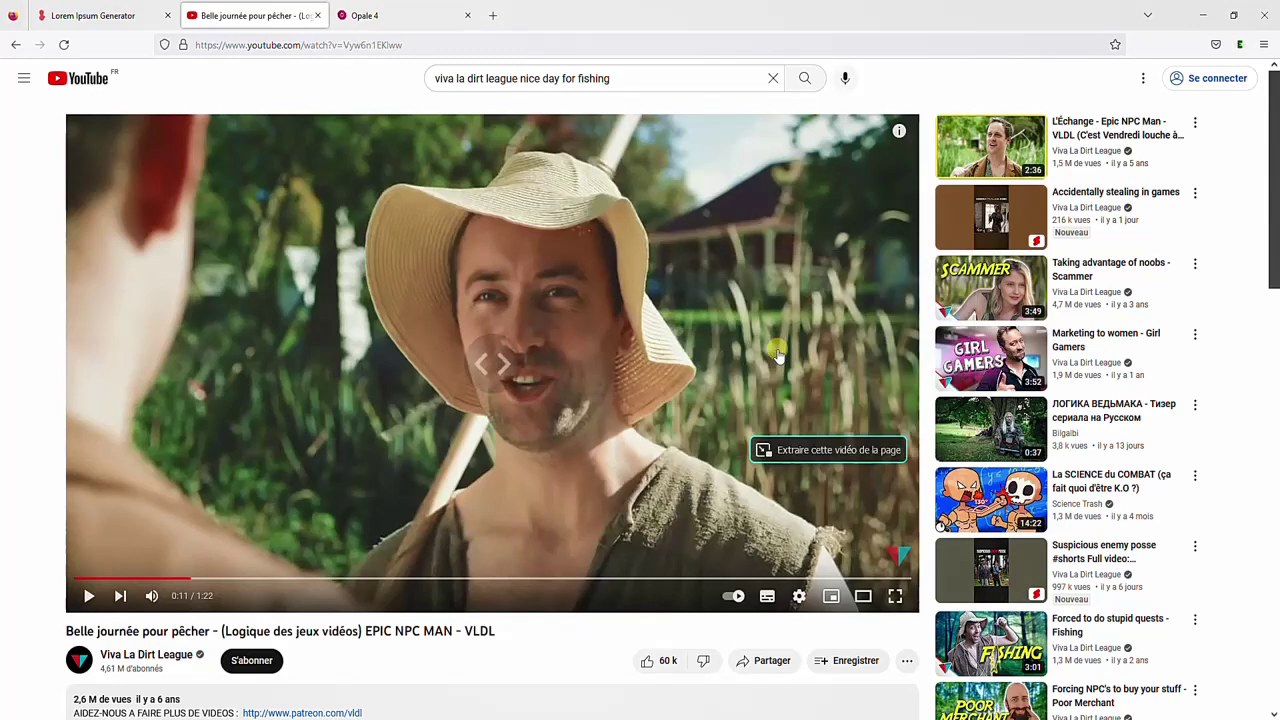
Show the video's embed code through its sharing options, select the whole iframe fragment and close the dialog
{"action": "scroll", "coordinate": [765, 350], "scroll_direction": "down", "scroll_amount": 3}
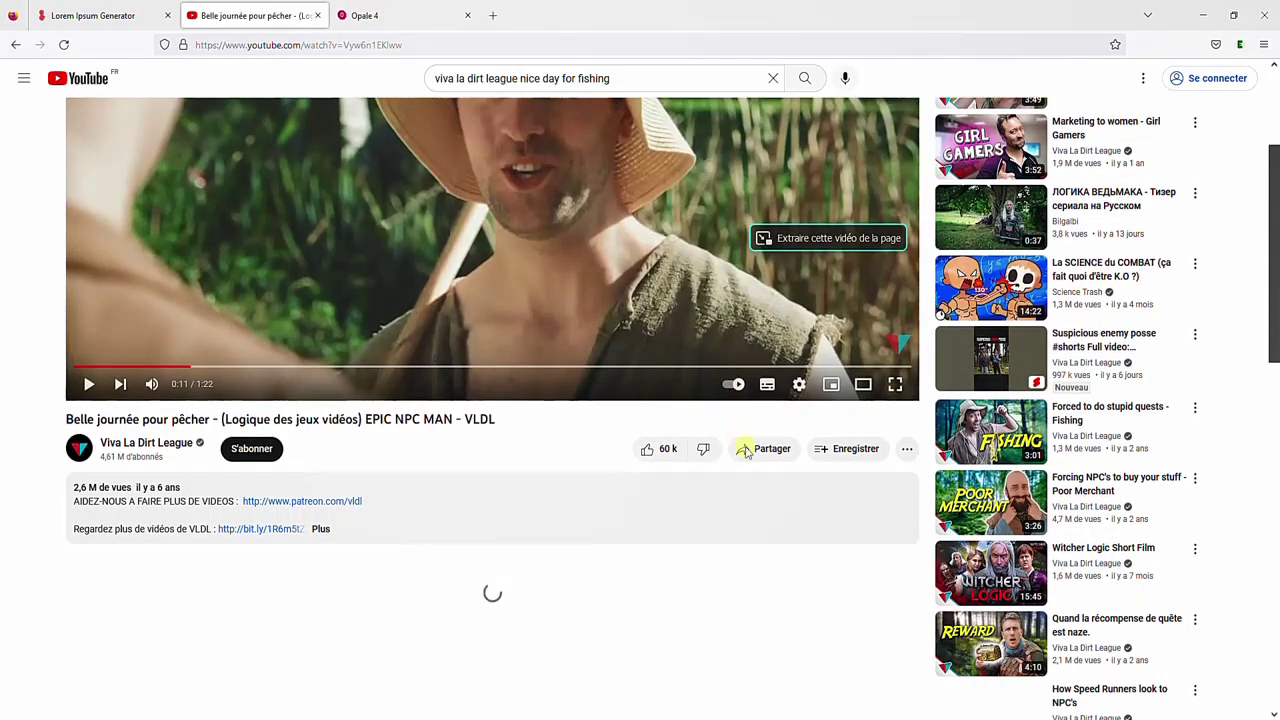
{"action": "left_click", "coordinate": [768, 451]}
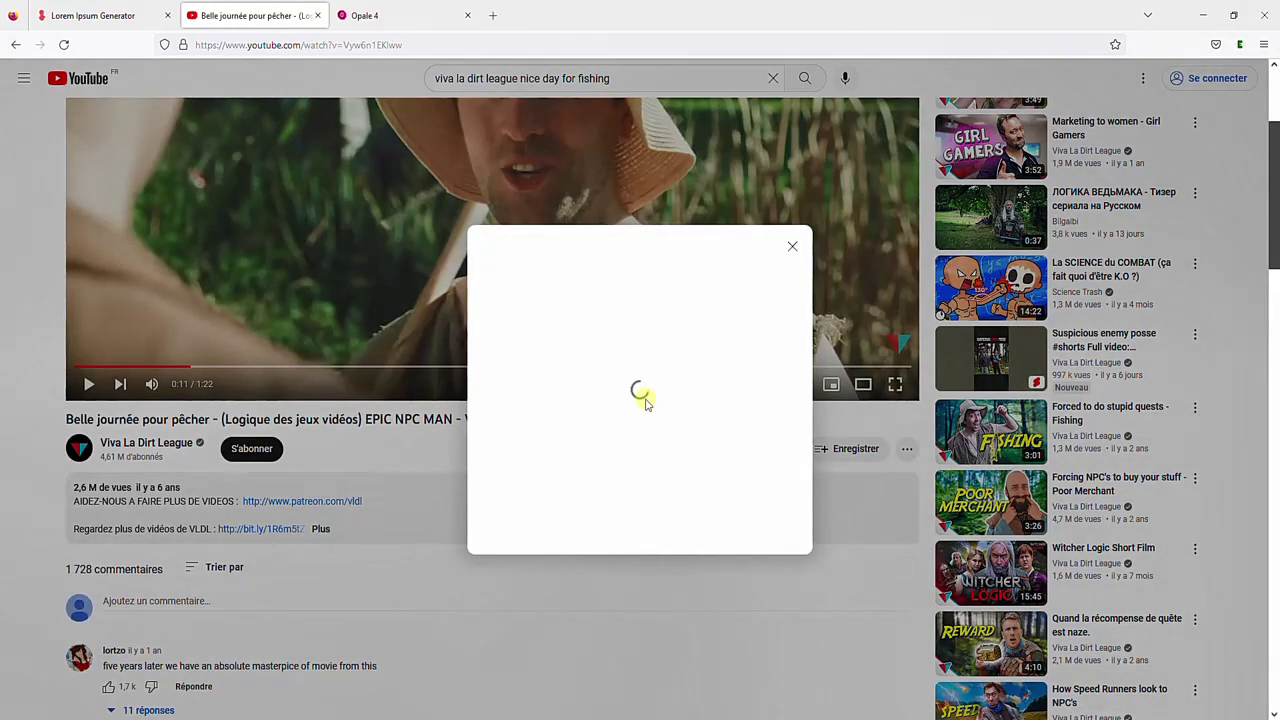
{"action": "left_click", "coordinate": [519, 346]}
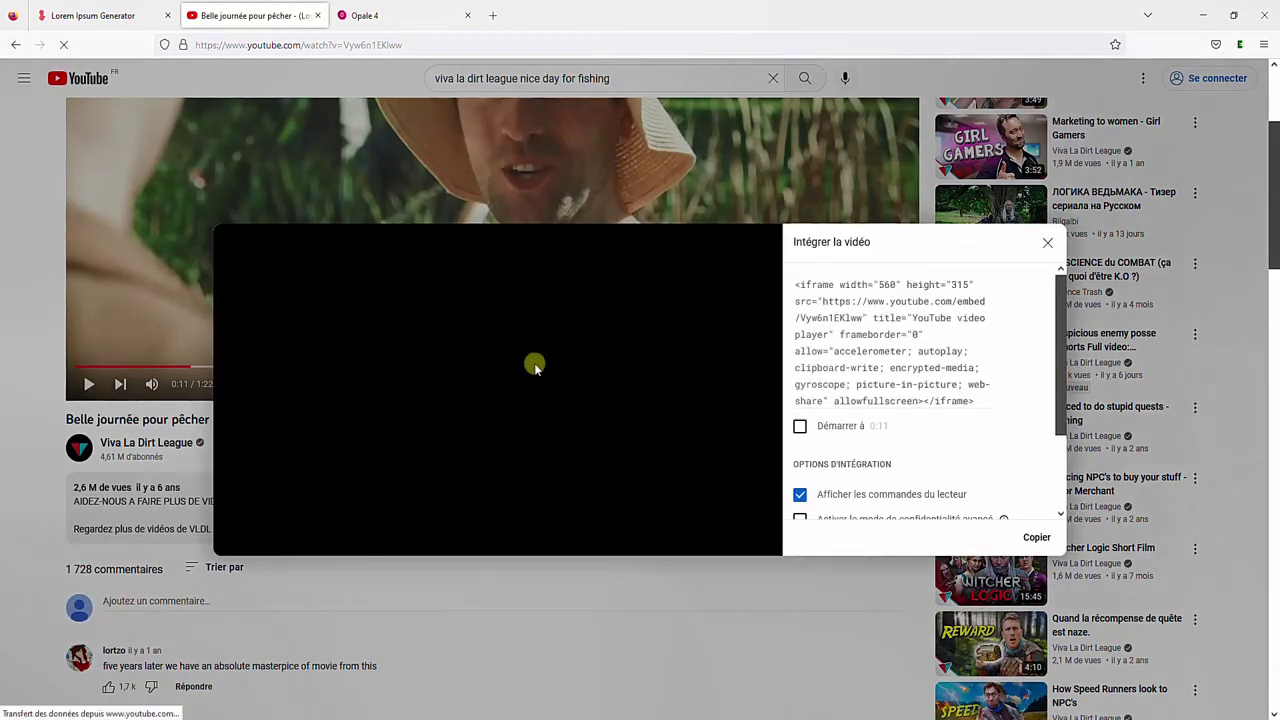
{"action": "left_click_drag", "start_coordinate": [997, 404], "coordinate": [794, 284]}
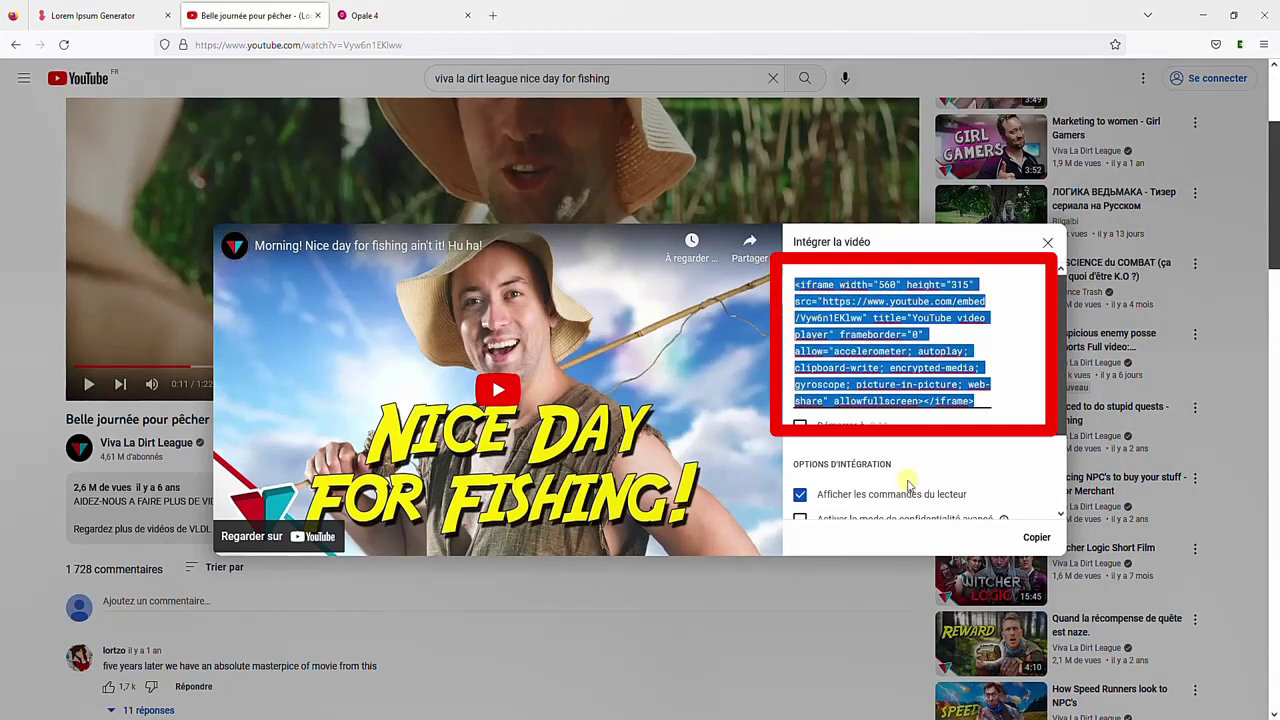
{"action": "left_click", "coordinate": [1047, 242]}
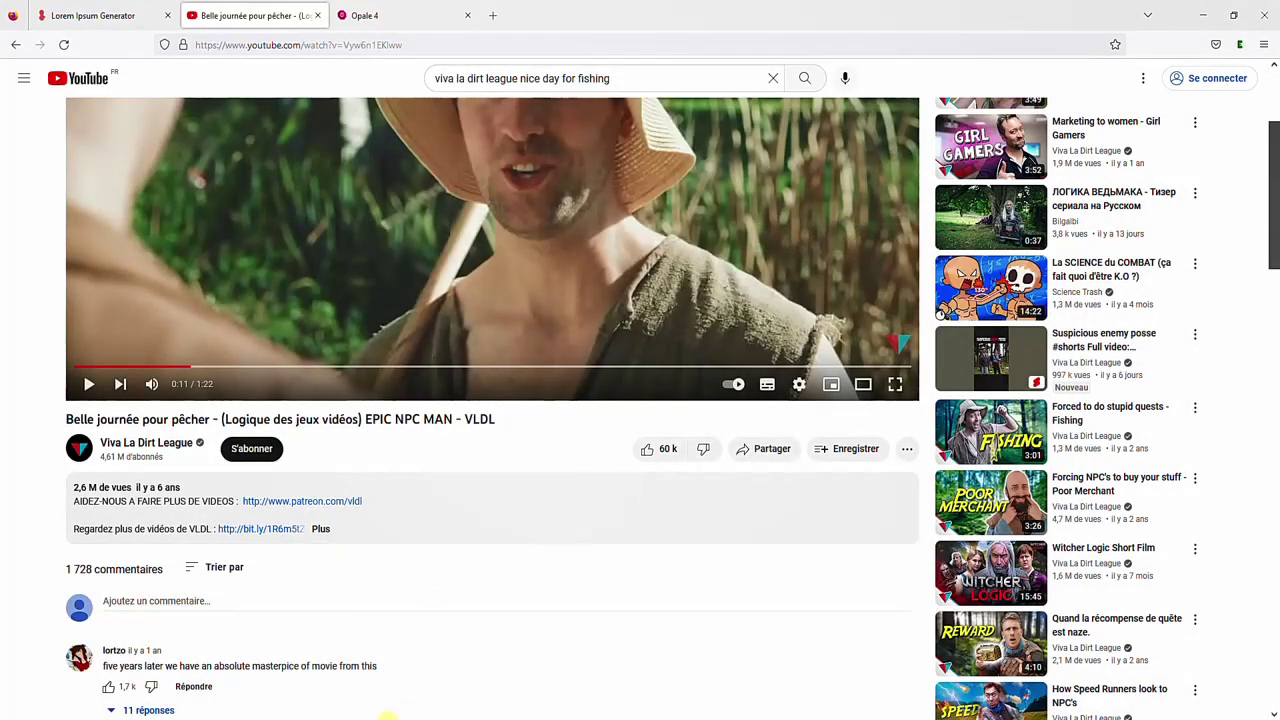
Switch back to Opale and paste the copied embed code into the "Inclusion web générique" of web-pecheur.mWeb, checking the video display
{"action": "left_click", "coordinate": [388, 718]}
{"action": "scroll", "coordinate": [461, 531], "scroll_direction": "down", "scroll_amount": 1}
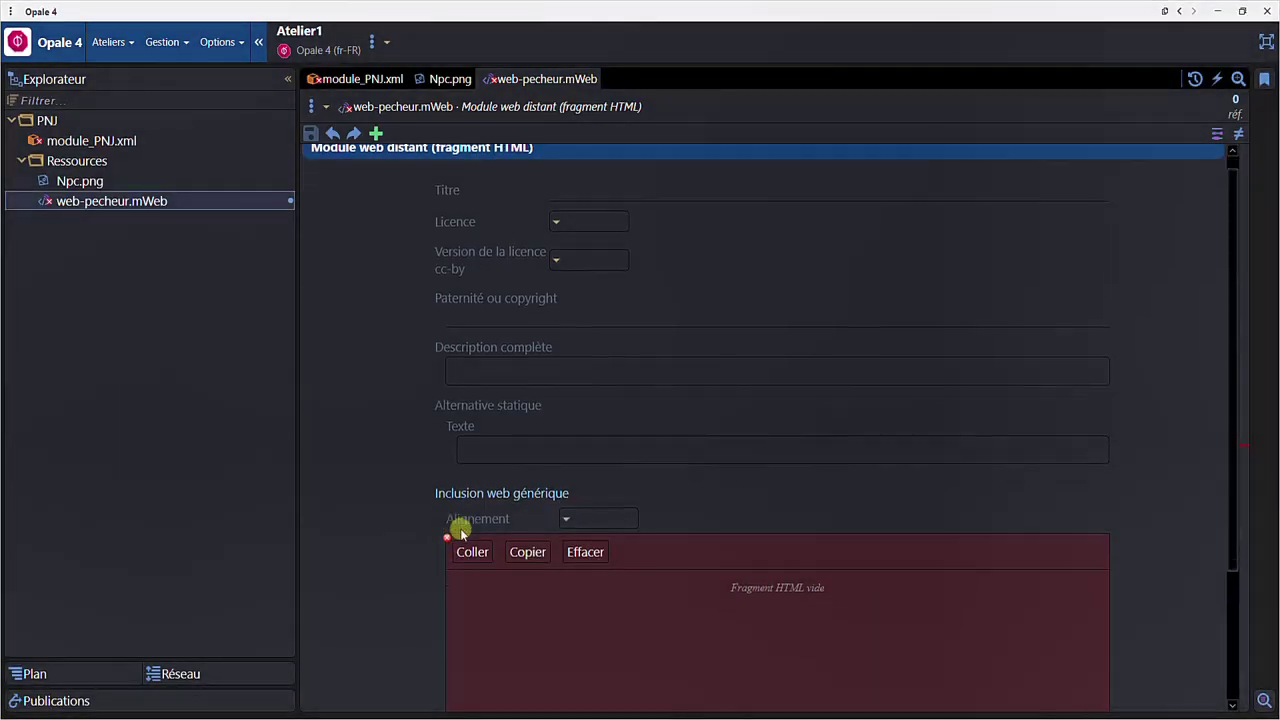
{"action": "scroll", "coordinate": [461, 531], "scroll_direction": "down", "scroll_amount": 2}
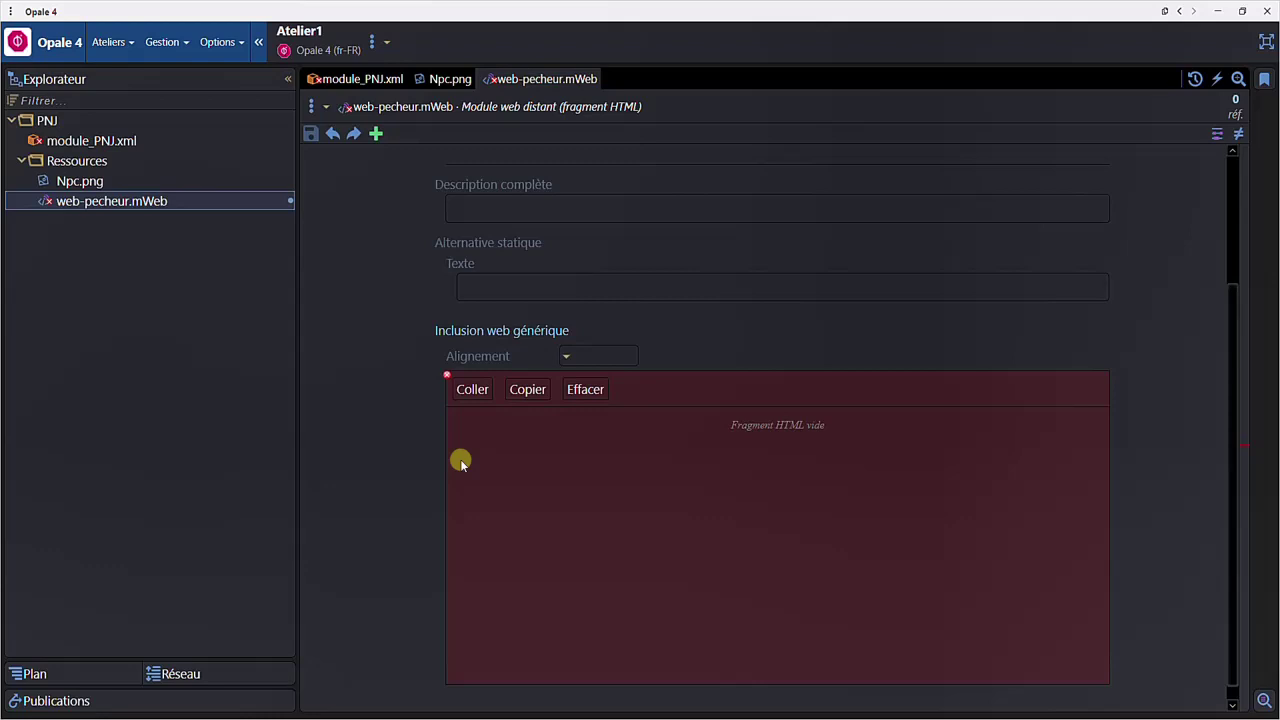
{"action": "scroll", "coordinate": [460, 459], "scroll_direction": "up", "scroll_amount": 2}
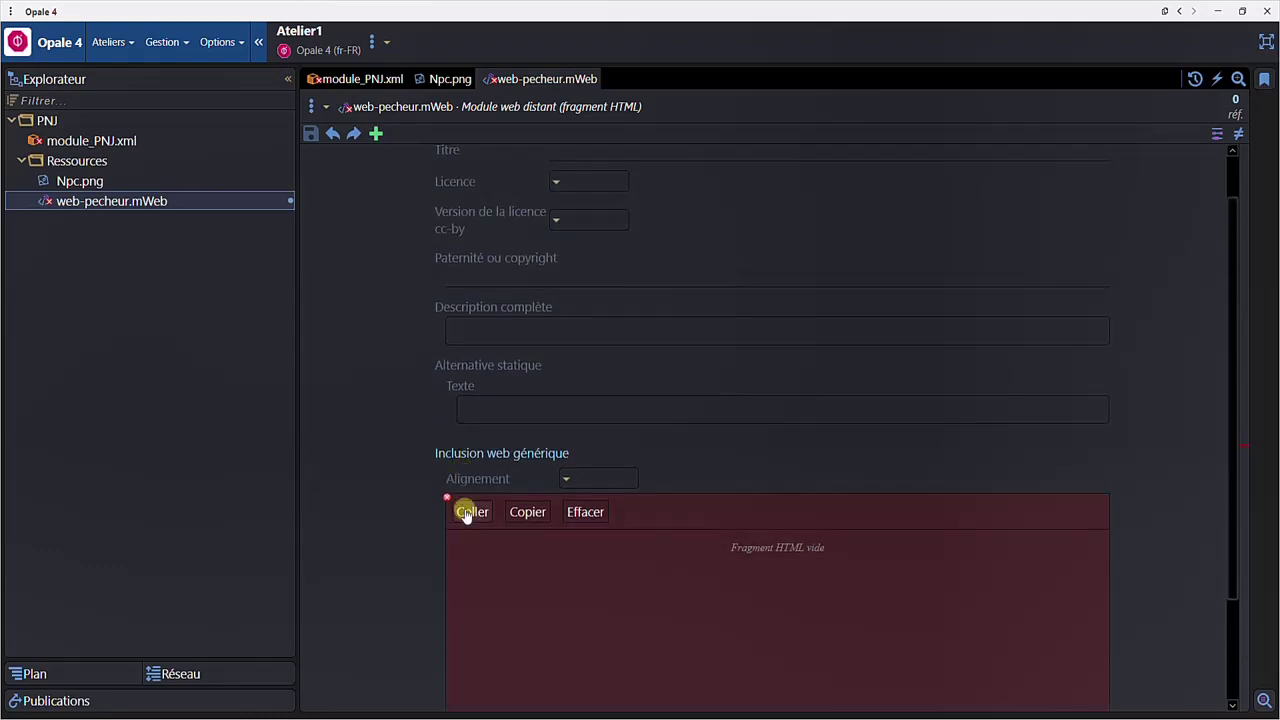
{"action": "left_click", "coordinate": [473, 512]}
{"action": "scroll", "coordinate": [600, 410], "scroll_direction": "down", "scroll_amount": 2}
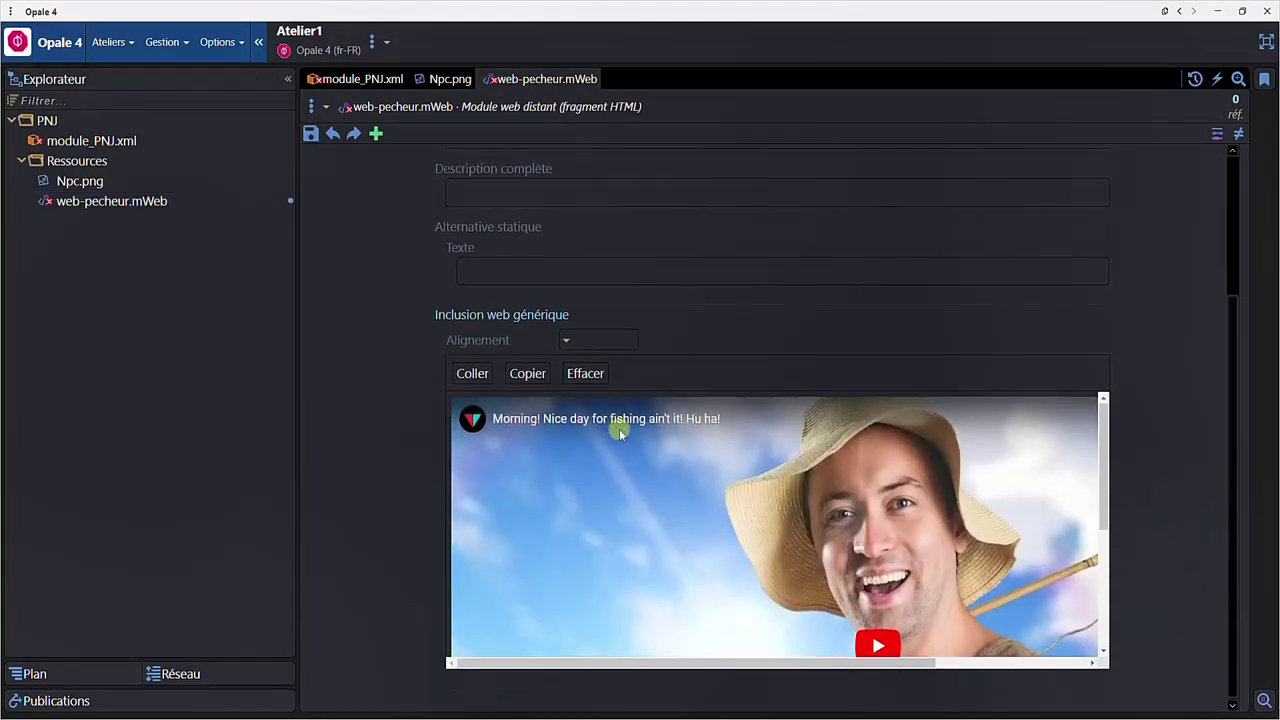
{"action": "scroll", "coordinate": [788, 513], "scroll_direction": "up", "scroll_amount": 1}
{"action": "scroll", "coordinate": [793, 521], "scroll_direction": "down", "scroll_amount": 2}
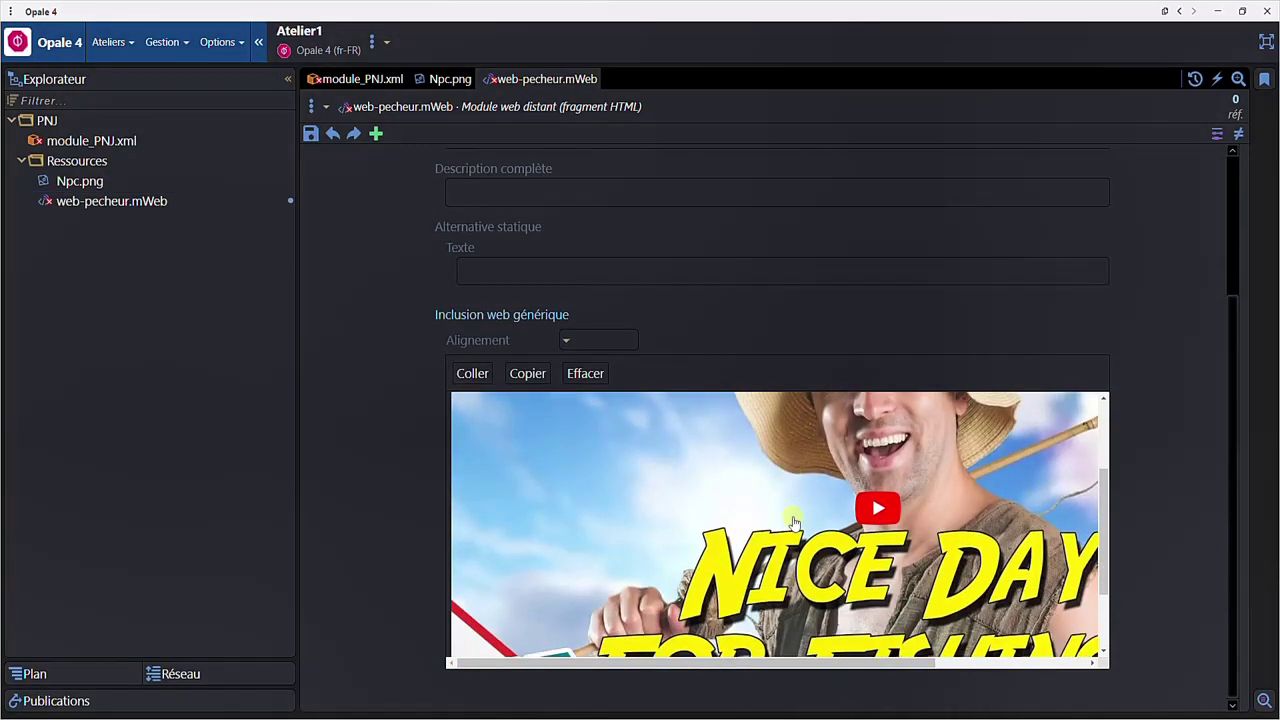
{"action": "scroll", "coordinate": [791, 521], "scroll_direction": "down", "scroll_amount": 1}
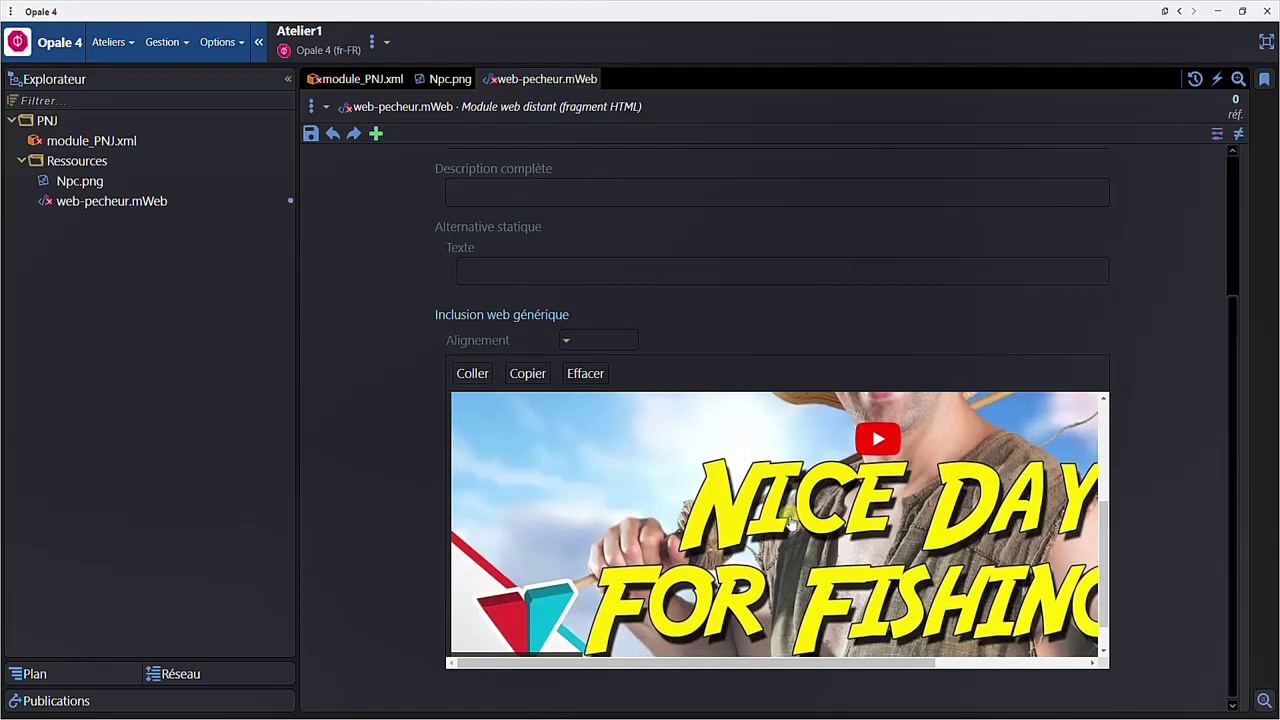
{"action": "scroll", "coordinate": [790, 521], "scroll_direction": "up", "scroll_amount": 2}
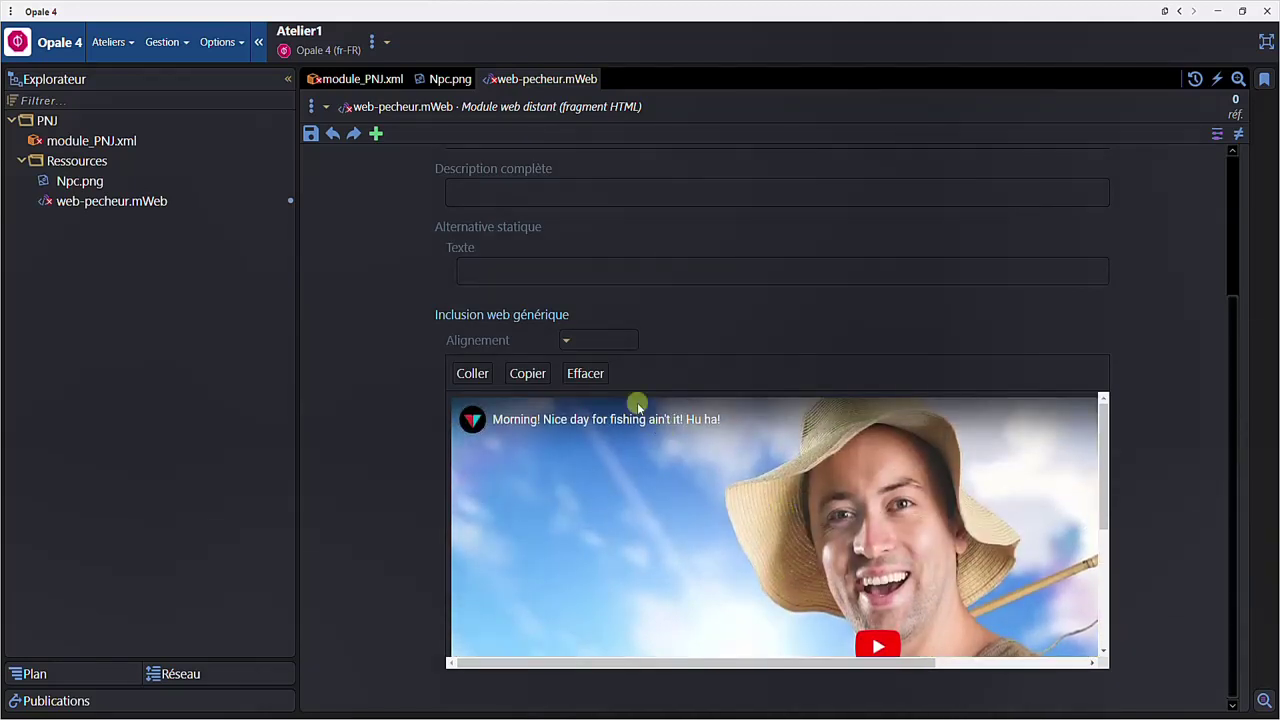
Title the web module "Belle journée pour pêcher, n'est-il pas ?" and save it
{"action": "scroll", "coordinate": [565, 330], "scroll_direction": "up", "scroll_amount": 2}
{"action": "left_click", "coordinate": [573, 210]}
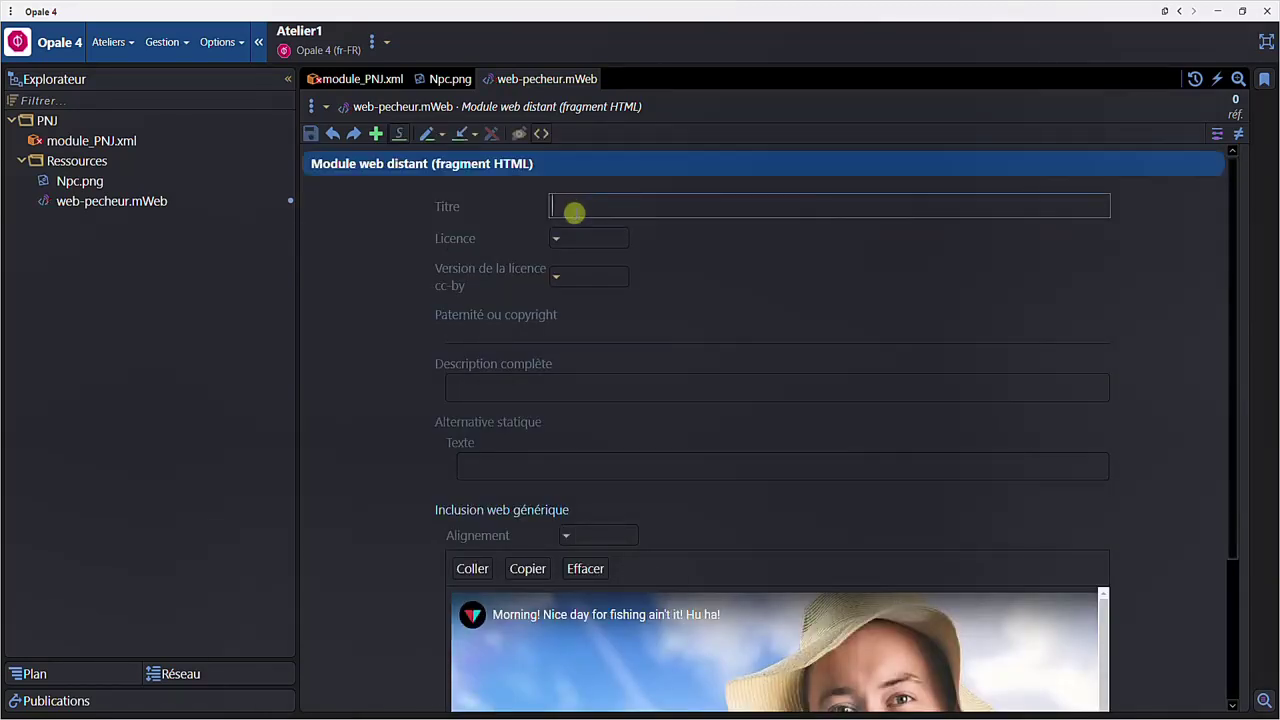
{"action": "type", "text": "Belle journée pour pêcher, n'est-il pas ?"}
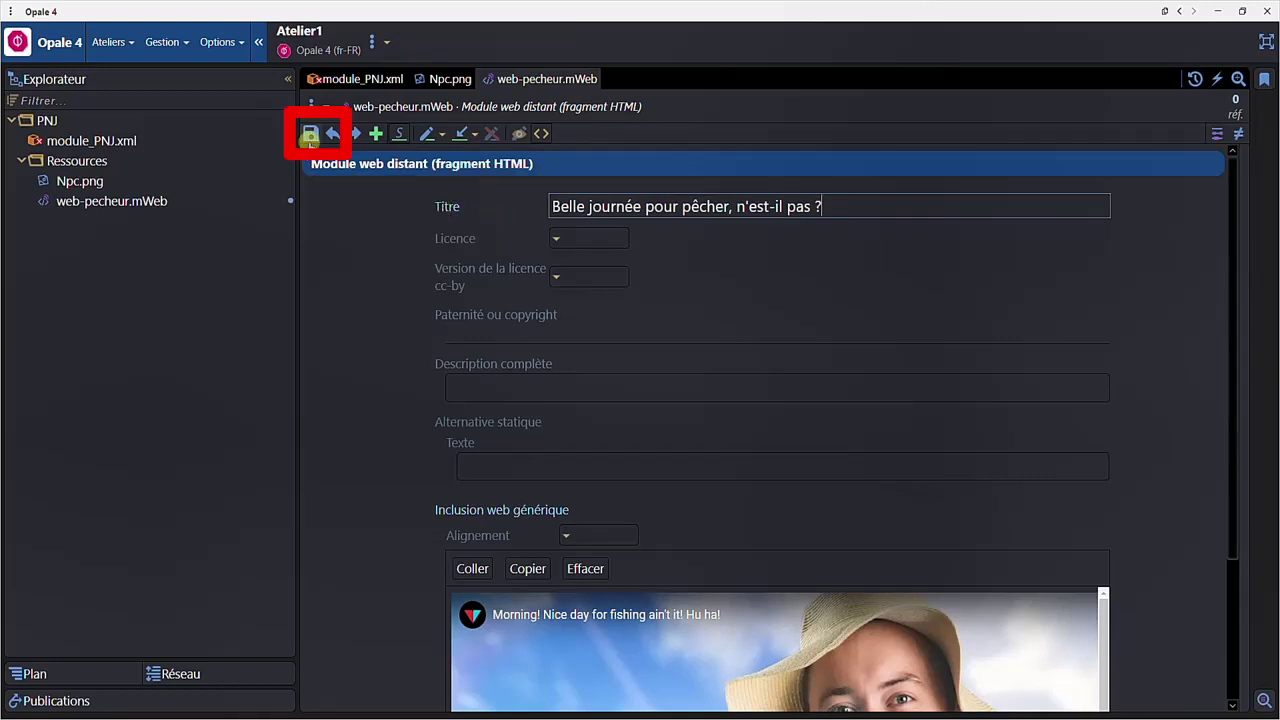
{"action": "left_click", "coordinate": [310, 134]}
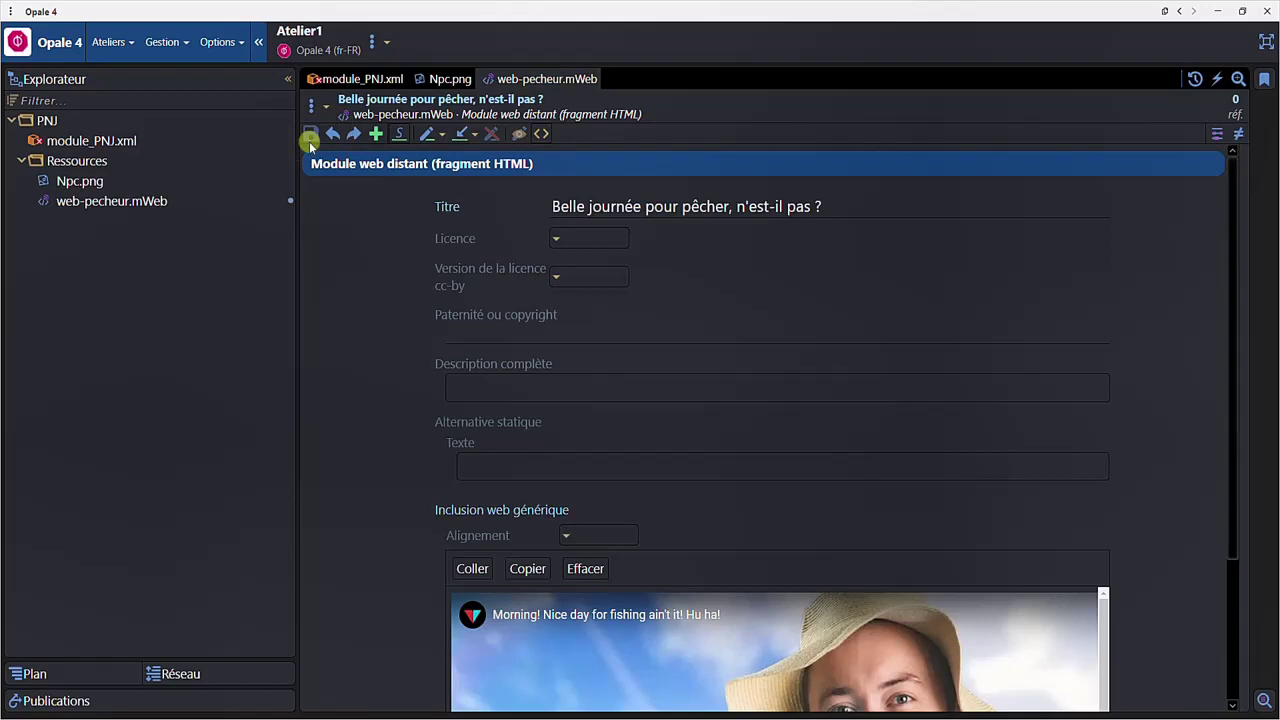
Link web-pecheur.mWeb to the empty Ressource block of the grain in module_PNJ.xml and save the module
{"action": "left_click", "coordinate": [335, 86]}
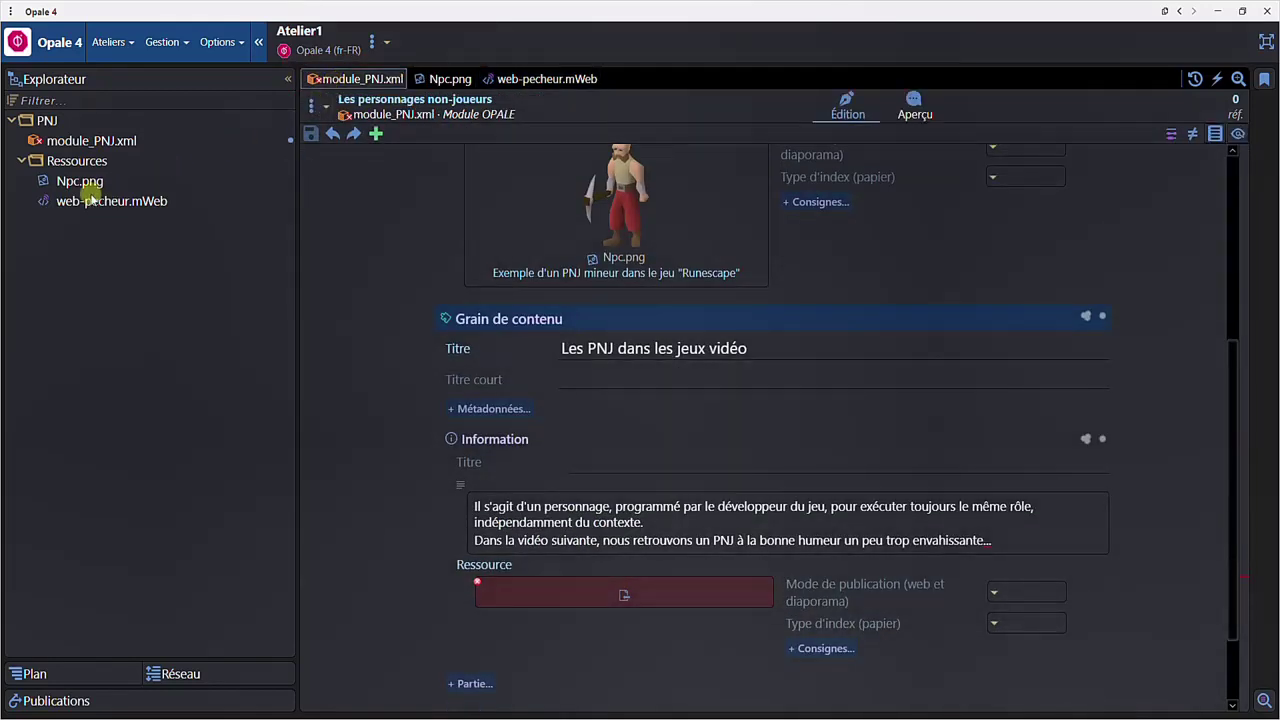
{"action": "left_click_drag", "start_coordinate": [88, 203], "coordinate": [554, 595]}
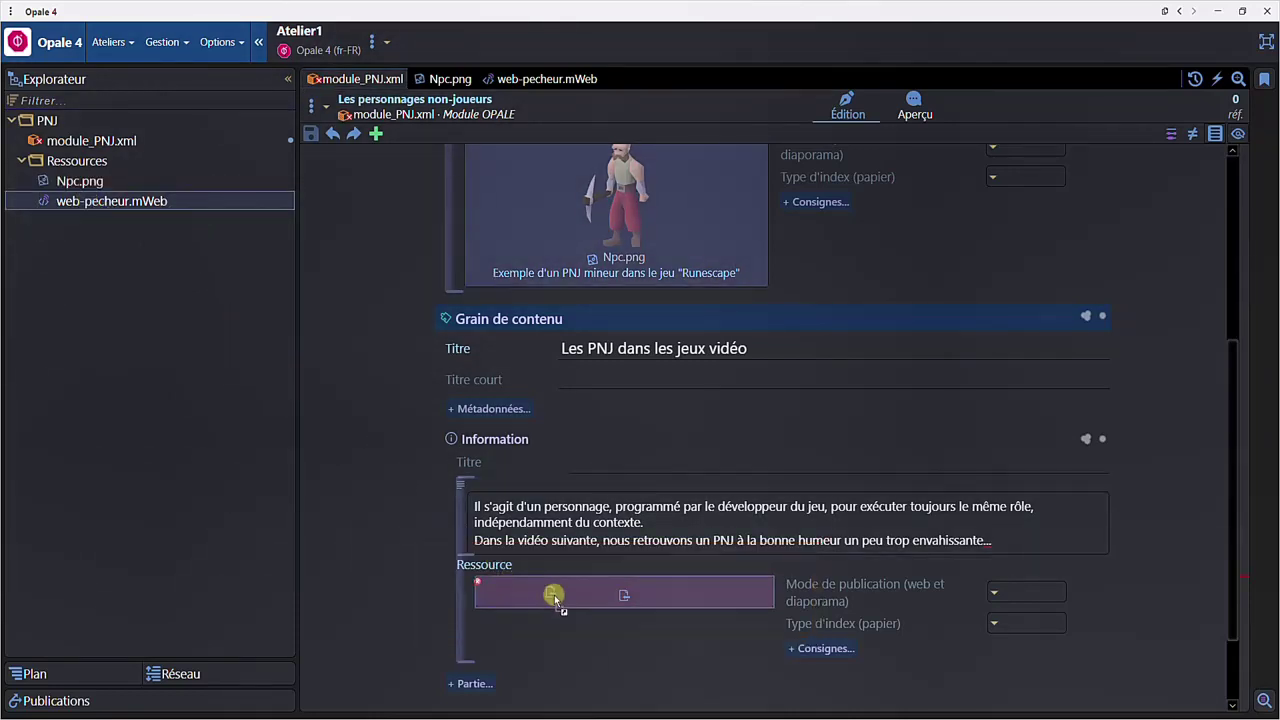
{"action": "scroll", "coordinate": [313, 262], "scroll_direction": "down", "scroll_amount": 2}
{"action": "left_click", "coordinate": [310, 134]}
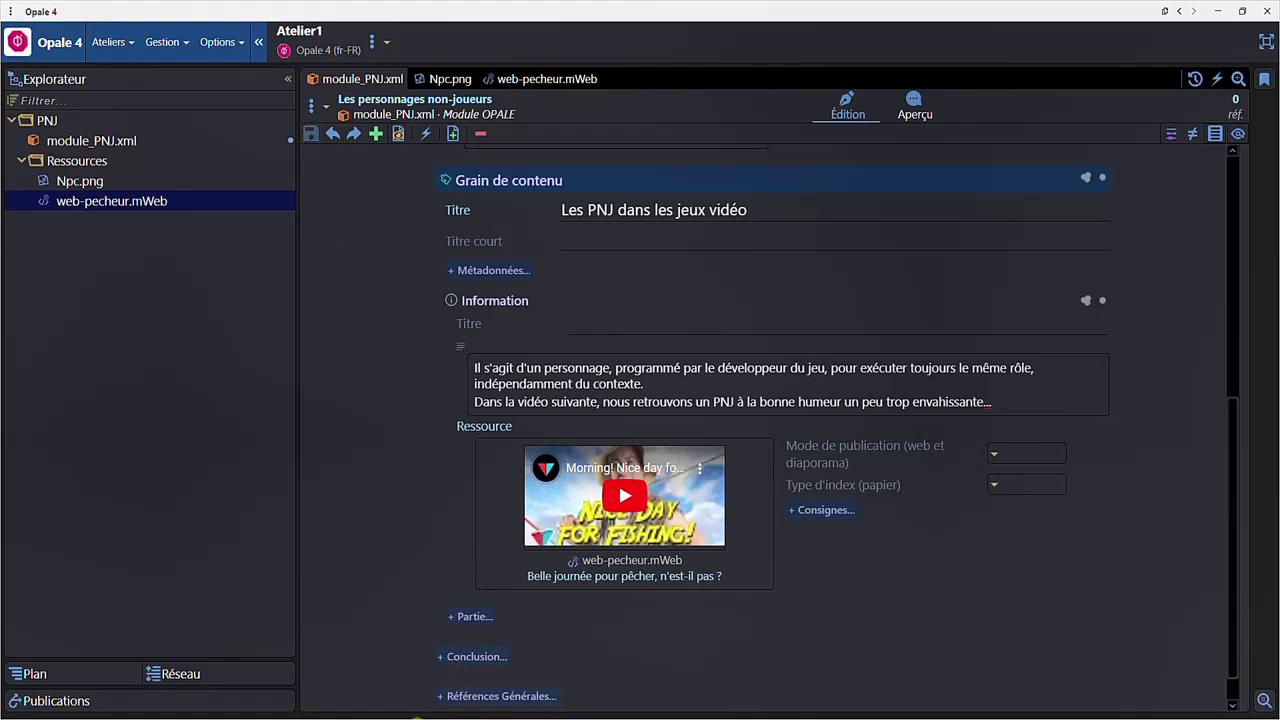
Switch to the browser preview, reload it, start the module and display the grain "Les PNJ dans les jeux vidéo"
{"action": "left_click", "coordinate": [480, 718]}
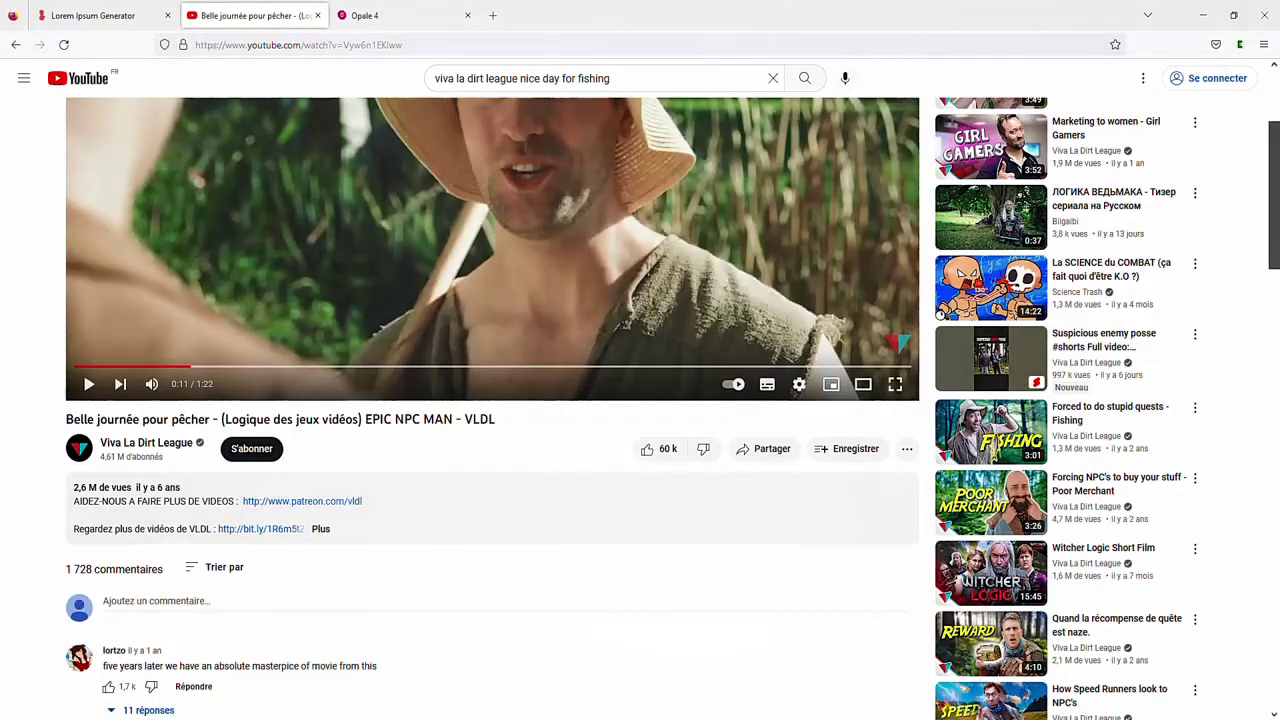
{"action": "left_click", "coordinate": [385, 14]}
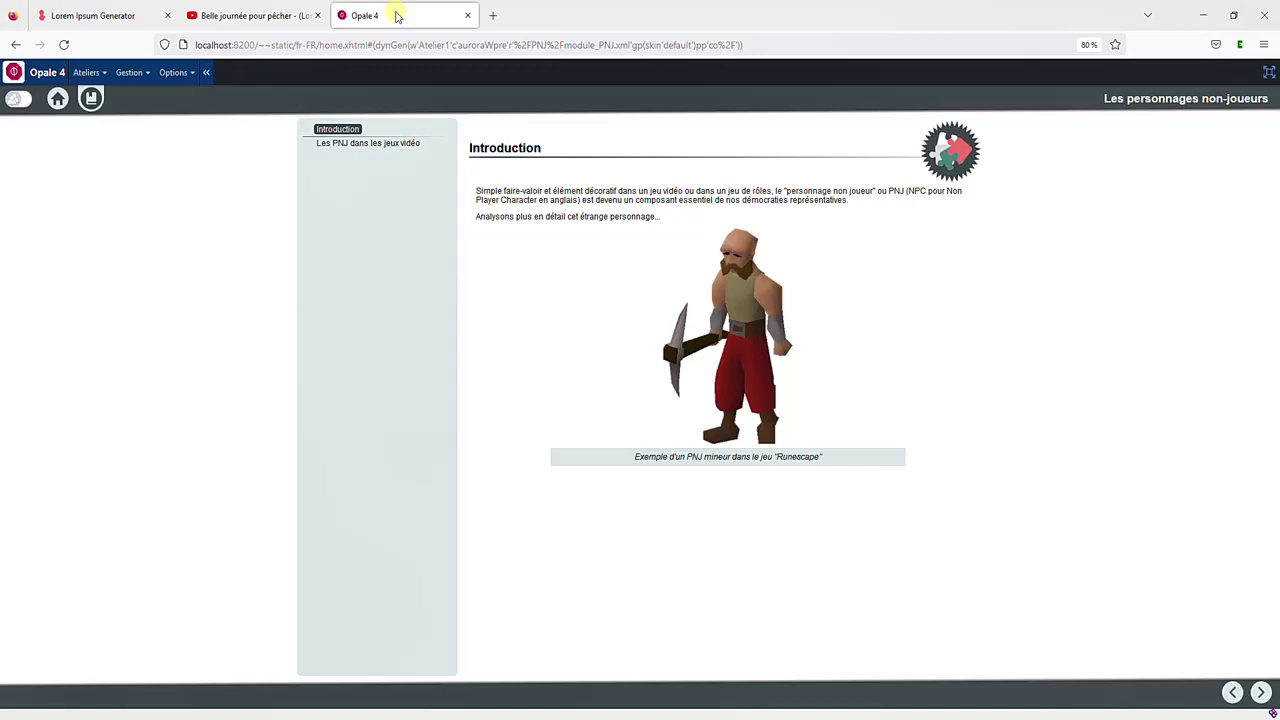
{"action": "left_click", "coordinate": [64, 47]}
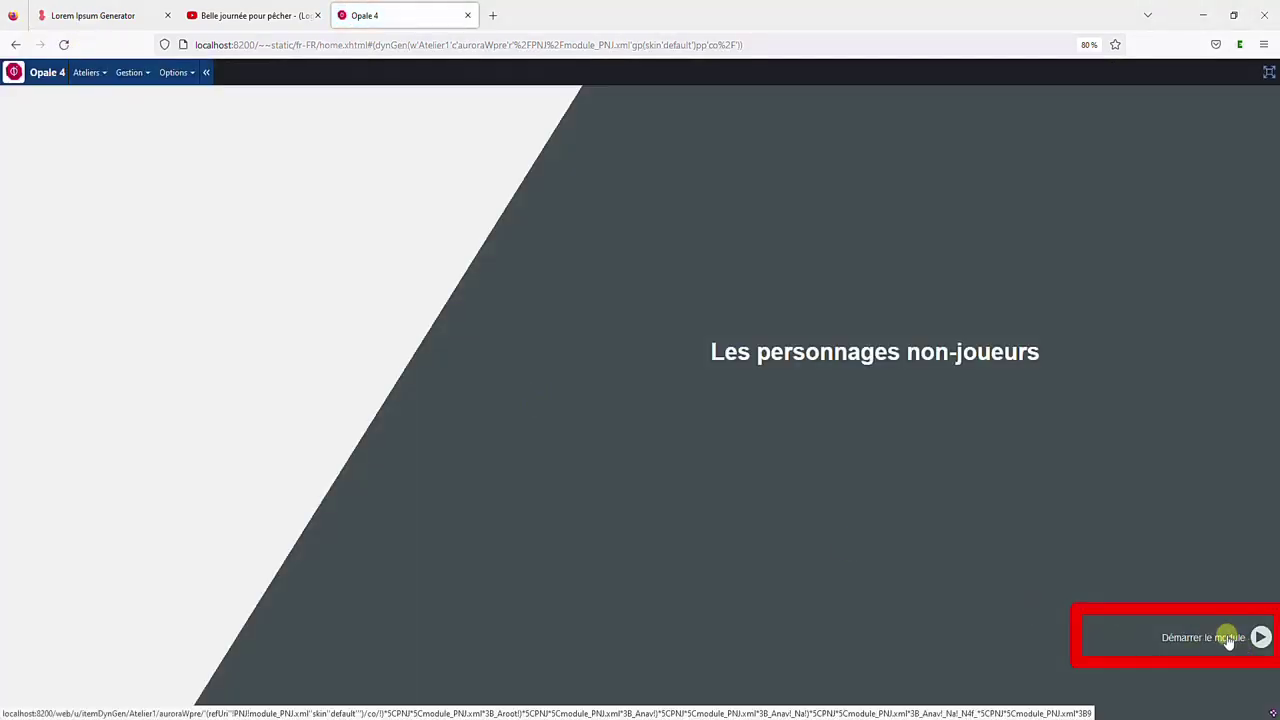
{"action": "left_click", "coordinate": [1230, 635]}
{"action": "left_click", "coordinate": [362, 158]}
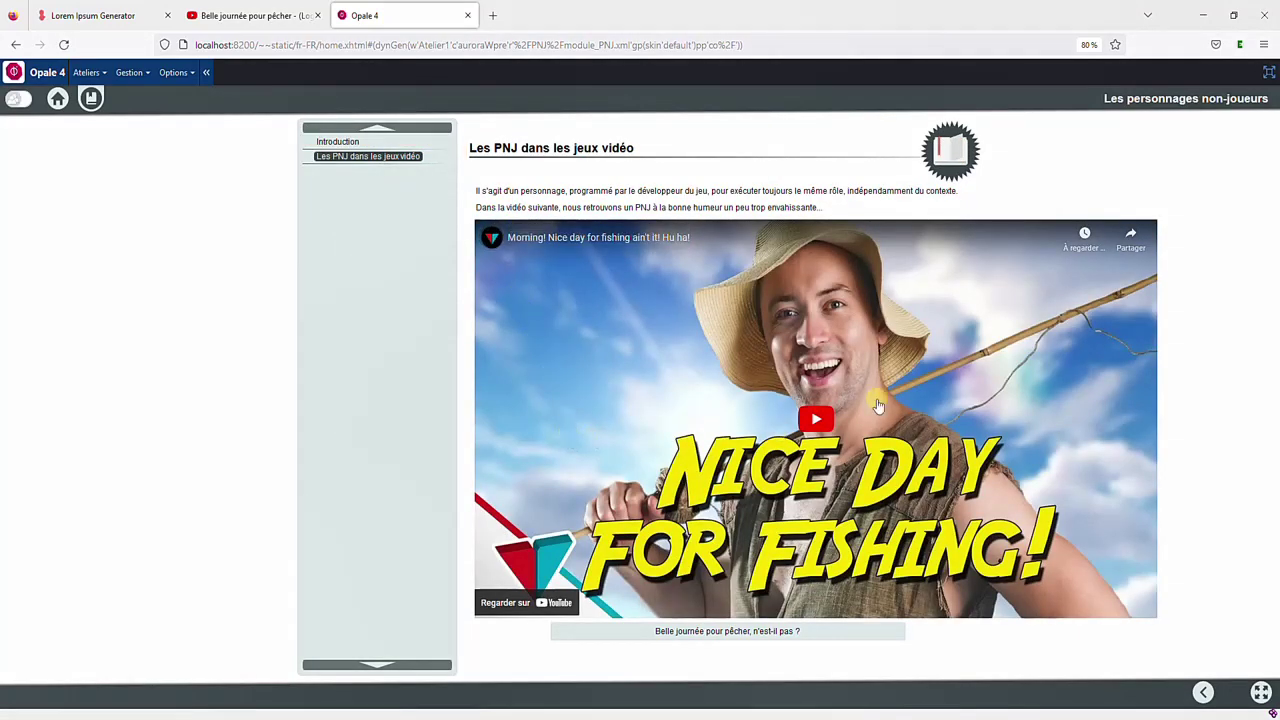
Play the embedded fishing video in the preview, skip ahead in it and pause it
{"action": "left_click", "coordinate": [816, 422]}
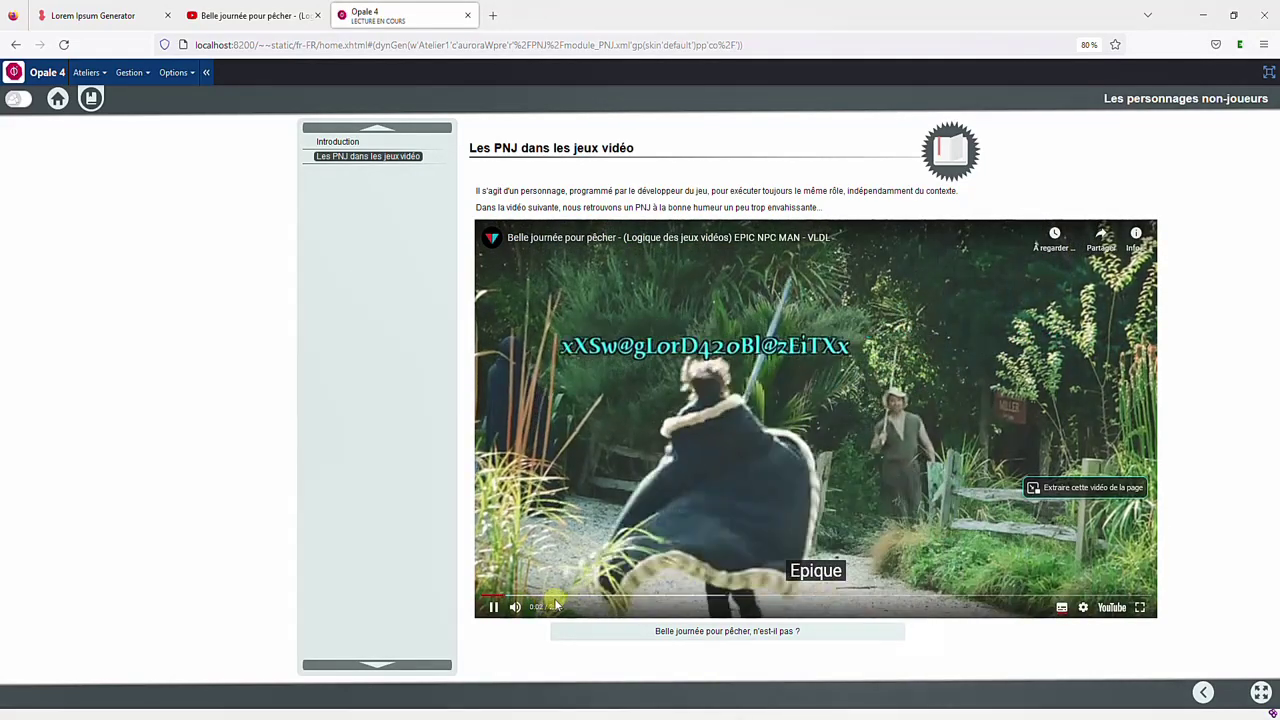
{"action": "left_click", "coordinate": [623, 597]}
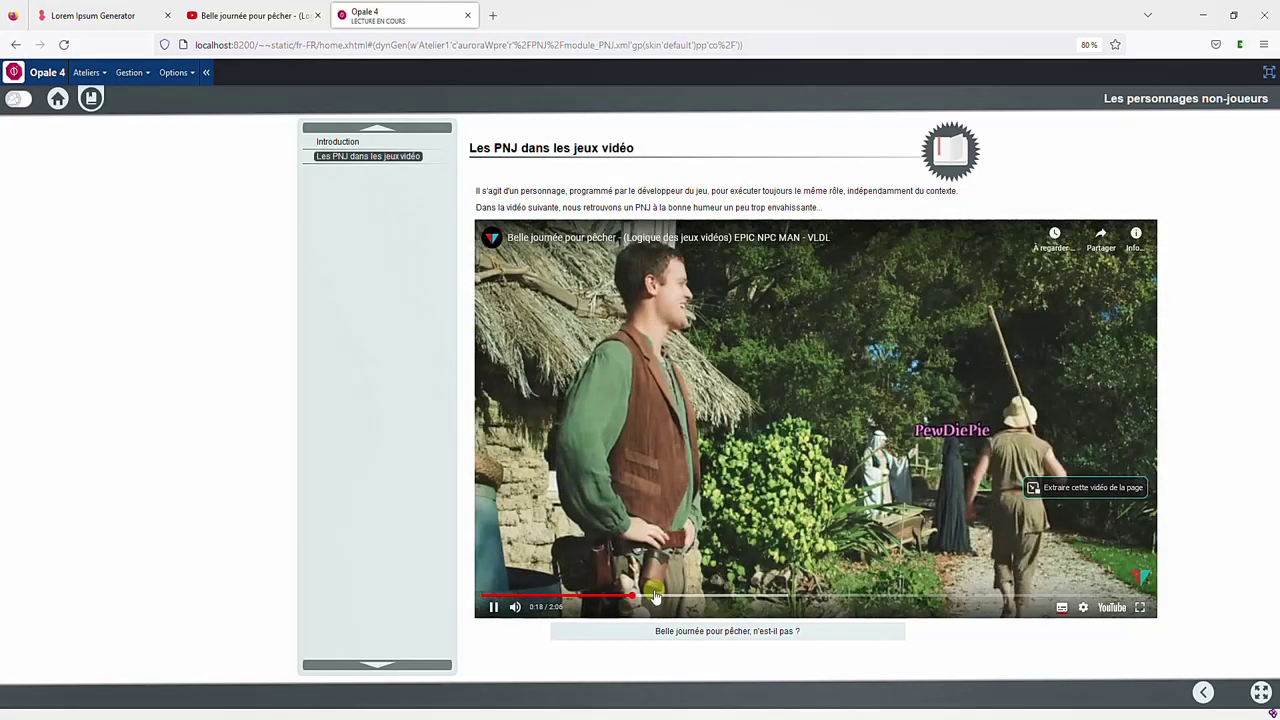
{"action": "left_click", "coordinate": [493, 607]}
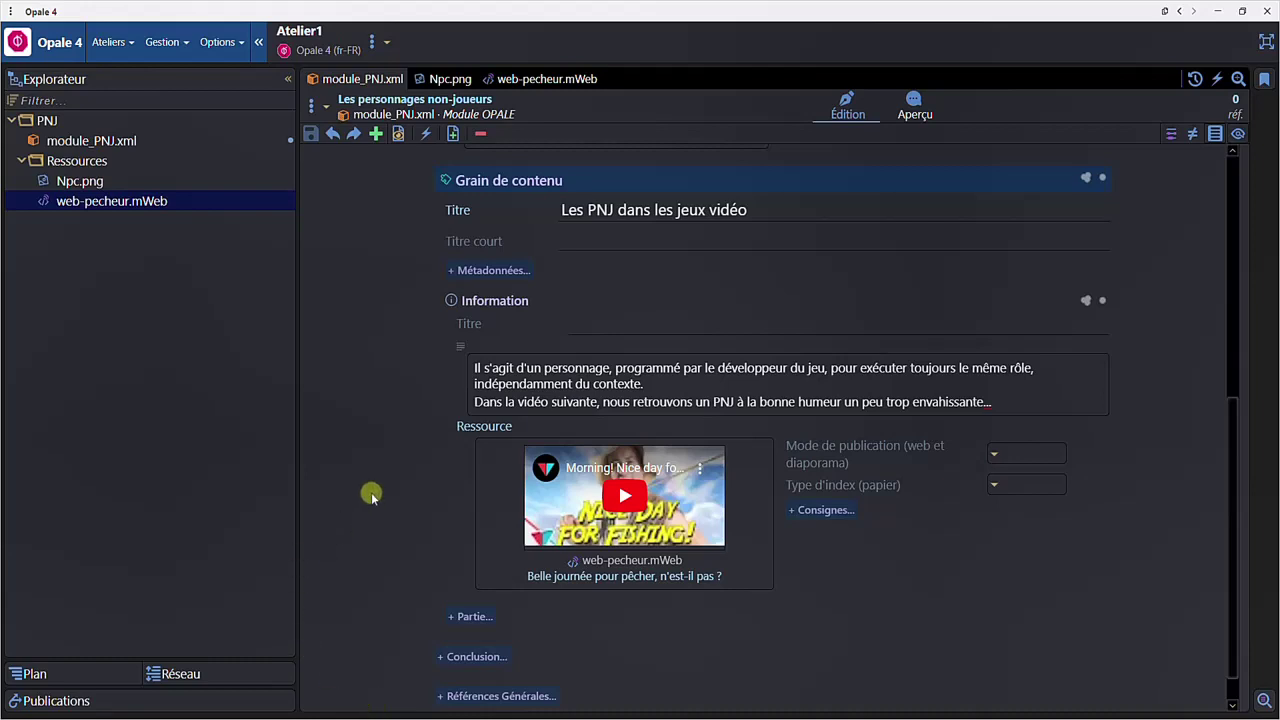
Collapse the Introduction block and the content grain "Les PNJ dans les jeux vidéo" in the module editor
{"action": "scroll", "coordinate": [368, 415], "scroll_direction": "up", "scroll_amount": 3}
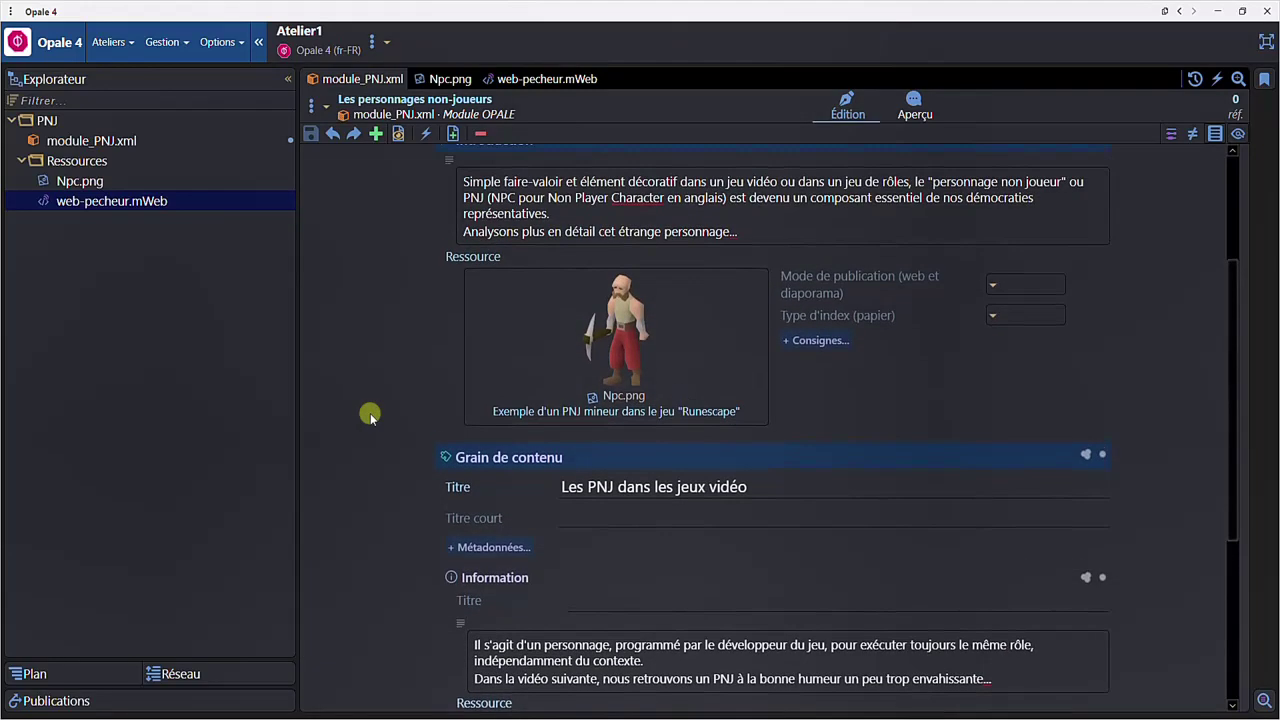
{"action": "scroll", "coordinate": [370, 414], "scroll_direction": "up", "scroll_amount": 2}
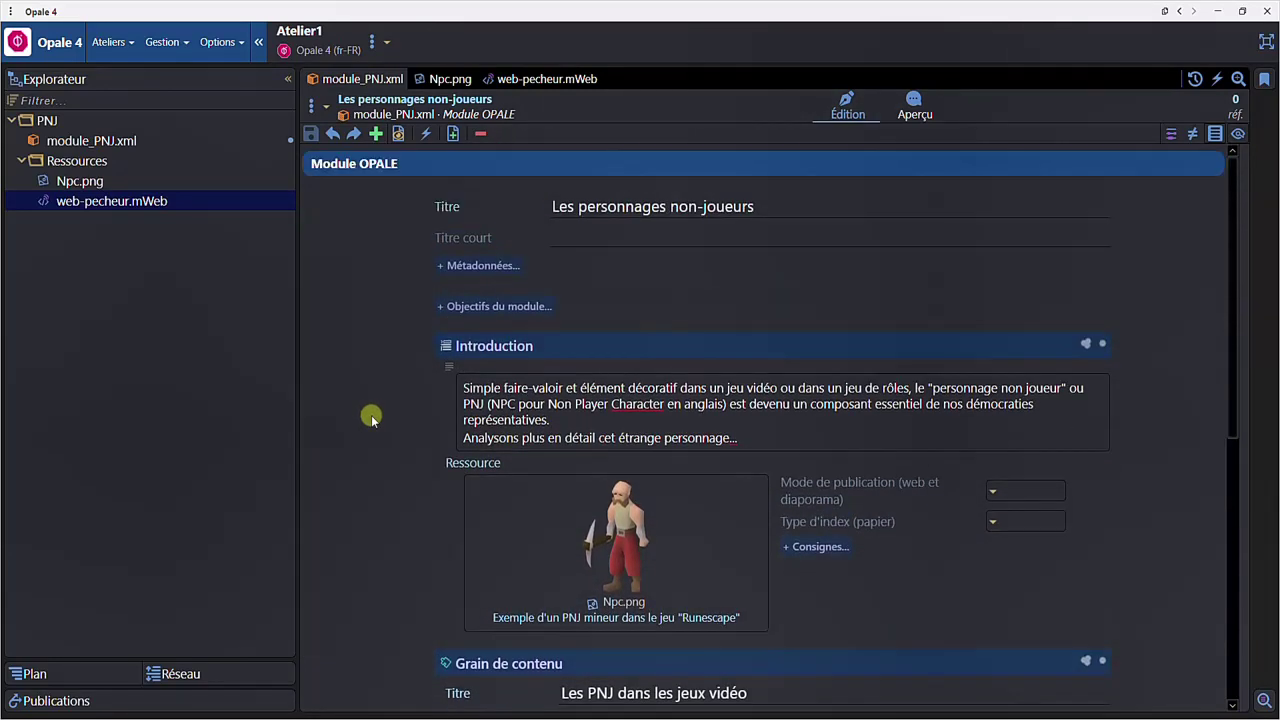
{"action": "double_click", "coordinate": [750, 350]}
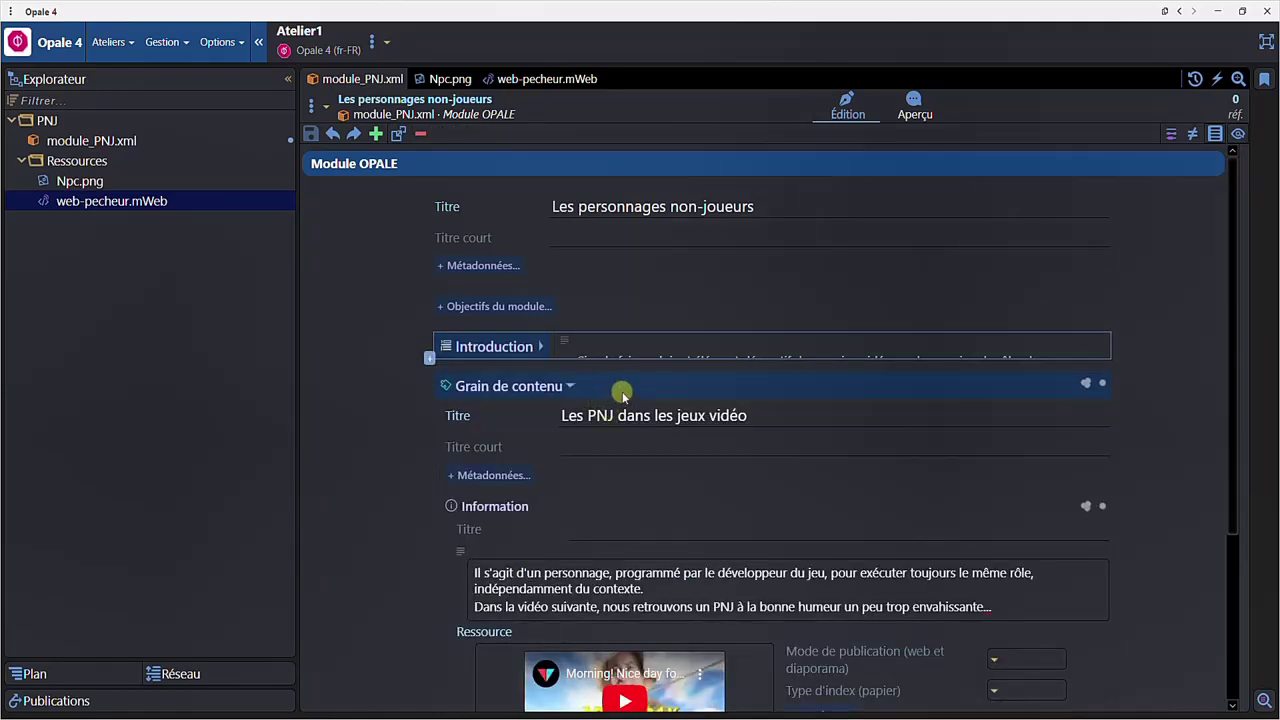
{"action": "double_click", "coordinate": [622, 390]}
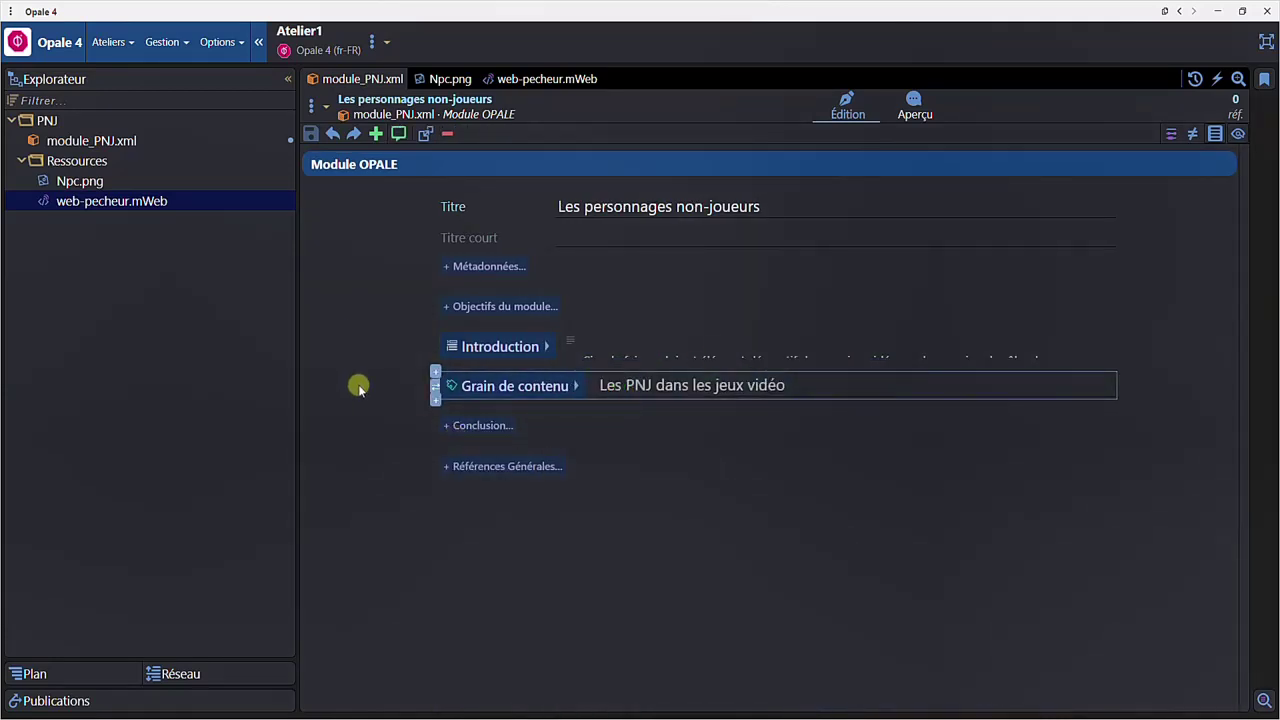
Expand the Introduction and the content grain in turn to view their contents, collapsing each one again
{"action": "left_click", "coordinate": [545, 347]}
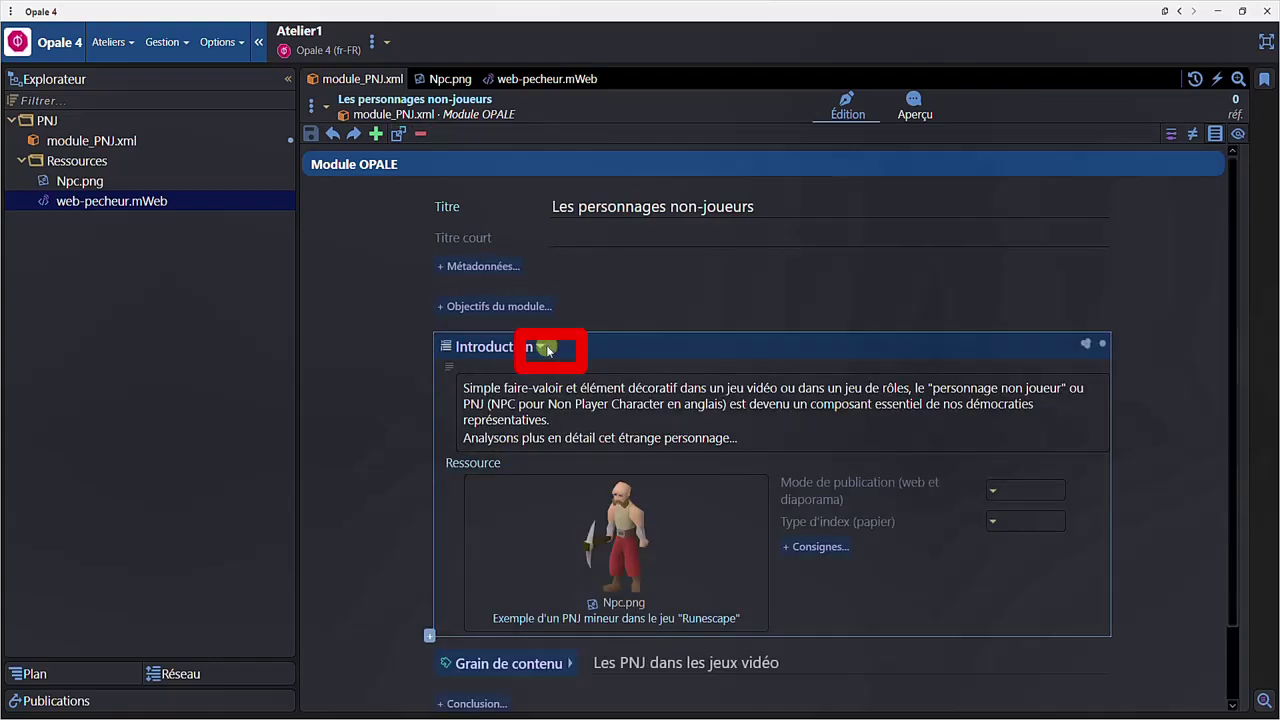
{"action": "left_click", "coordinate": [545, 347]}
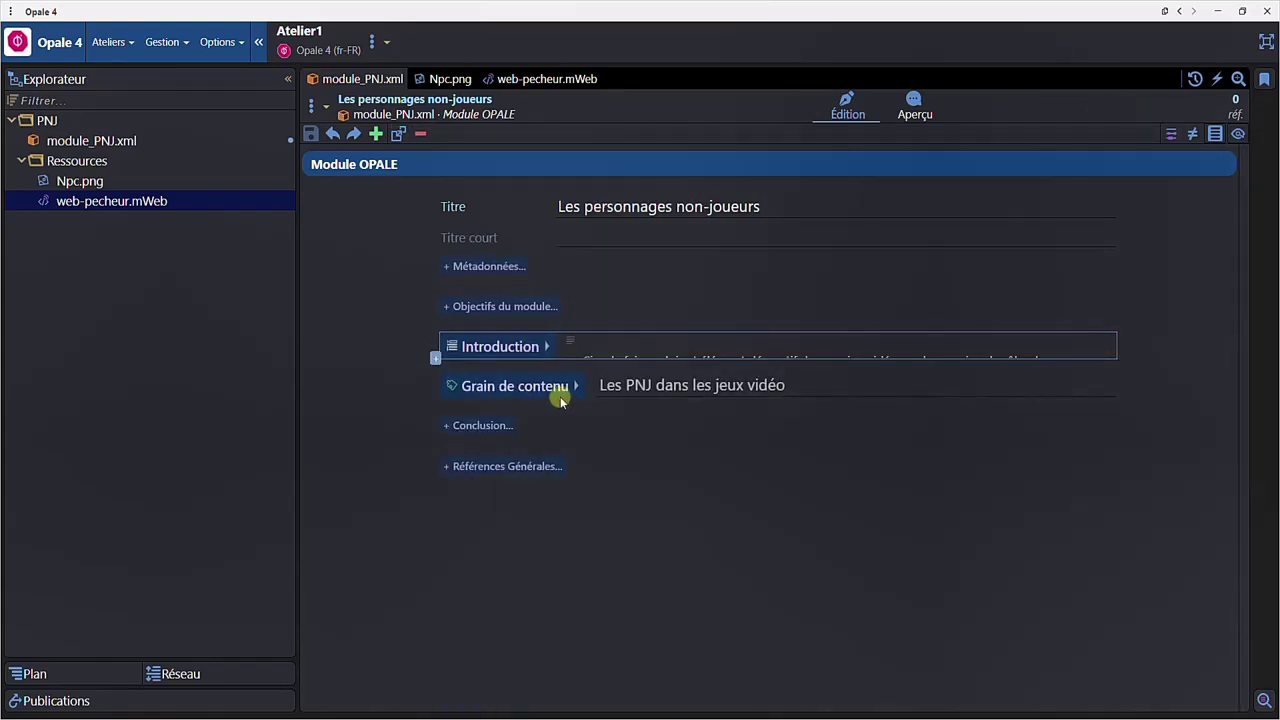
{"action": "left_click", "coordinate": [576, 386]}
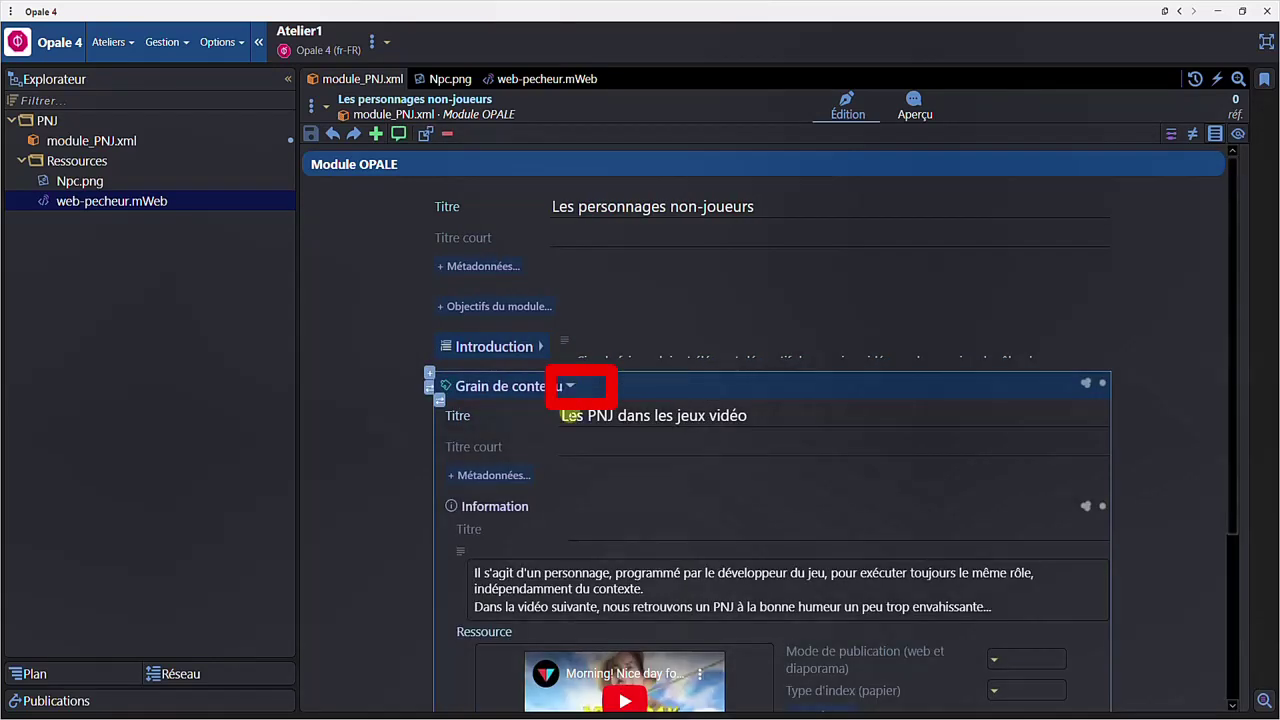
{"action": "scroll", "coordinate": [580, 450], "scroll_direction": "down", "scroll_amount": 2}
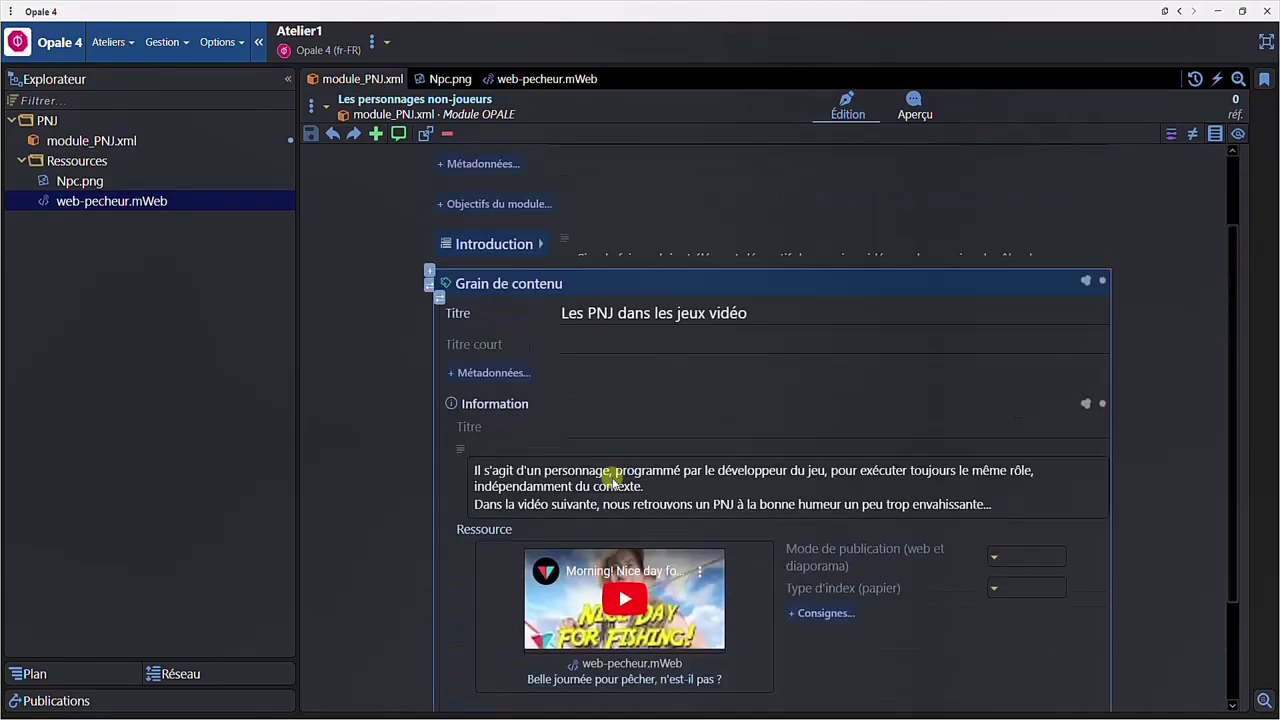
{"action": "scroll", "coordinate": [600, 450], "scroll_direction": "up", "scroll_amount": 2}
{"action": "left_click", "coordinate": [574, 384]}
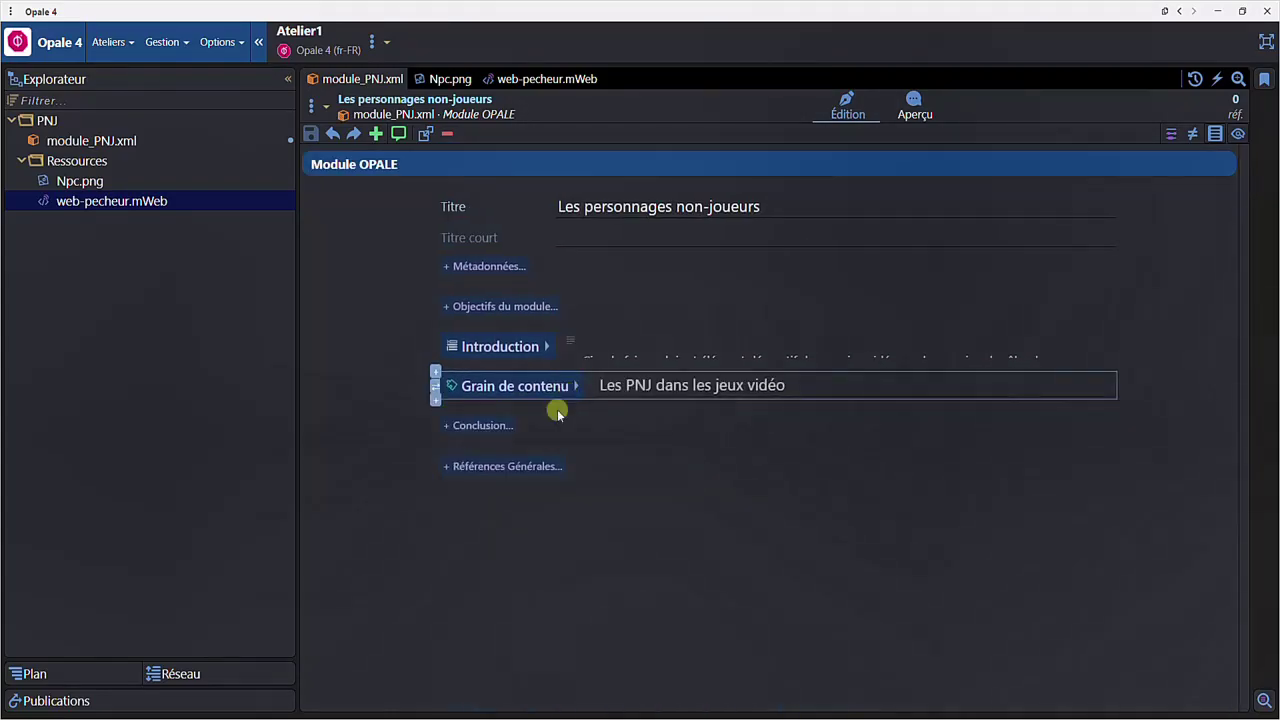